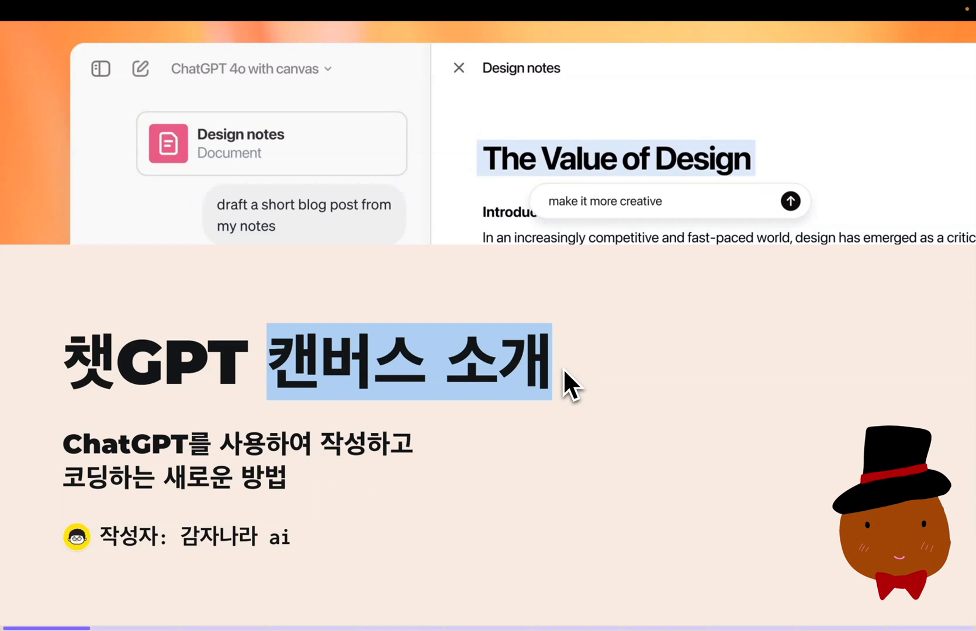
left_click_drag(64, 445, 186, 446)
left_click_drag(321, 444, 398, 447)
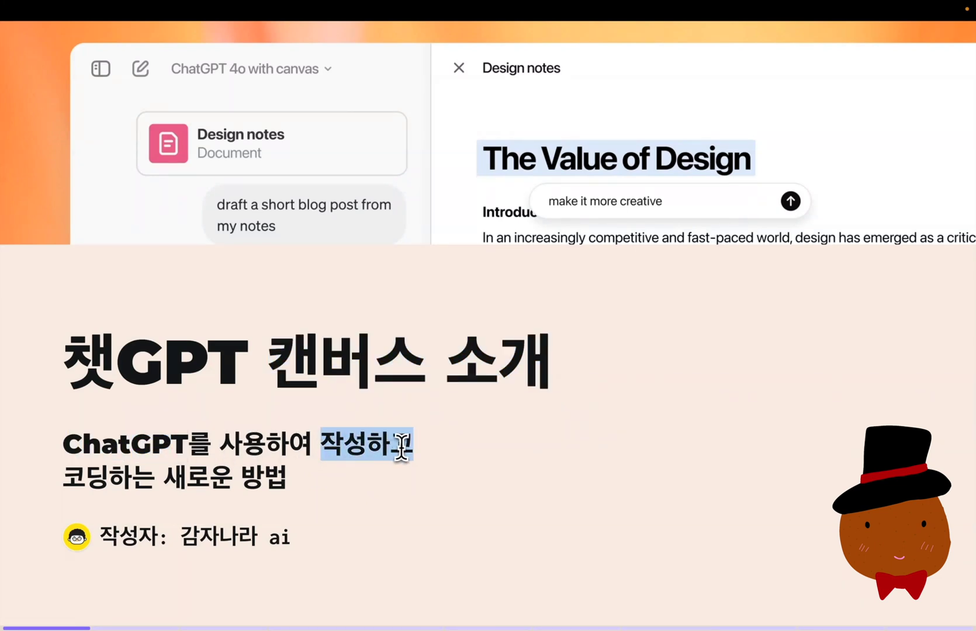
left_click_drag(63, 477, 284, 476)
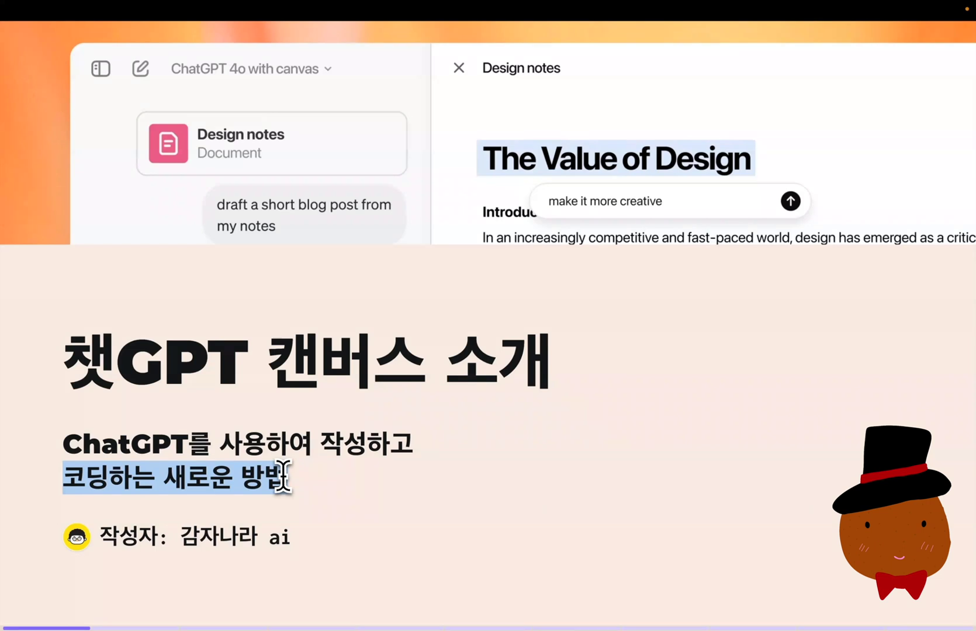
left_click_drag(321, 445, 409, 444)
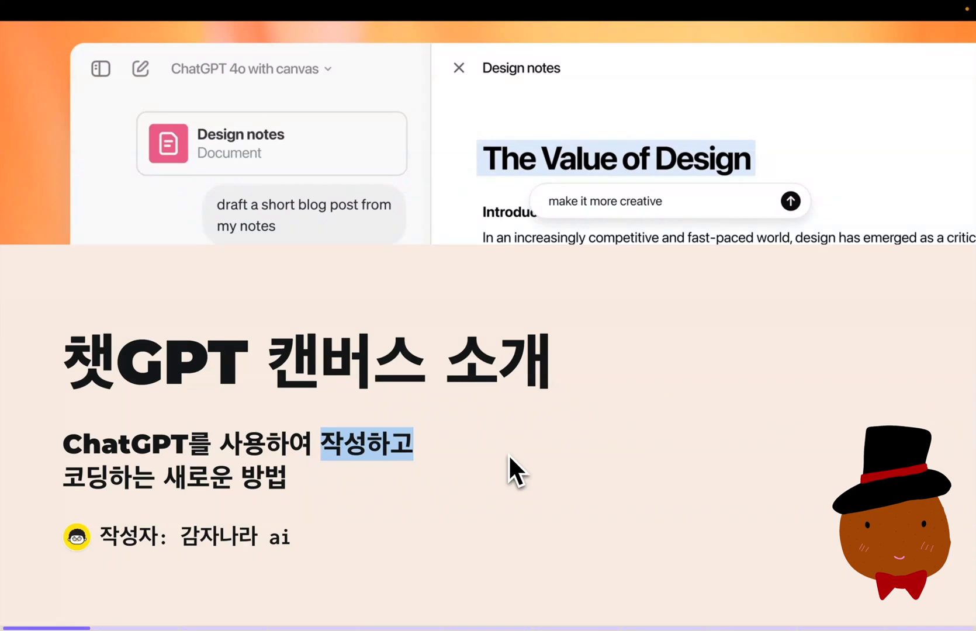
key("Right")
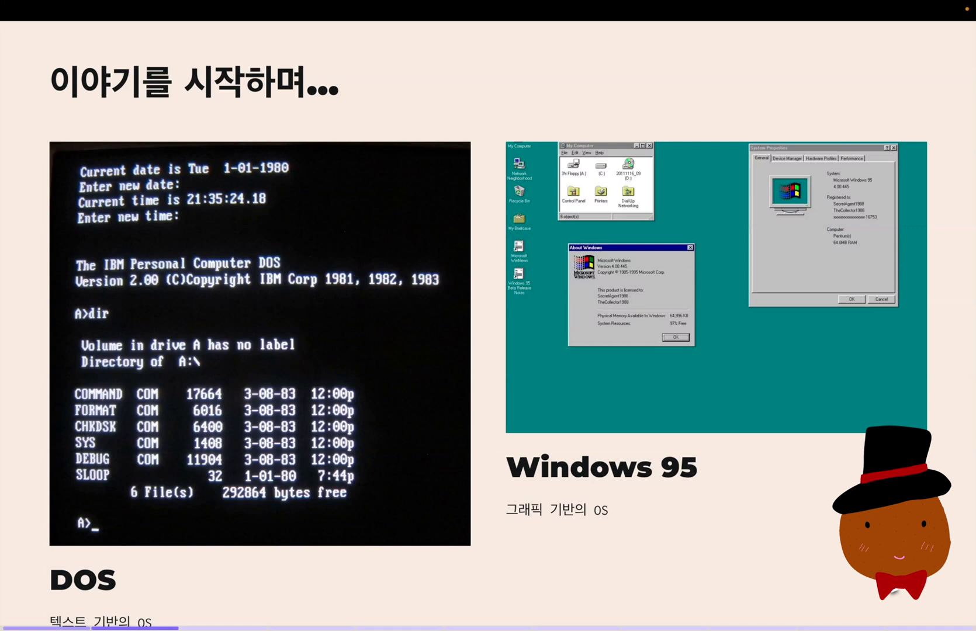
scroll(841, 574, "down", 1)
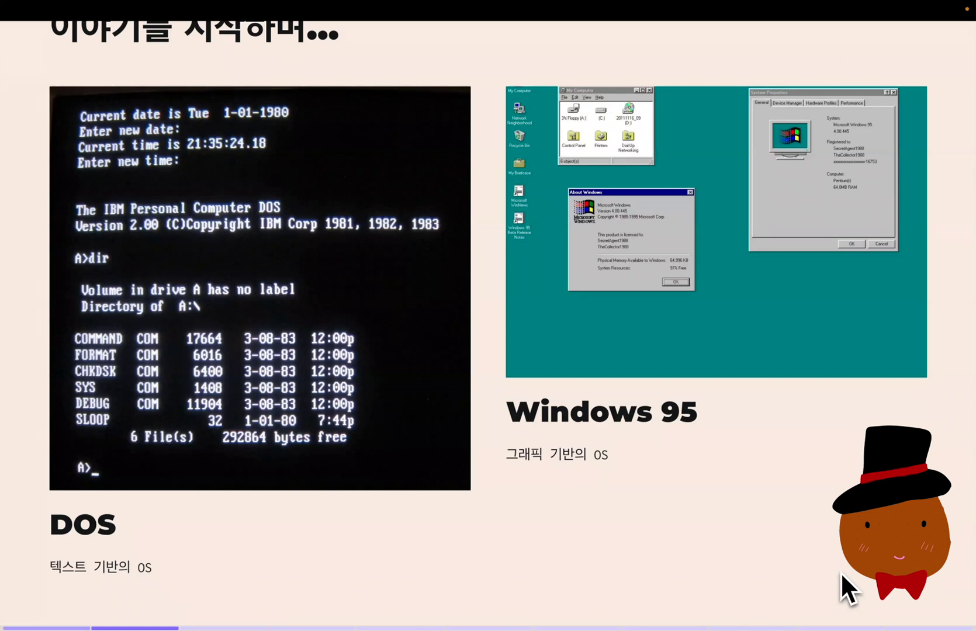
left_click(312, 429)
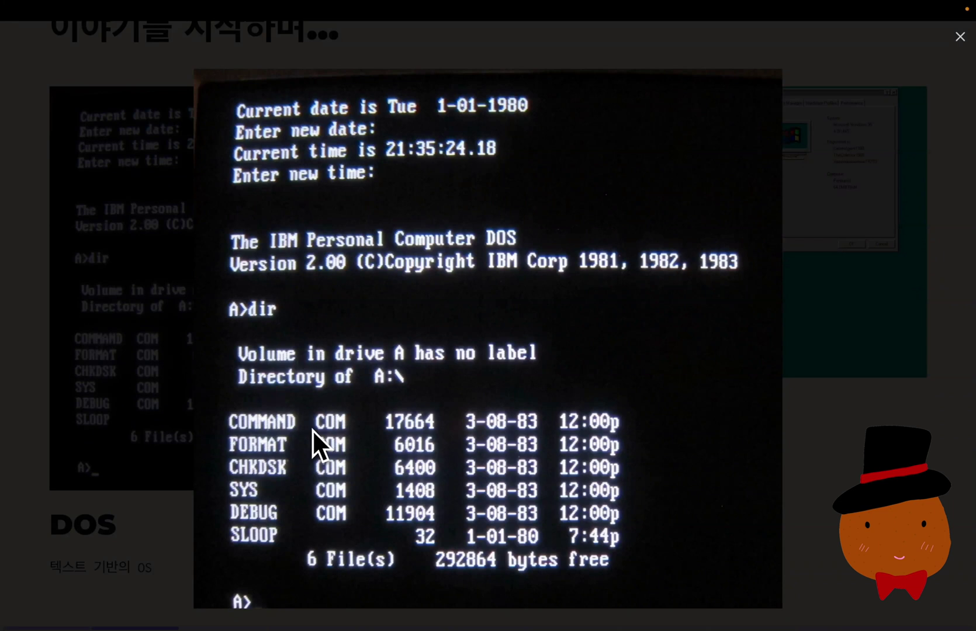
left_click(313, 430)
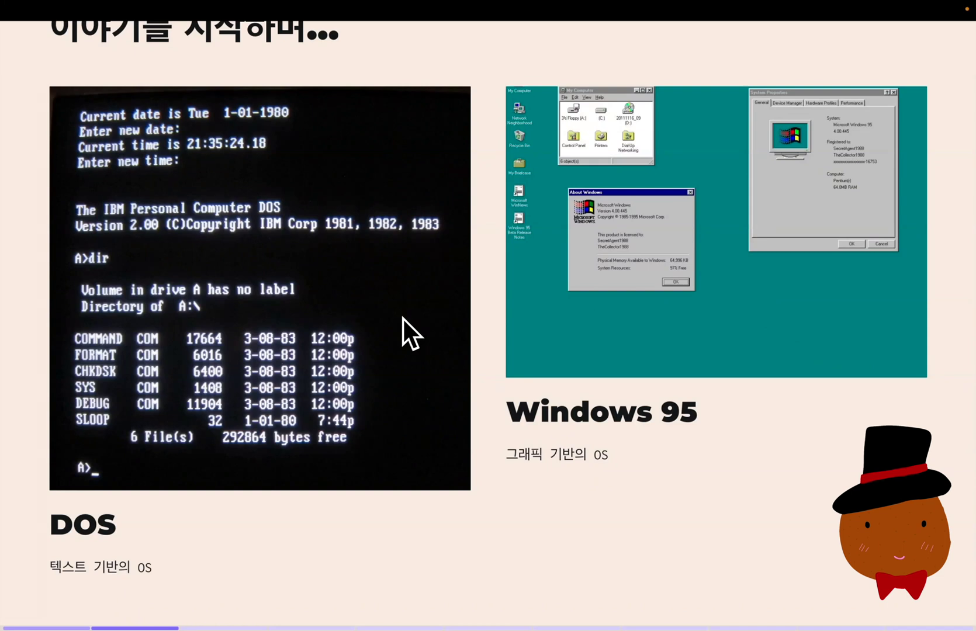
left_click_drag(660, 416, 698, 429)
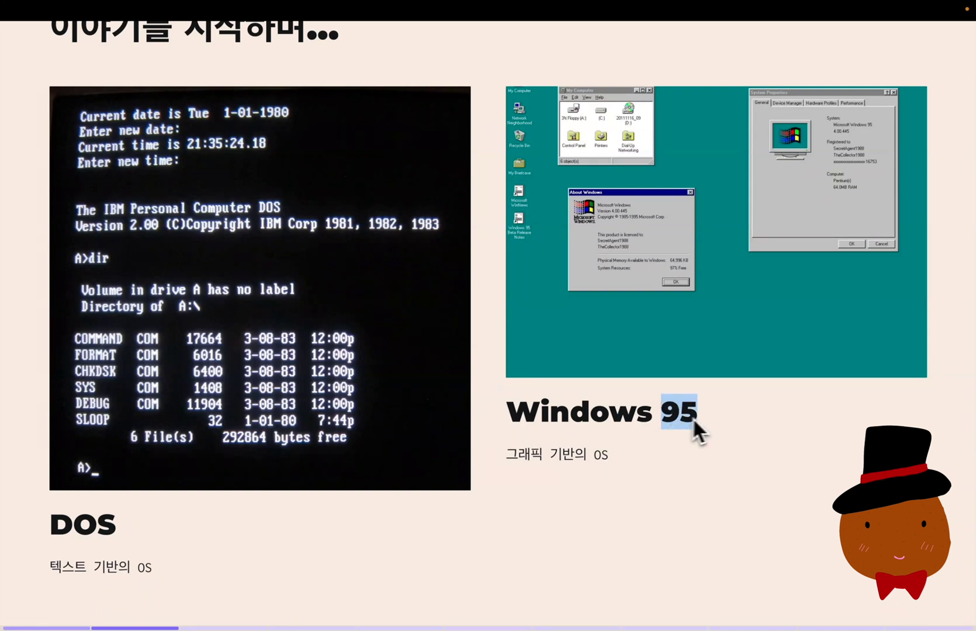
left_click(766, 327)
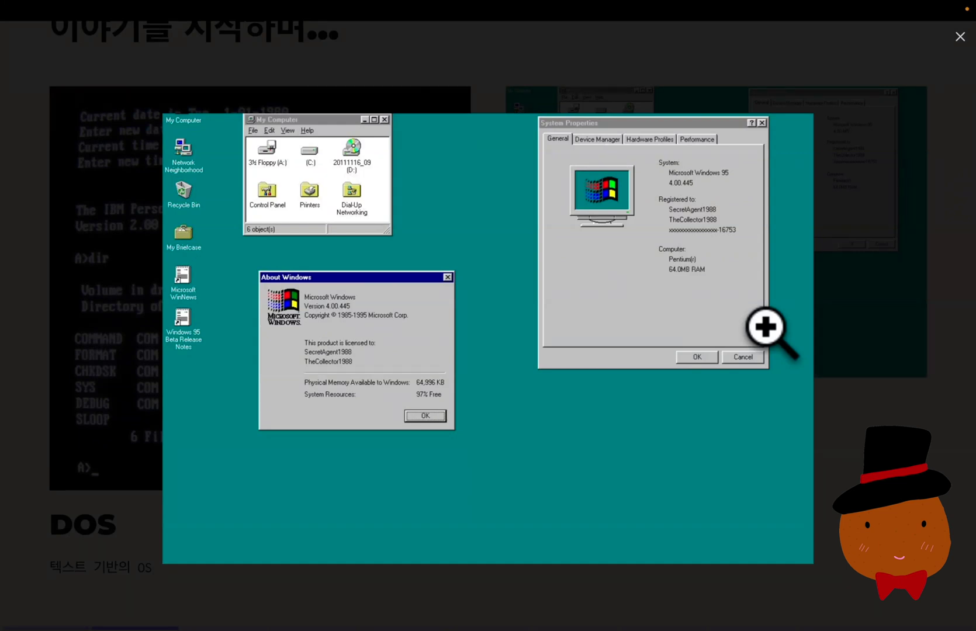
left_click(965, 298)
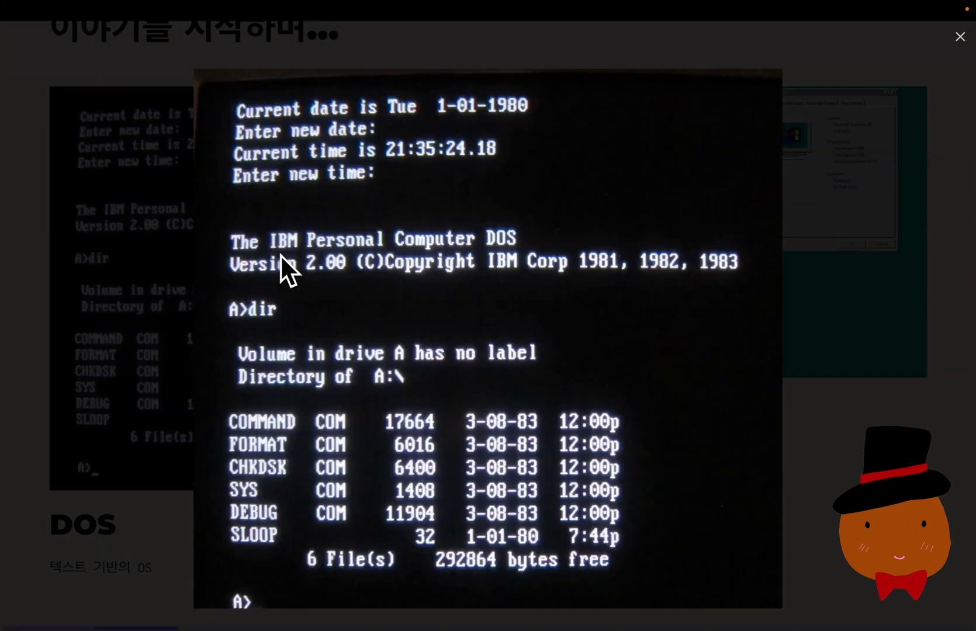
left_click(782, 283)
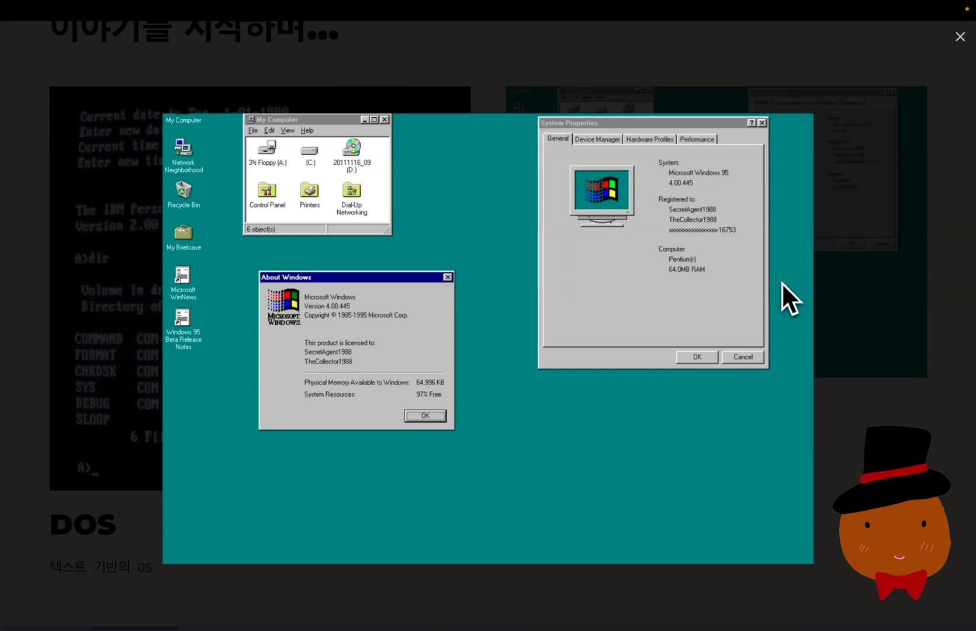
left_click(866, 289)
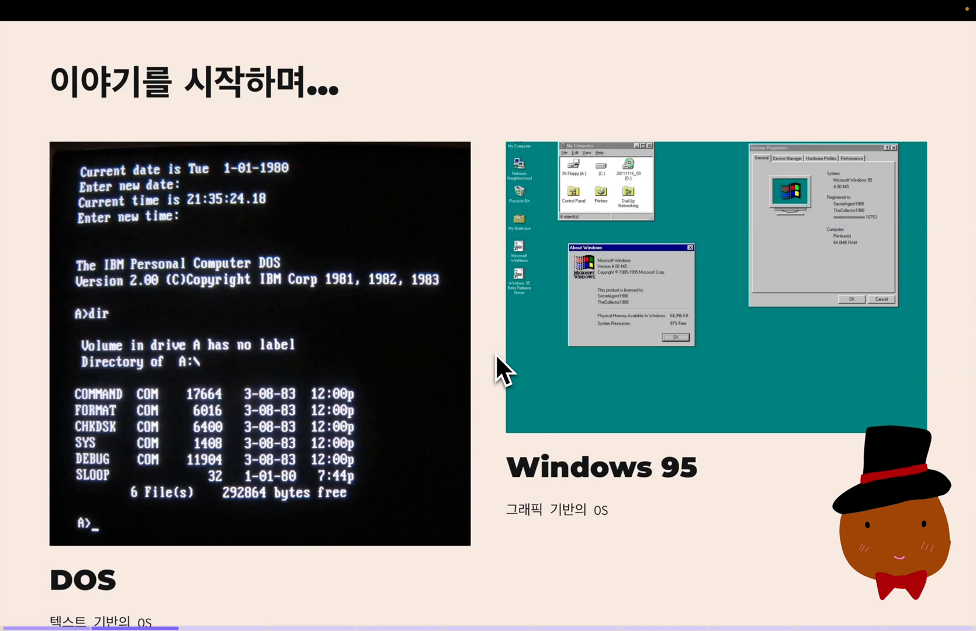
left_click_drag(506, 466, 715, 493)
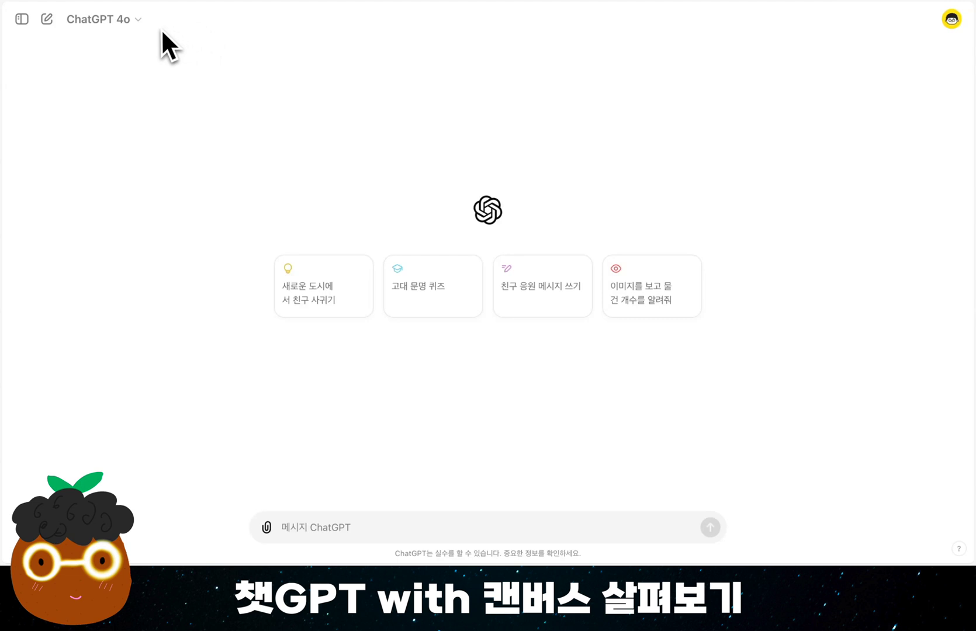
Switch the chat model to GPT-4o with canvas
left_click(146, 23)
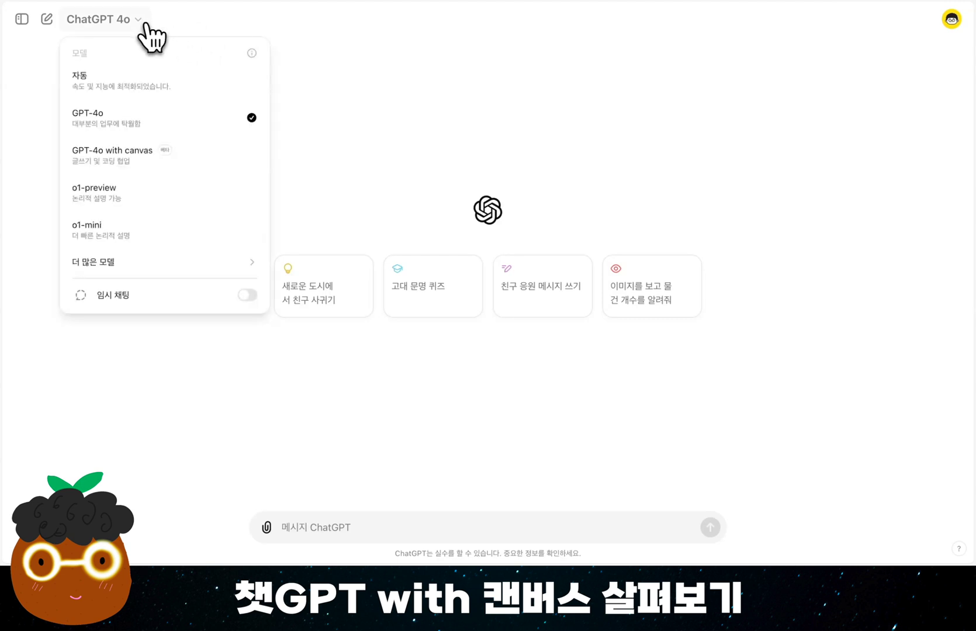
left_click(231, 181)
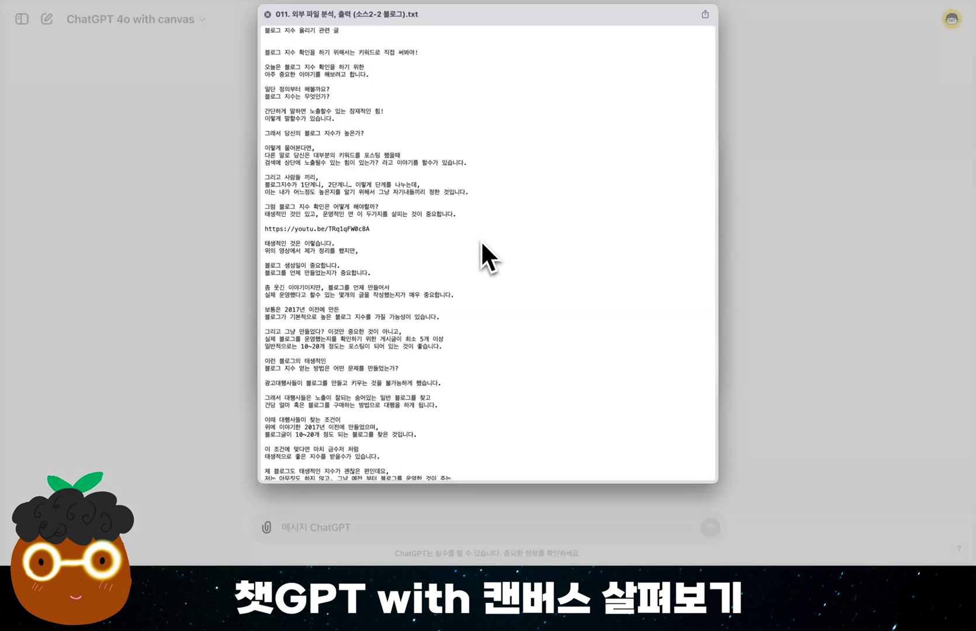
Preview the blog source text files 소스2-1 through 소스2-3, compare their contents, and close the preview
scroll(480, 240, "down", 1)
scroll(481, 240, "up", 1)
key("Up")
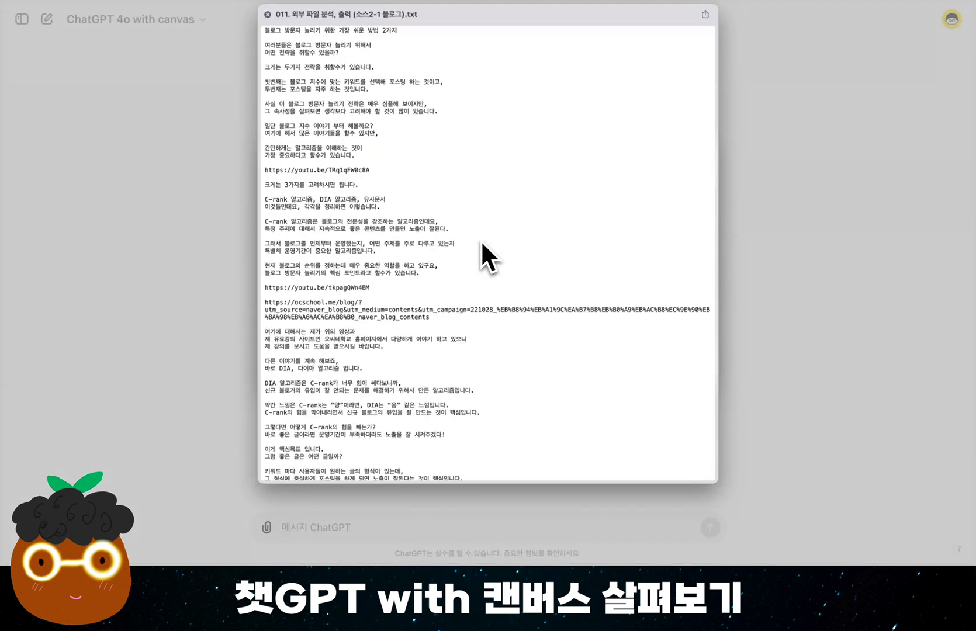
key("Down")
key("Down")
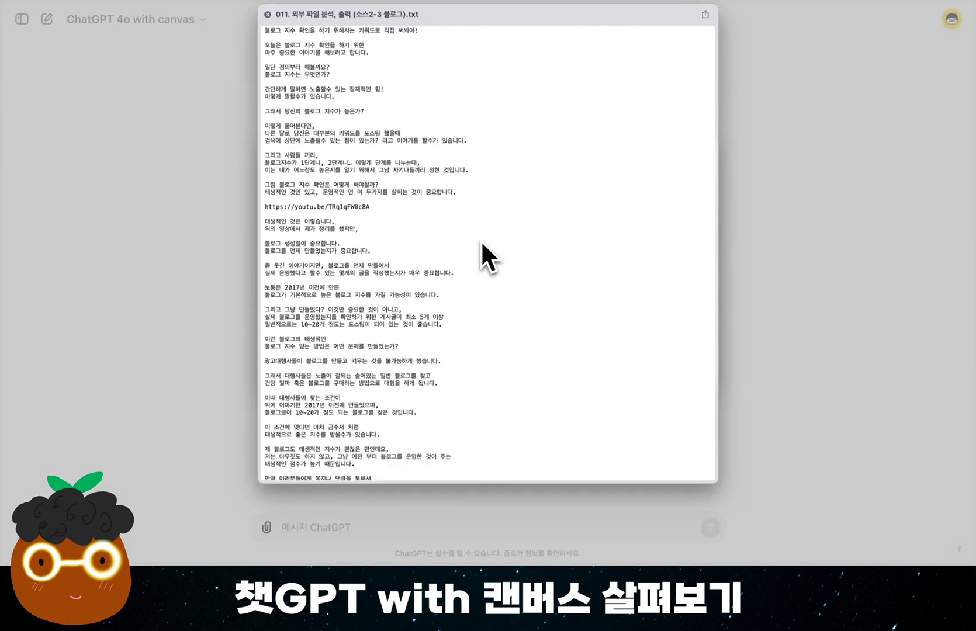
key("Up")
key("Up")
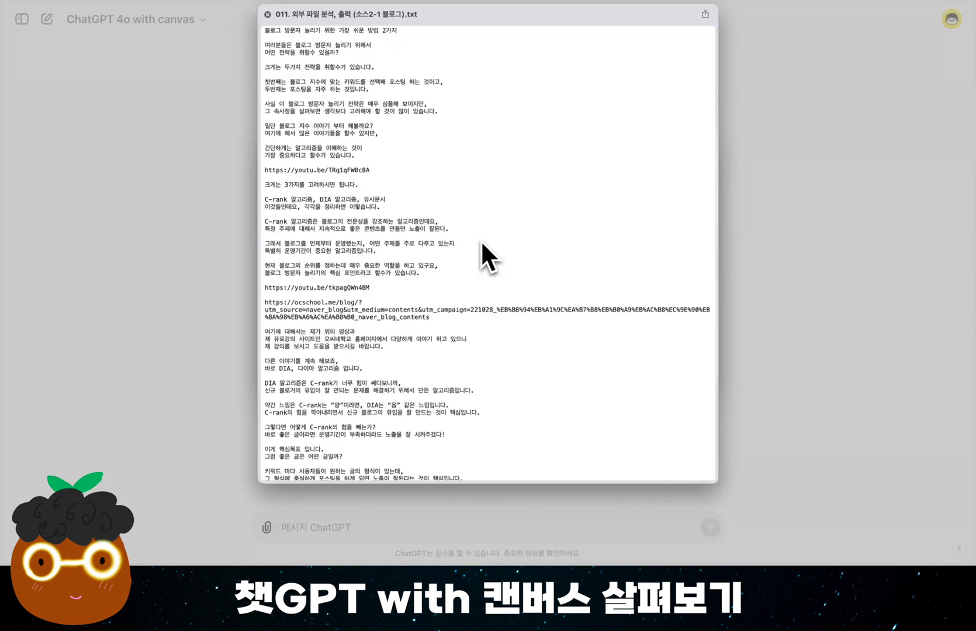
key("Down")
key("Down")
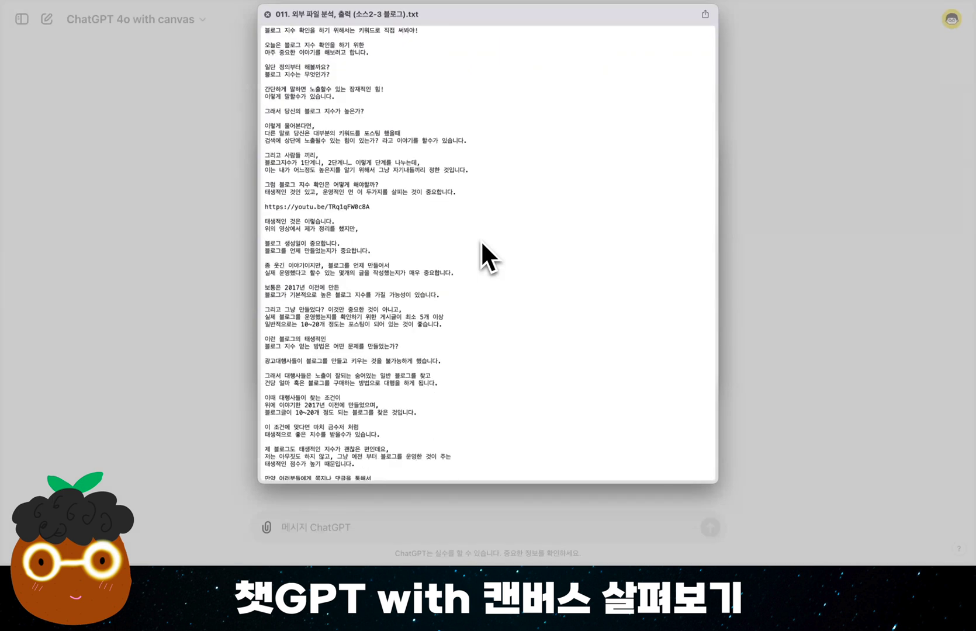
key("space")
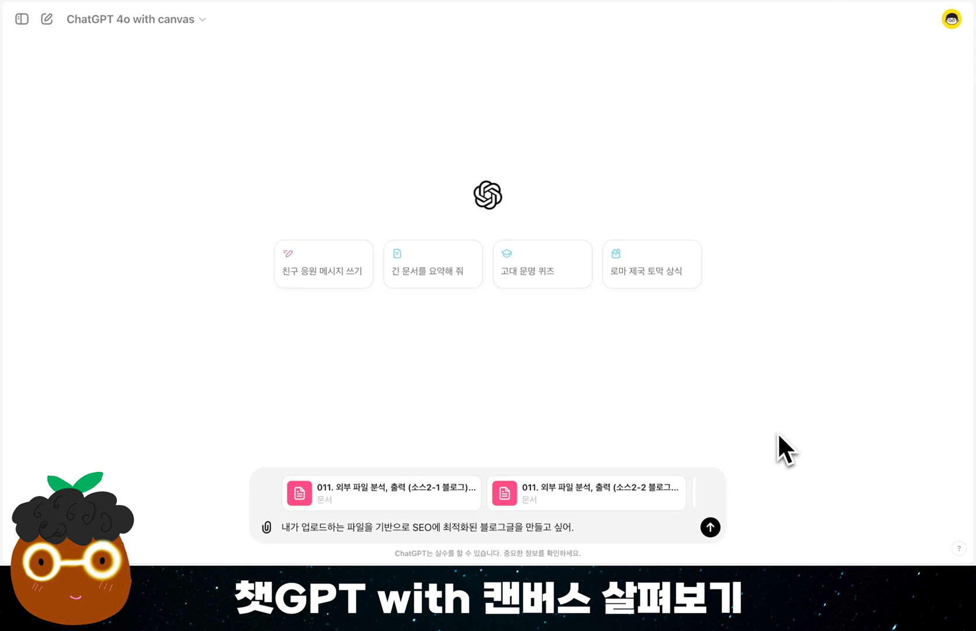
Submit the prompt "내가 업로드하는 파일을 기반으로 SEO에 최적화된 블로그글을 만들고 싶어." with the attached source files
left_click(710, 527)
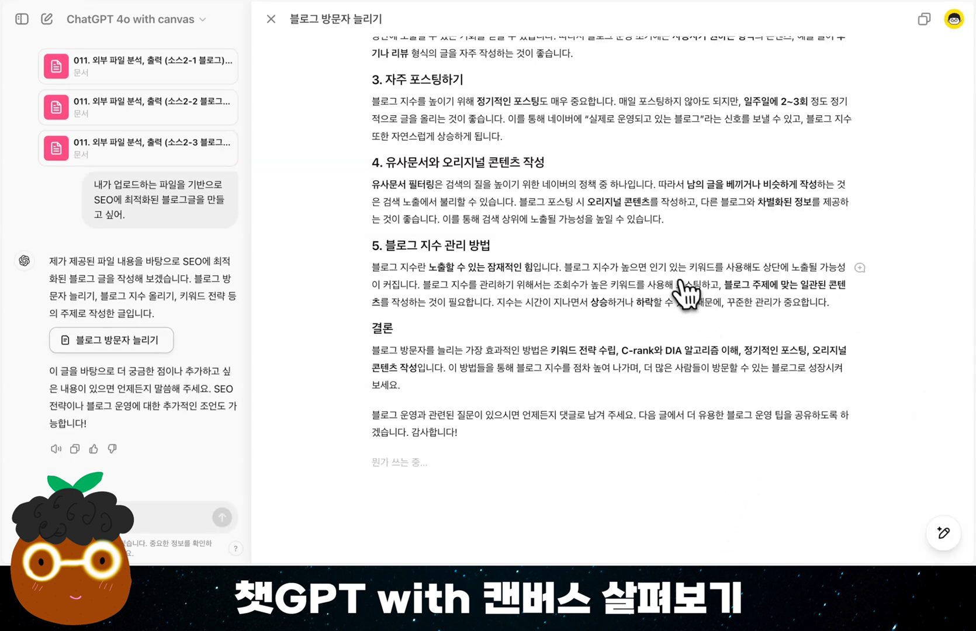
scroll(685, 304, "up", 8)
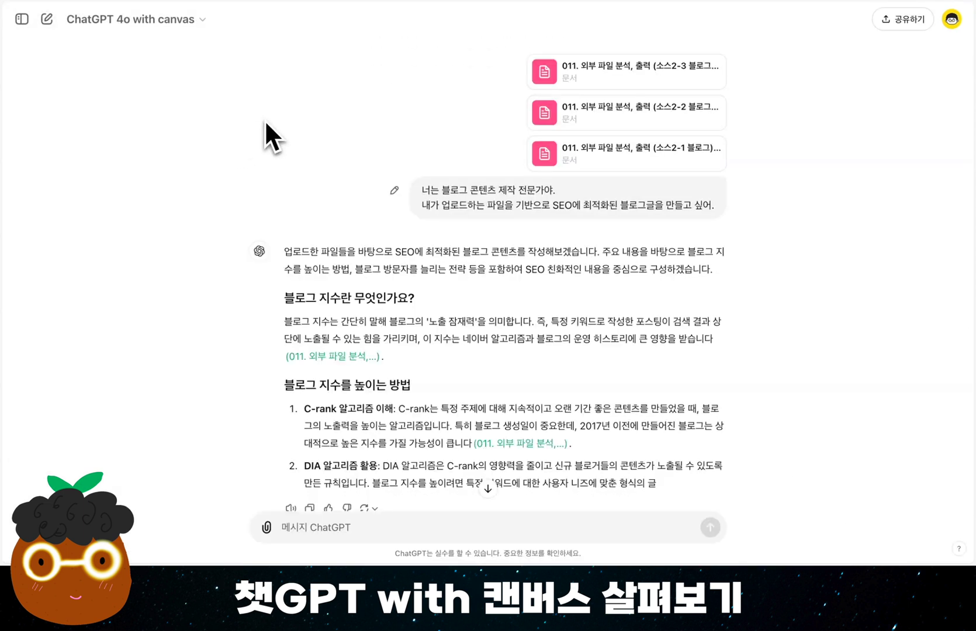
In the chat that answered without a canvas, send the follow-up "캔버스를 호출해서 다시 작성해줘."
left_click_drag(422, 195, 696, 214)
left_click(741, 361)
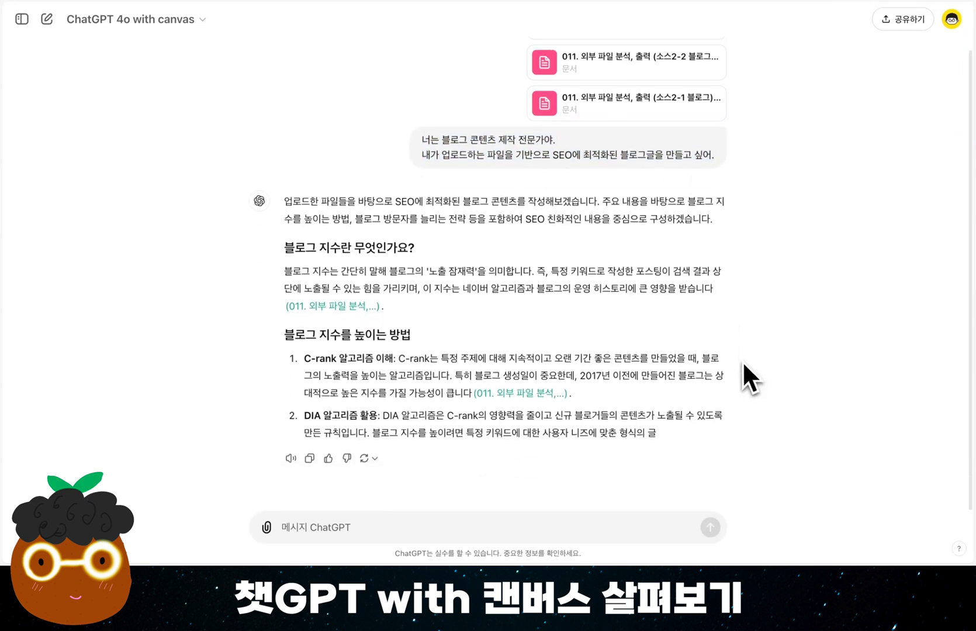
left_click(327, 529)
type("캔버스를 활용해서 다시 작성해줘.")
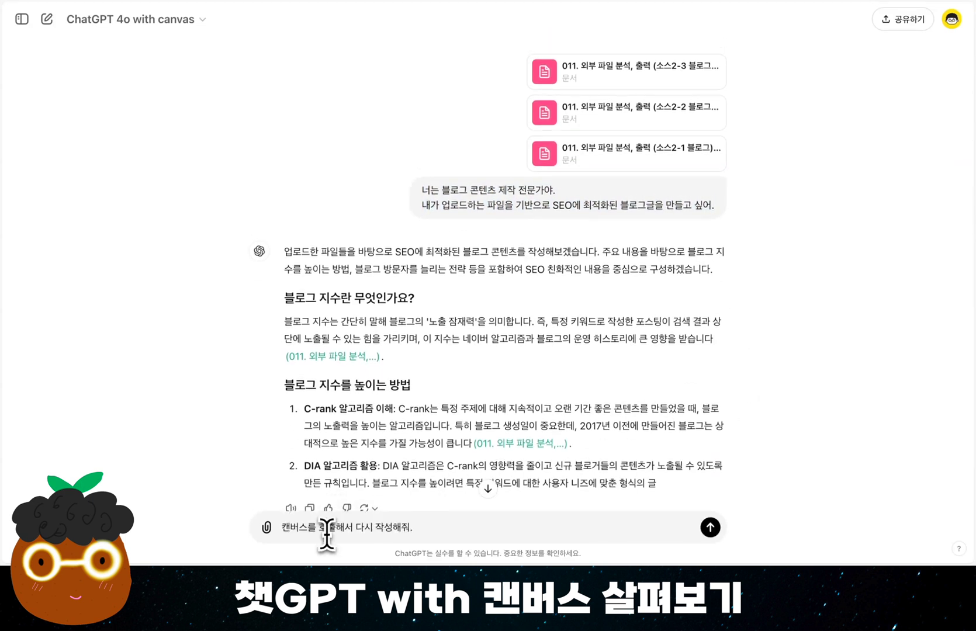
key("Return")
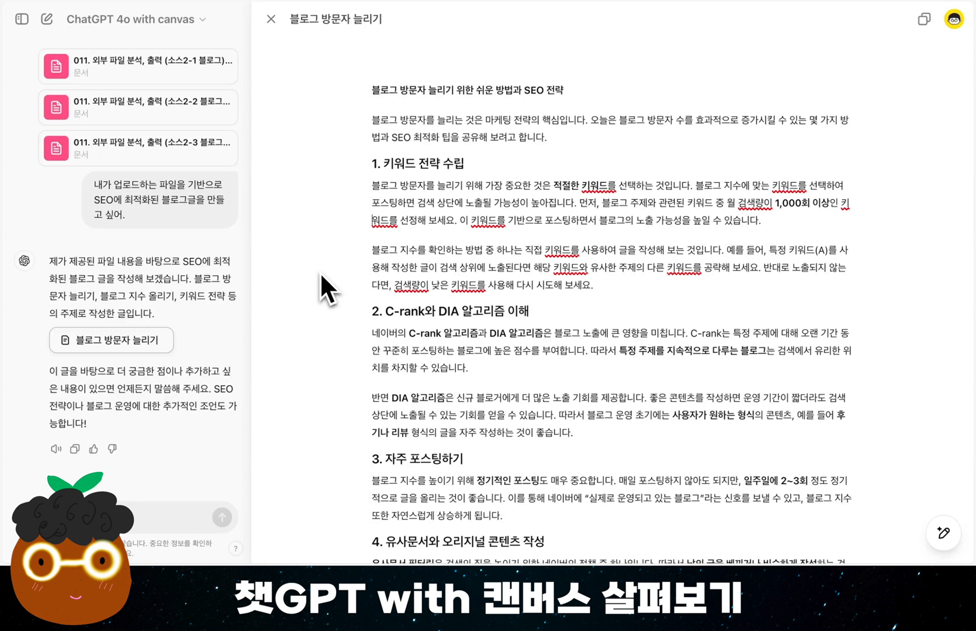
In the canvas document, replace the last word of the blog title with "상위노출"
scroll(507, 315, "down", 2)
scroll(507, 319, "down", 5)
scroll(507, 320, "up", 7)
left_click(576, 90)
left_click_drag(371, 89, 567, 92)
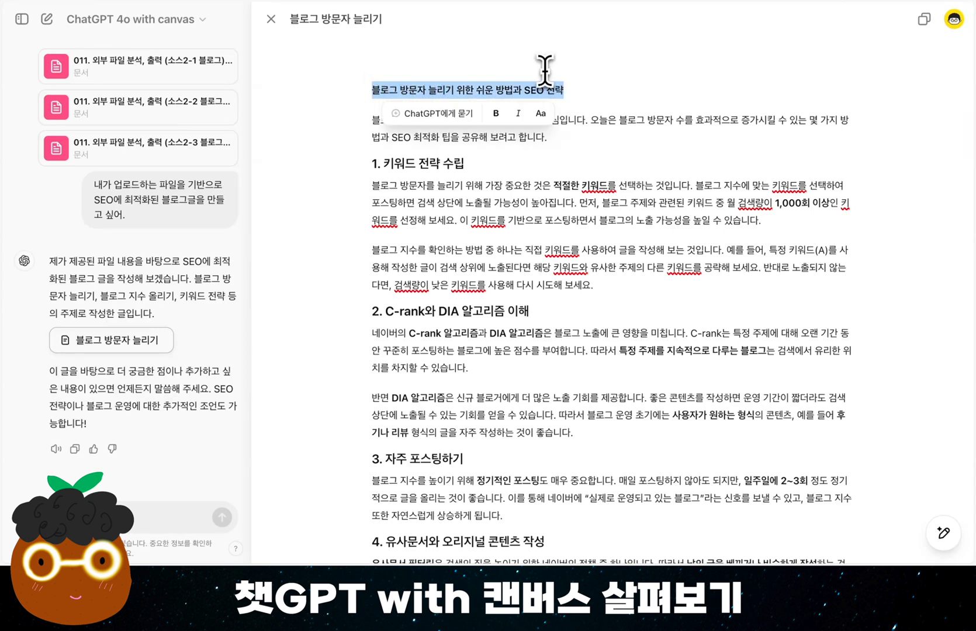
left_click(583, 93)
key("BackSpace")
key("BackSpace")
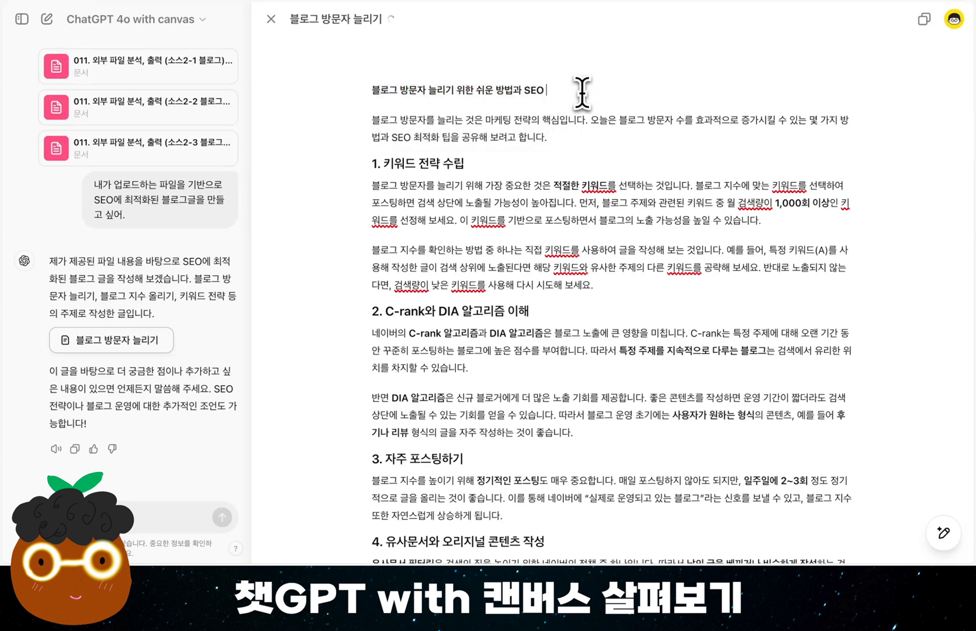
type("상위노출")
triple_click(582, 93)
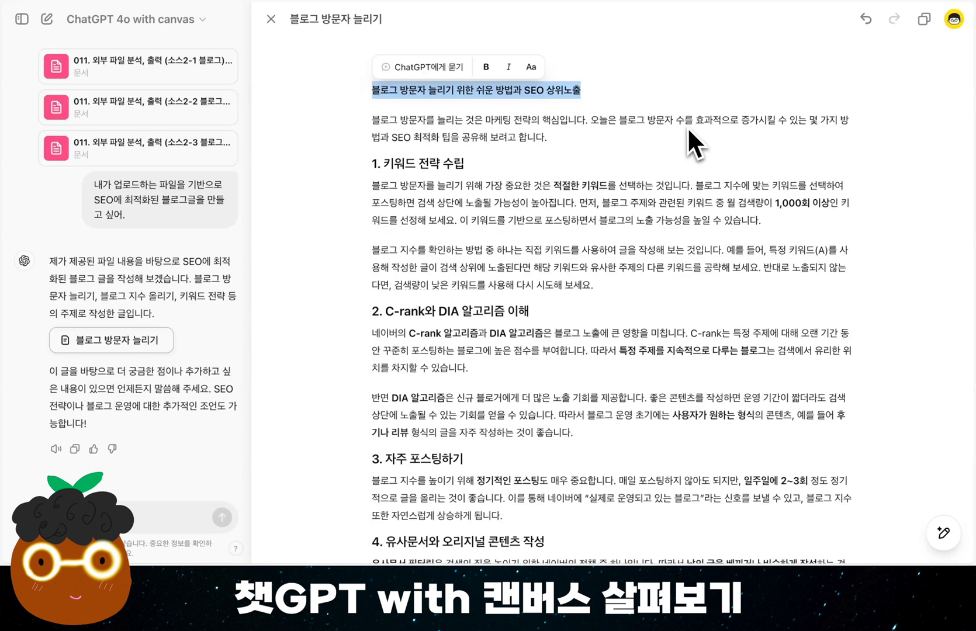
left_click(605, 313)
scroll(606, 314, "down", 2)
scroll(606, 313, "down", 5)
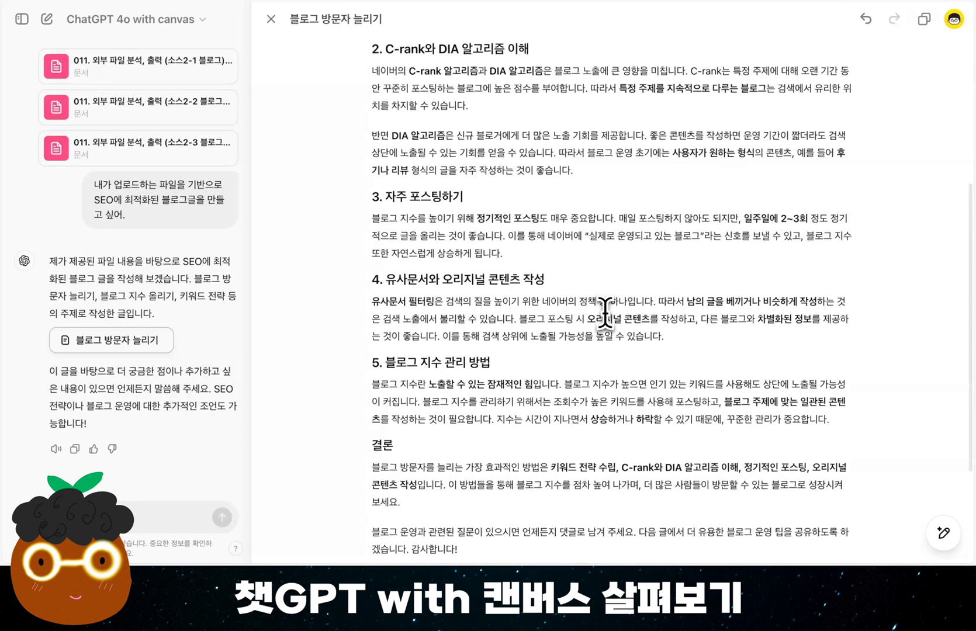
scroll(606, 313, "up", 7)
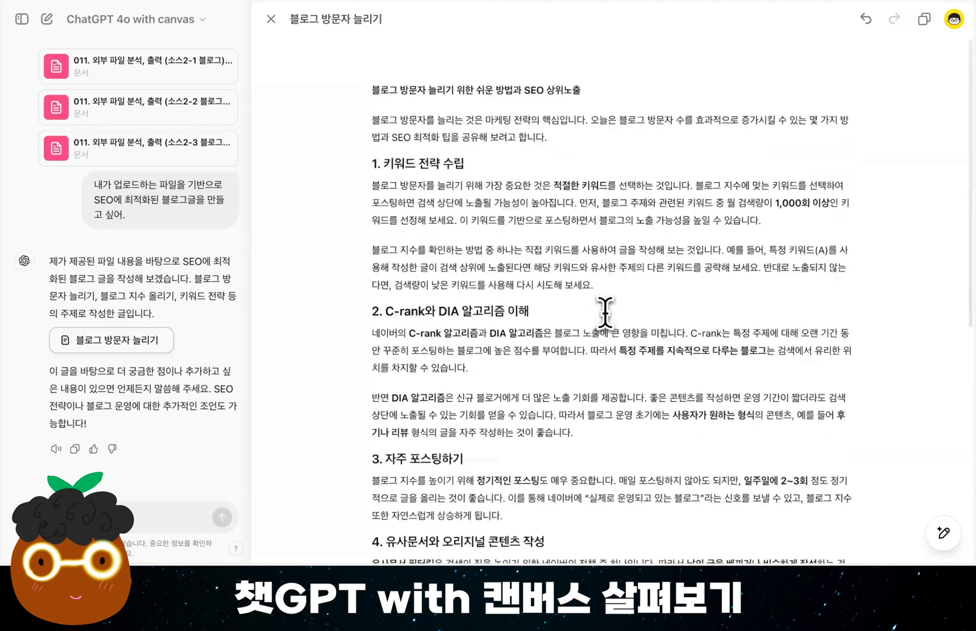
Format the blog title line as Heading 2 (헤딩 2) and apply bold and italic to it
triple_click(586, 91)
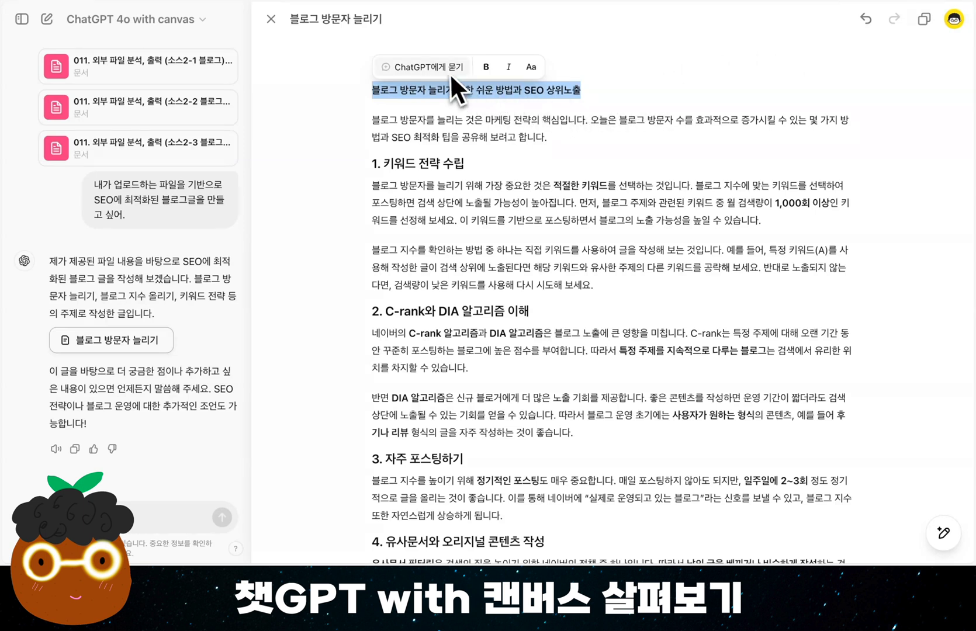
left_click(531, 69)
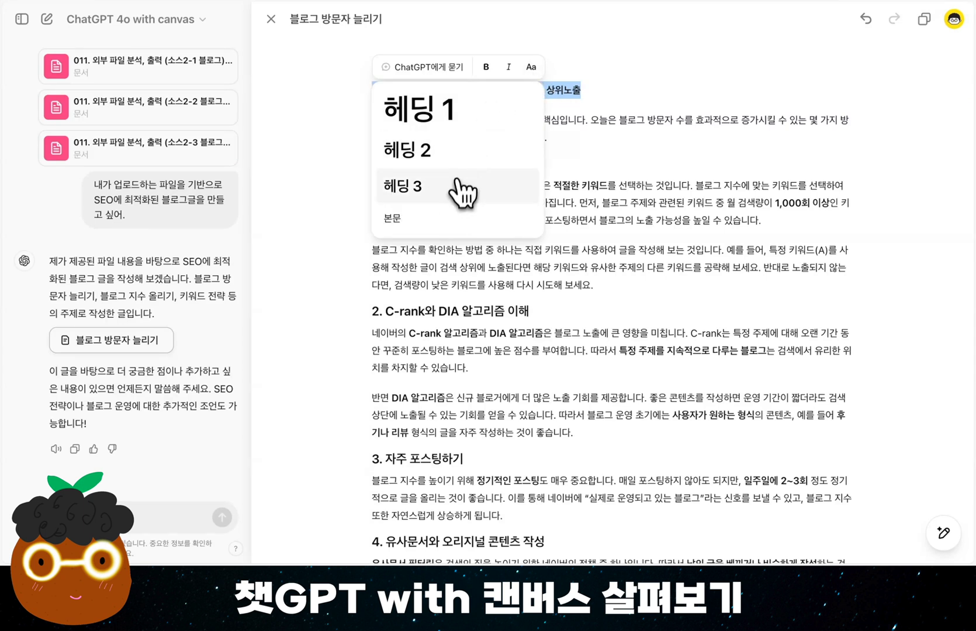
left_click(471, 167)
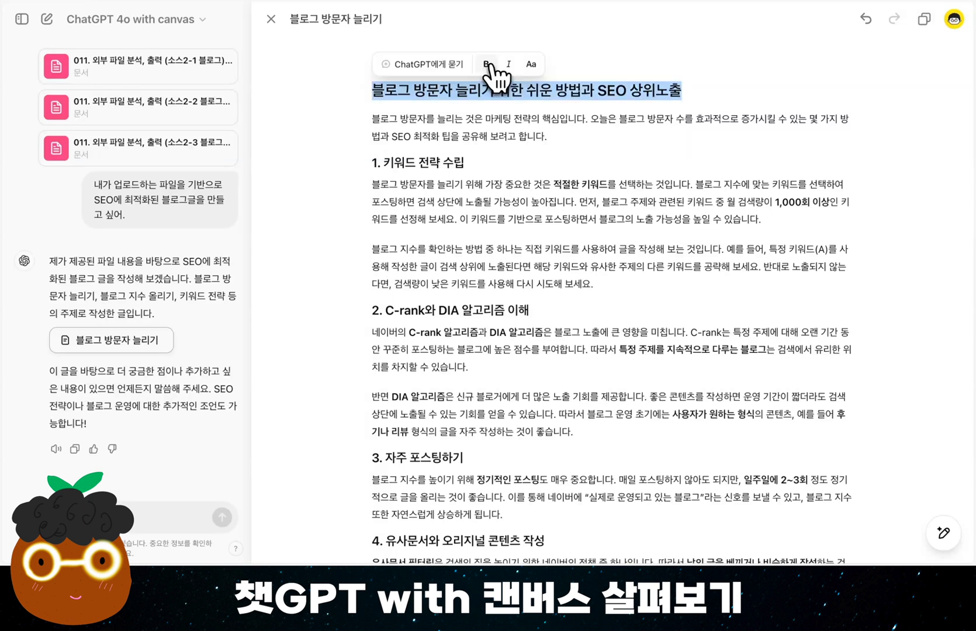
left_click(490, 65)
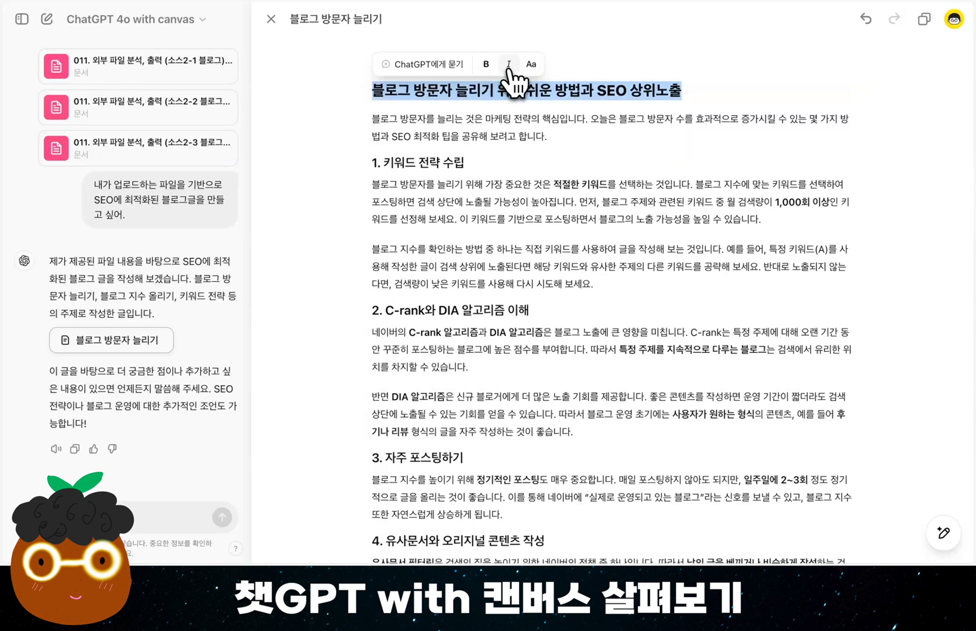
left_click(508, 68)
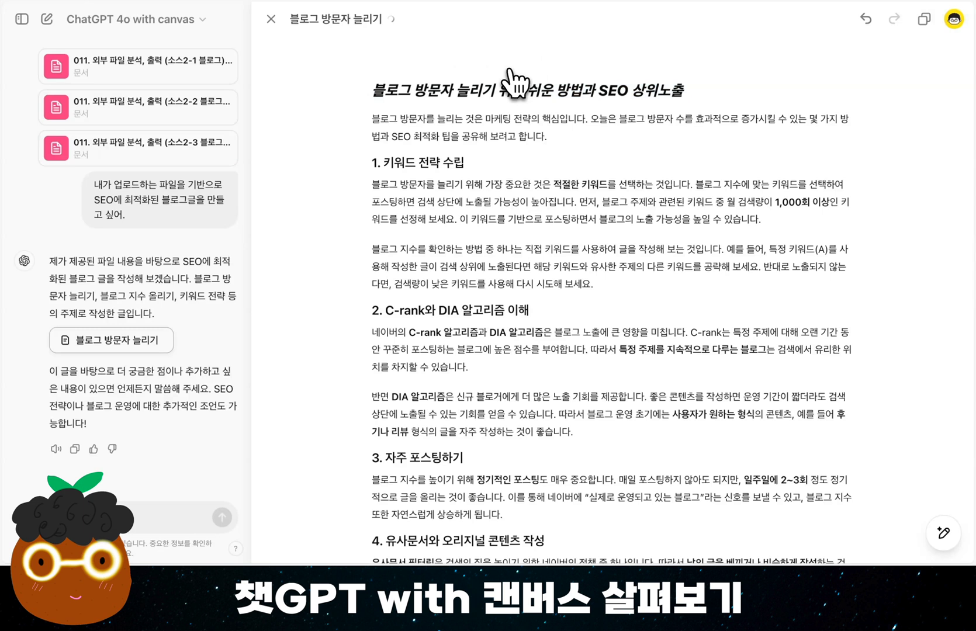
Remove the italic from the blog title and ask ChatGPT about that line with "이 제목을 "질문형"으로 바꿔줘"
left_click(510, 66)
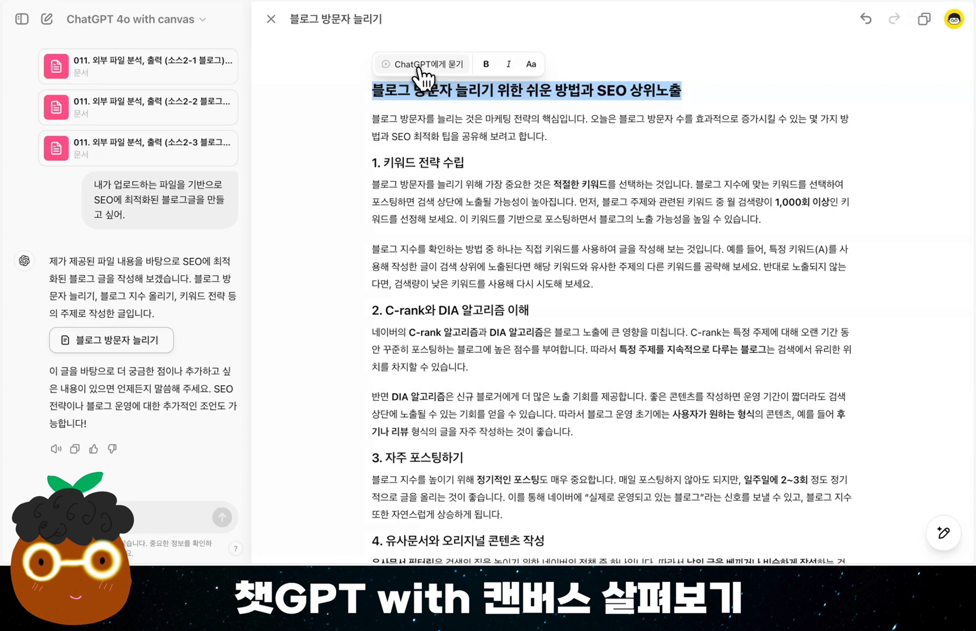
left_click(419, 69)
type("이 제목을 \"질문형\"으로 바꿔줘")
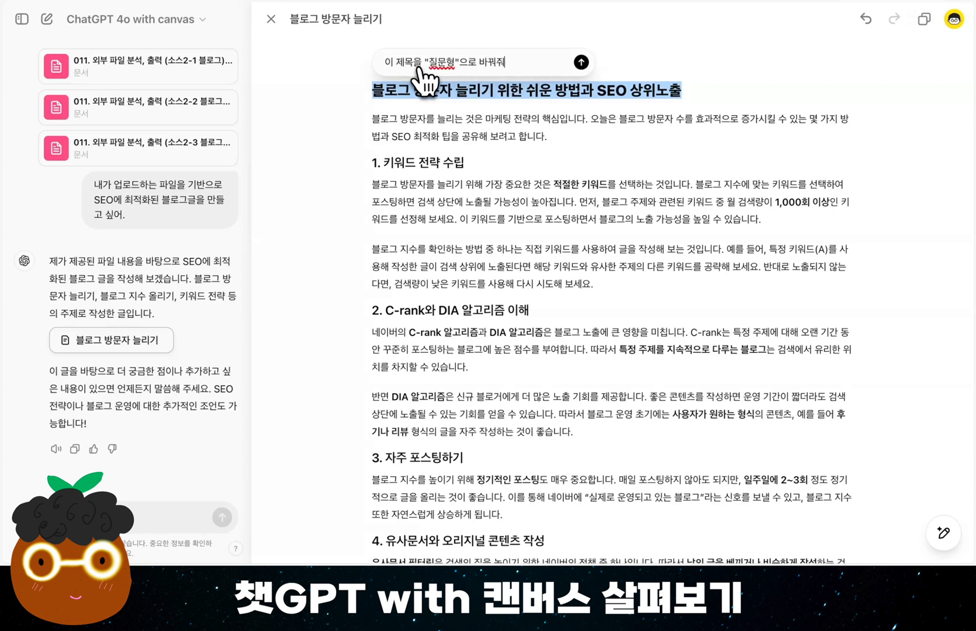
key("Return")
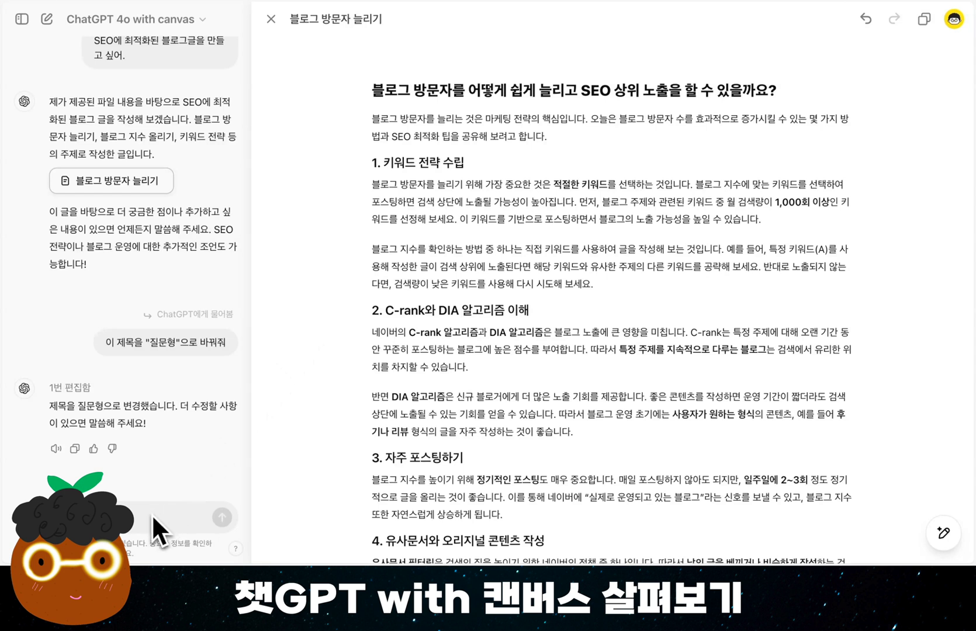
Have ChatGPT shorten the blog title by submitting the request "짧게 바꿔줘" for that line only
left_click_drag(784, 91, 371, 92)
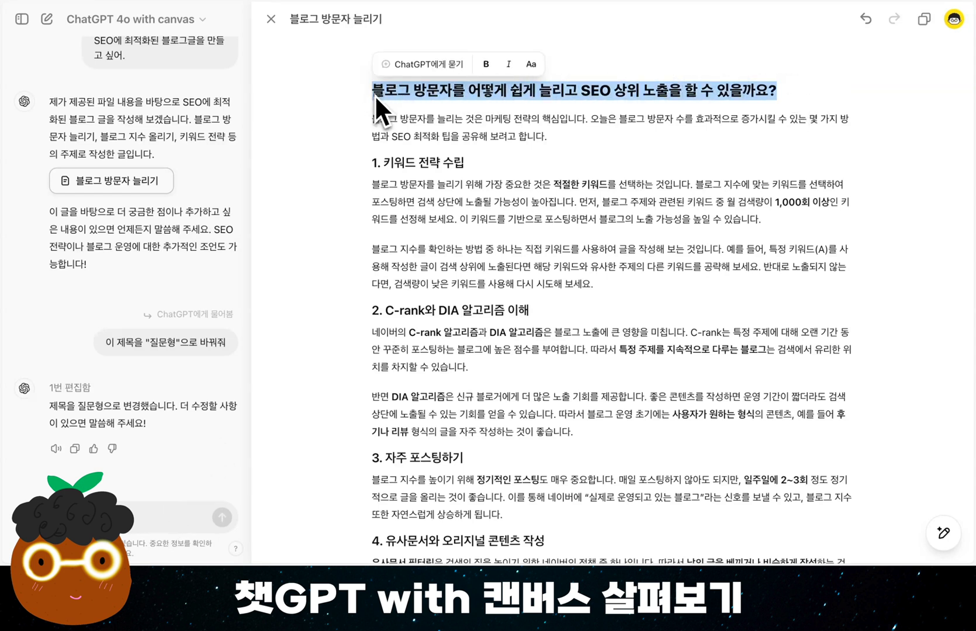
left_click(427, 61)
type("짧게 바꿔줘")
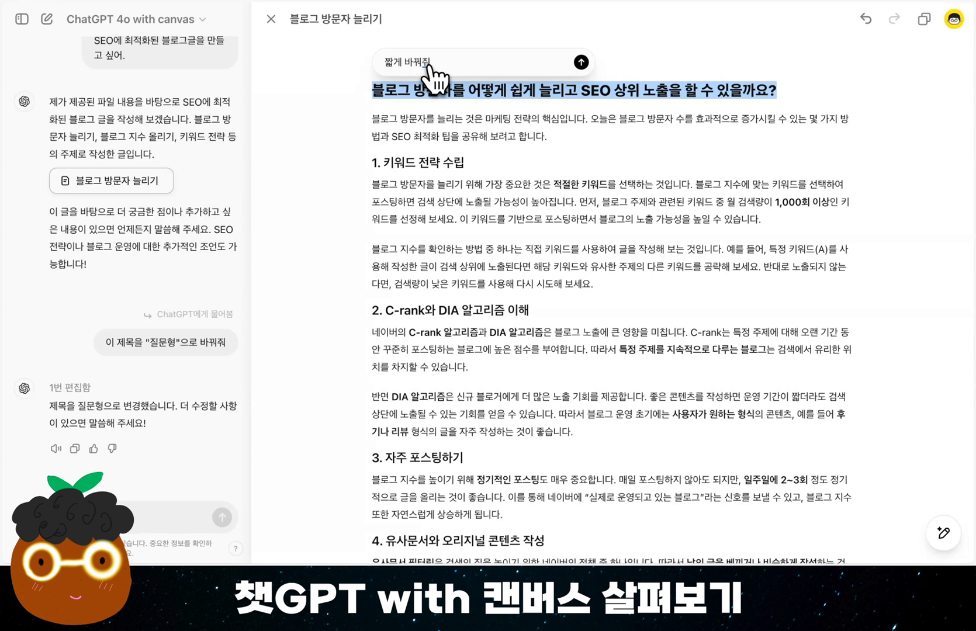
key("Return")
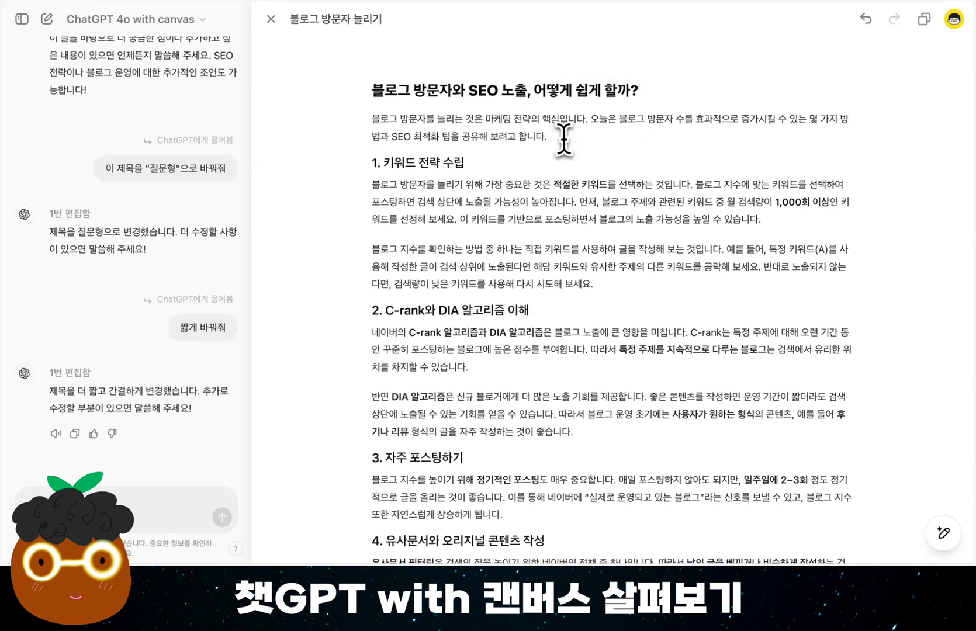
left_click_drag(547, 135, 373, 121)
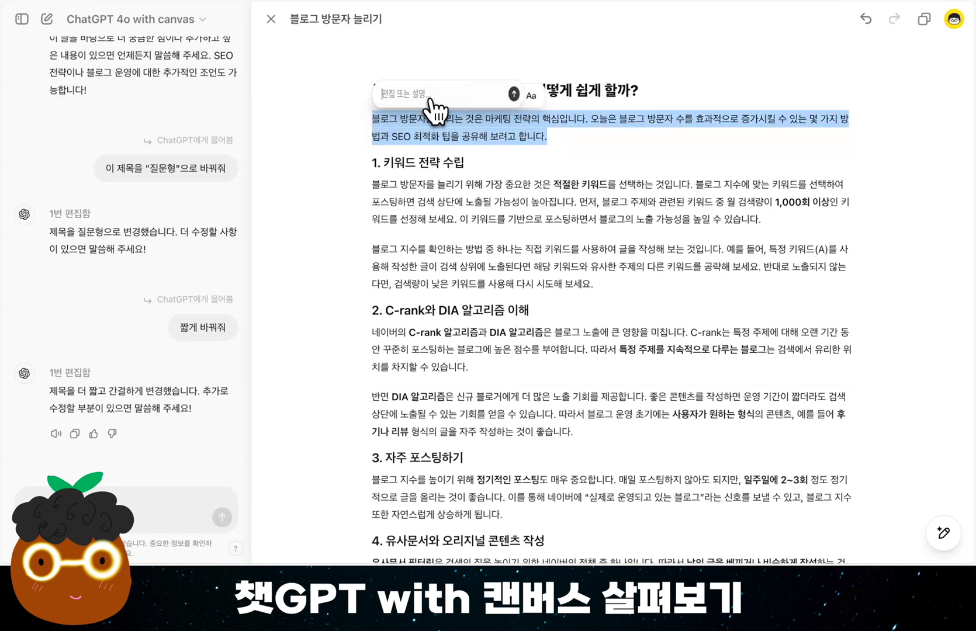
left_click(424, 98)
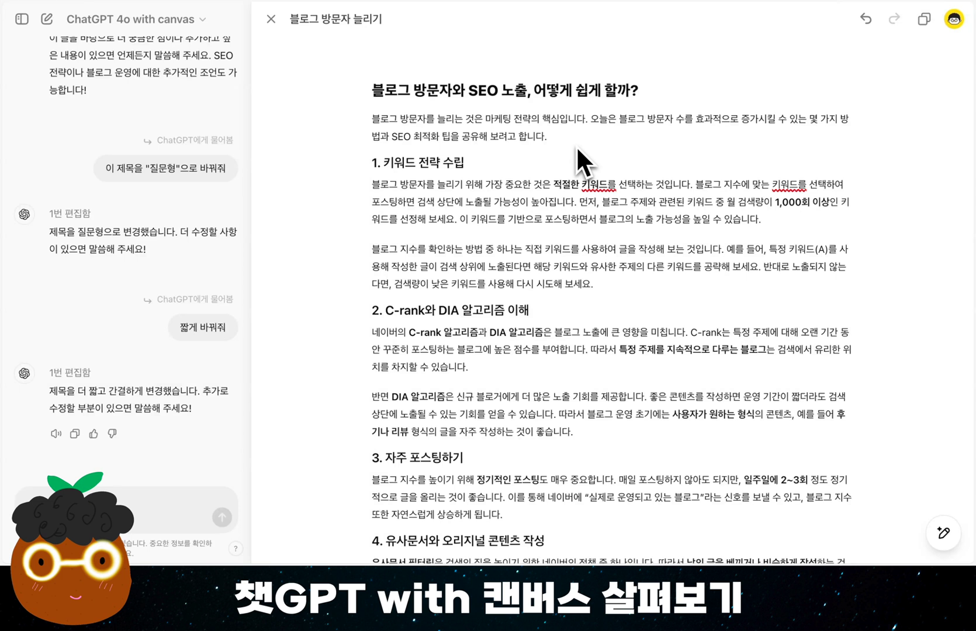
left_click(797, 379)
Apply the add-emoji shortcut (이모지 추가) to the whole blog document
mouse_move(943, 552)
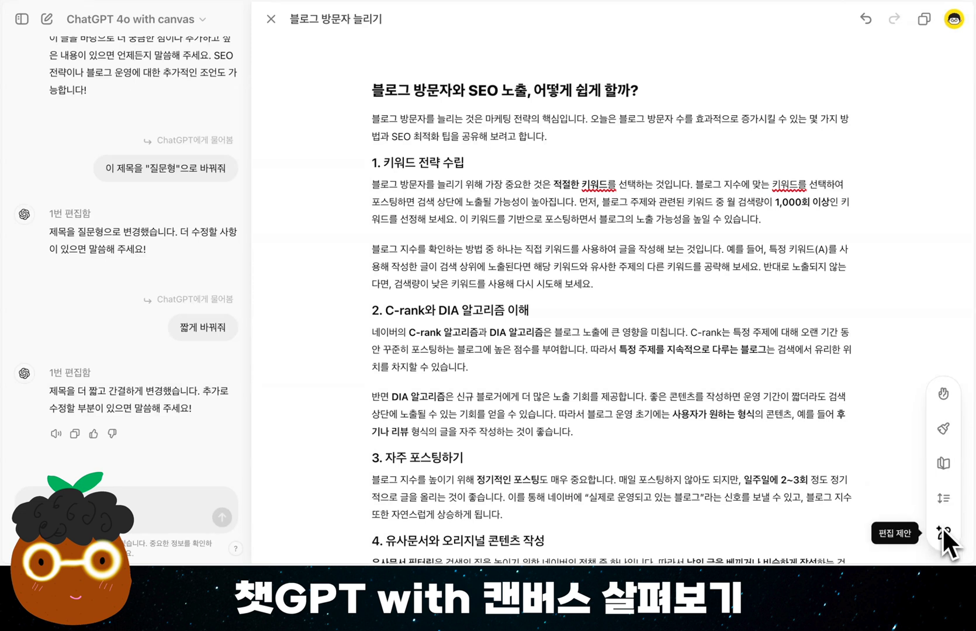
left_click(947, 395)
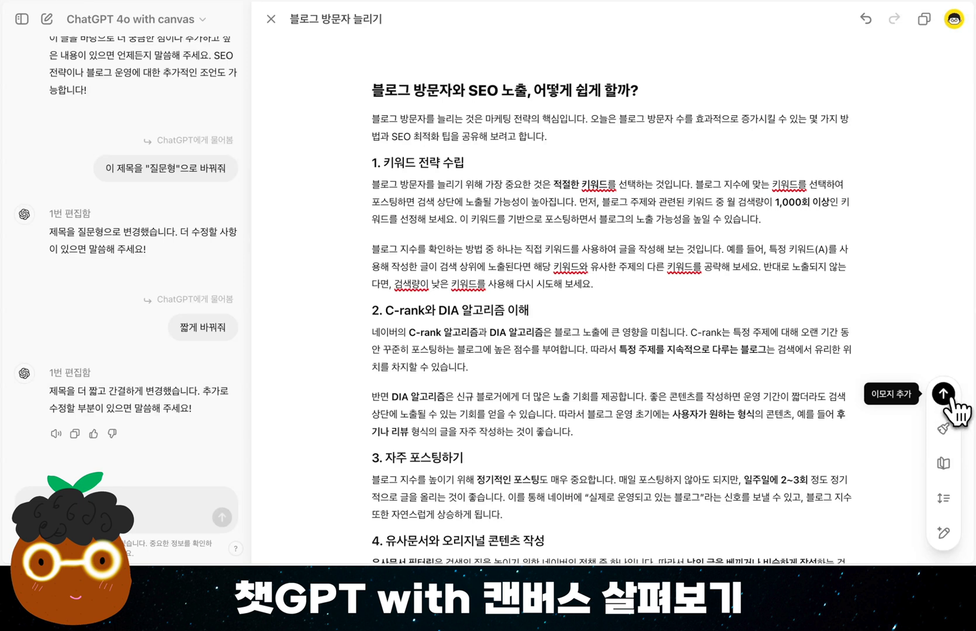
left_click(949, 398)
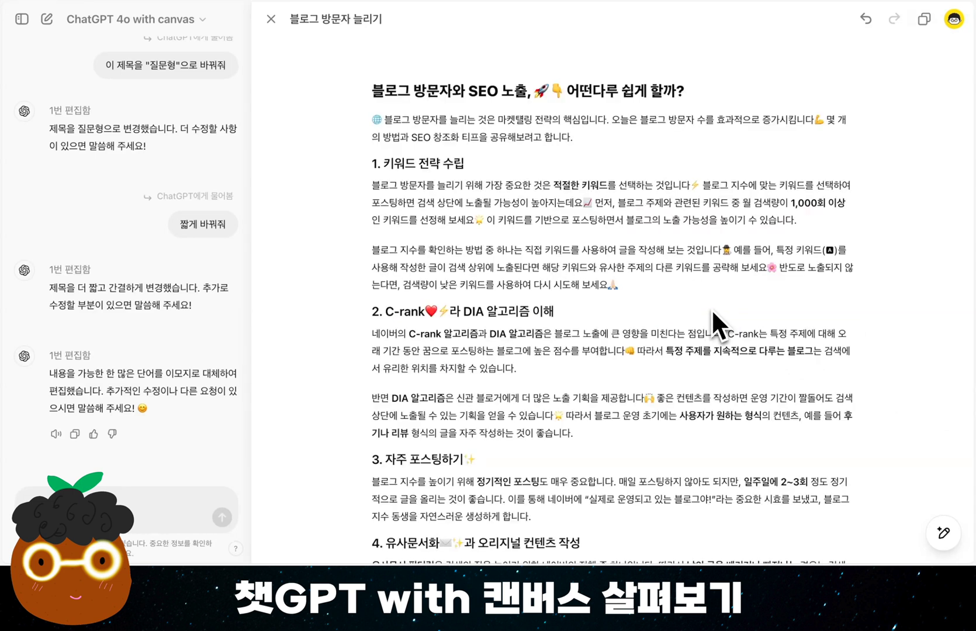
Go through the document's earlier versions and restore the emoji-free one titled "블로그 방문자와 SEO 노출, 어떻게 쉽게 할까?"
left_click(867, 21)
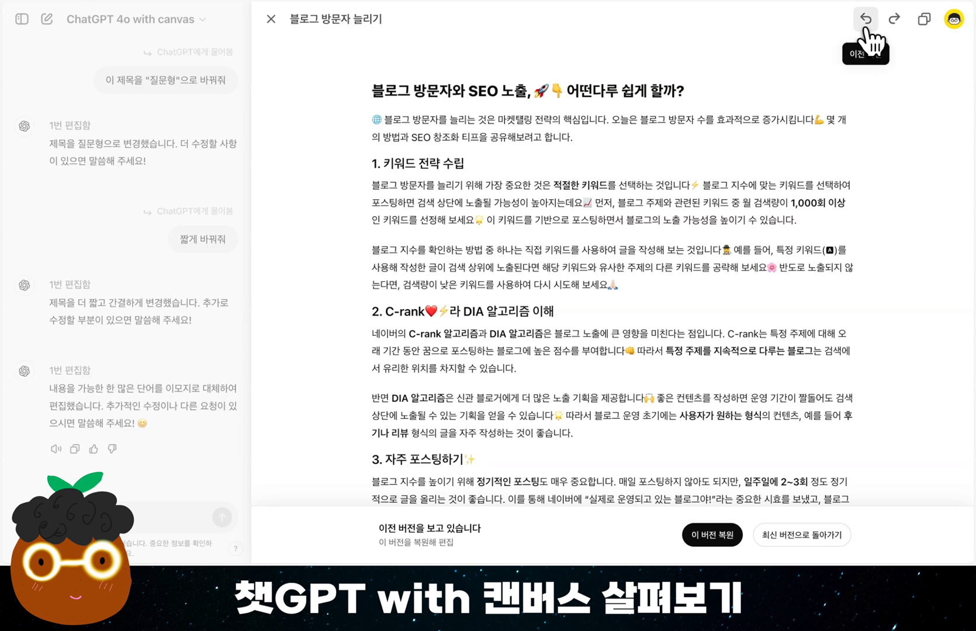
left_click(866, 27)
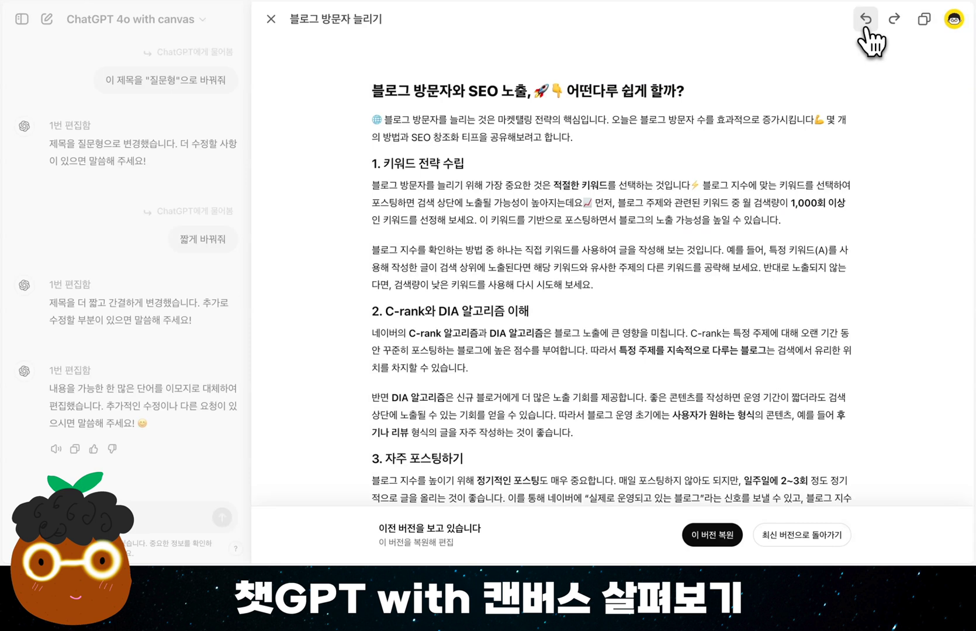
left_click(866, 29)
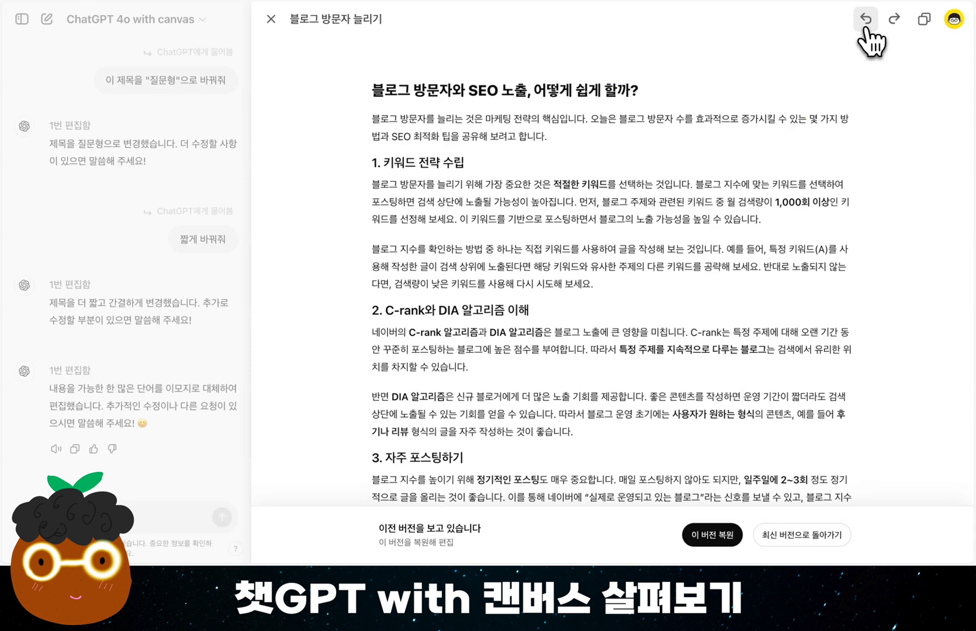
left_click(866, 31)
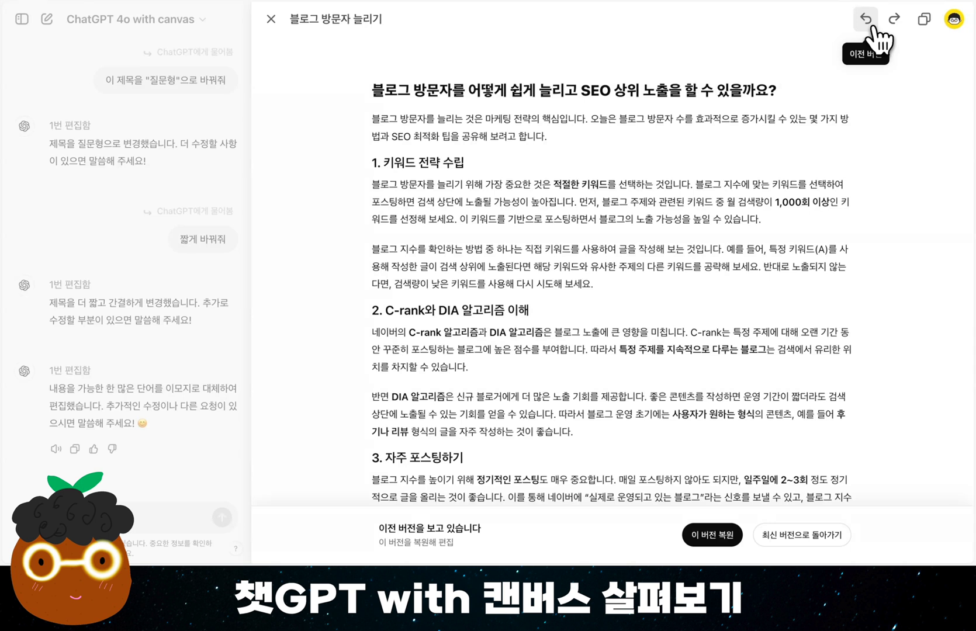
left_click(870, 28)
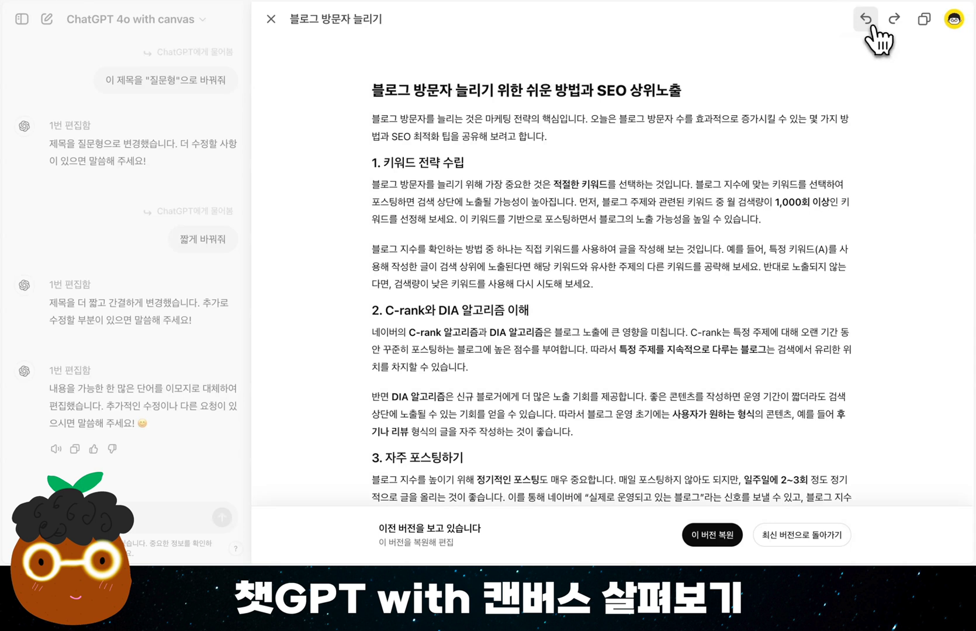
left_click(892, 22)
left_click(892, 23)
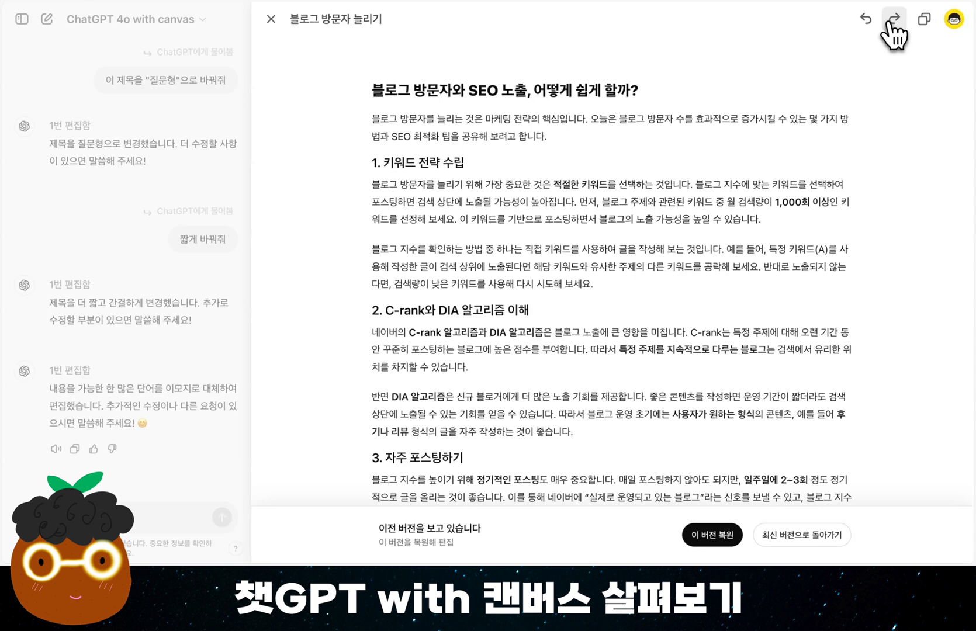
left_click(891, 22)
left_click(866, 21)
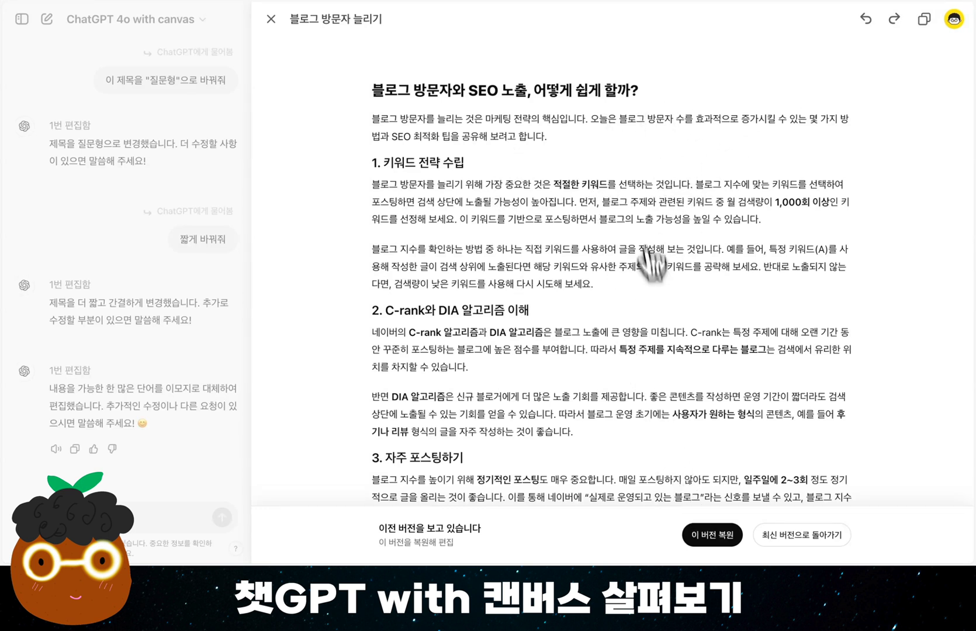
left_click(723, 541)
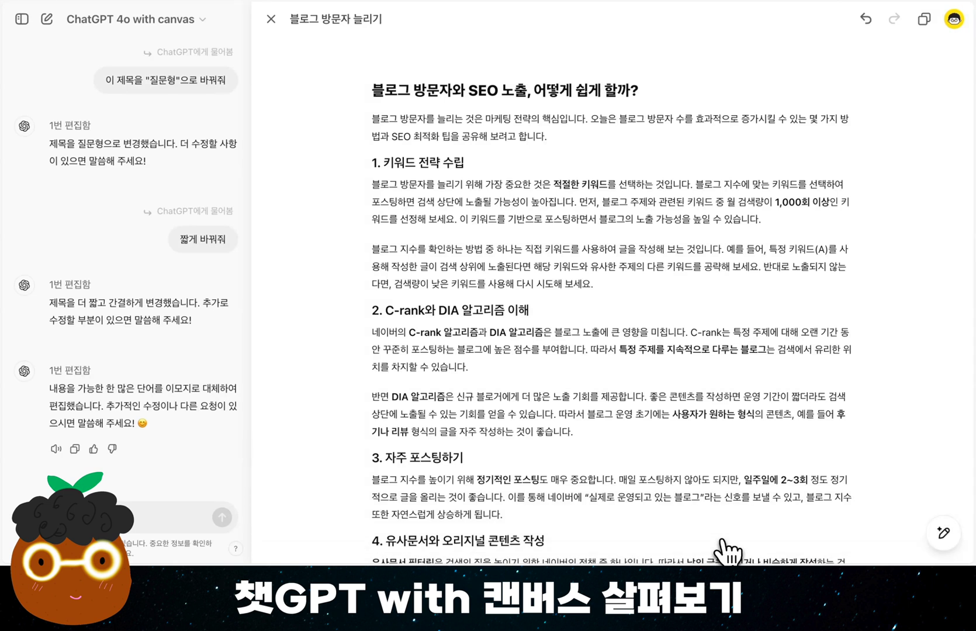
Add emojis (이모지 추가) only to the two paragraphs under the heading "1. 키워드 전략 수립"
mouse_move(942, 534)
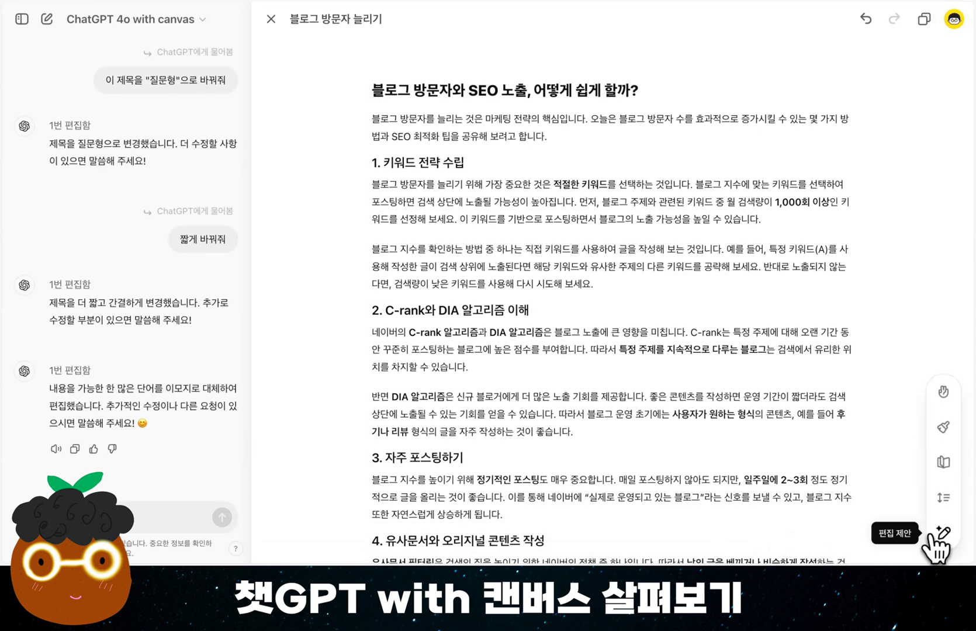
left_click(945, 396)
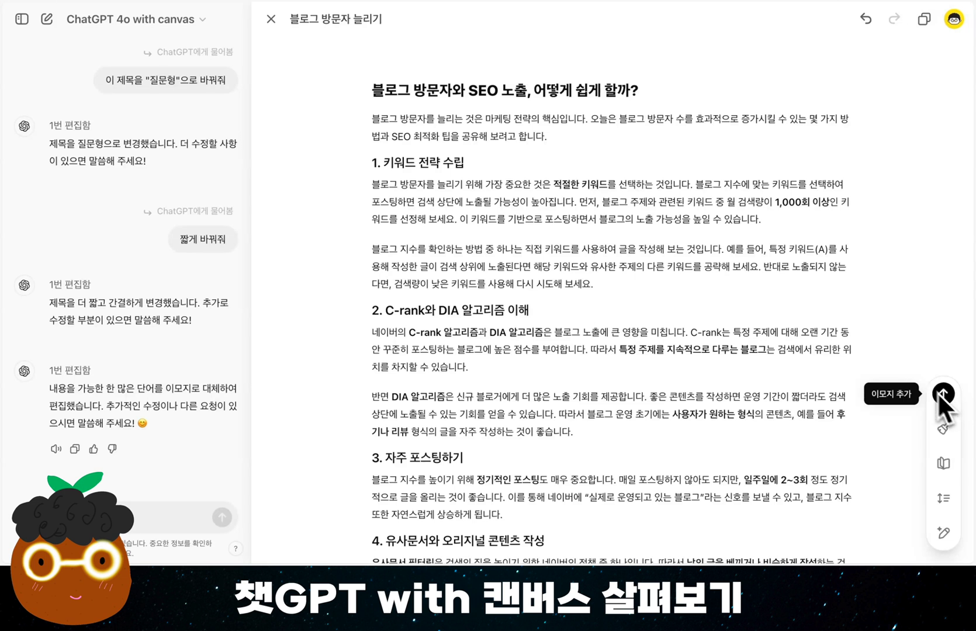
left_click_drag(613, 288, 375, 187)
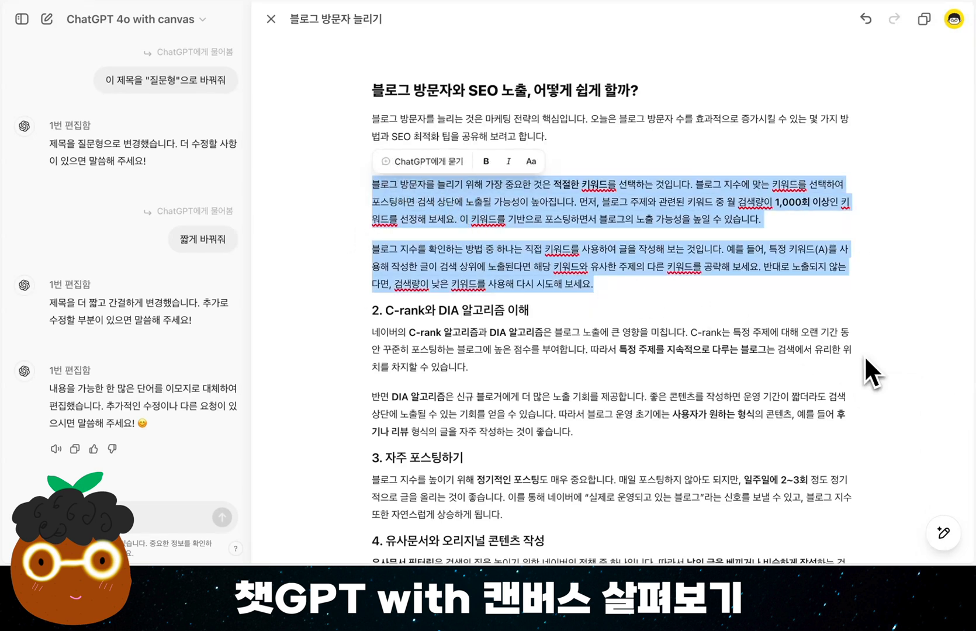
mouse_move(944, 542)
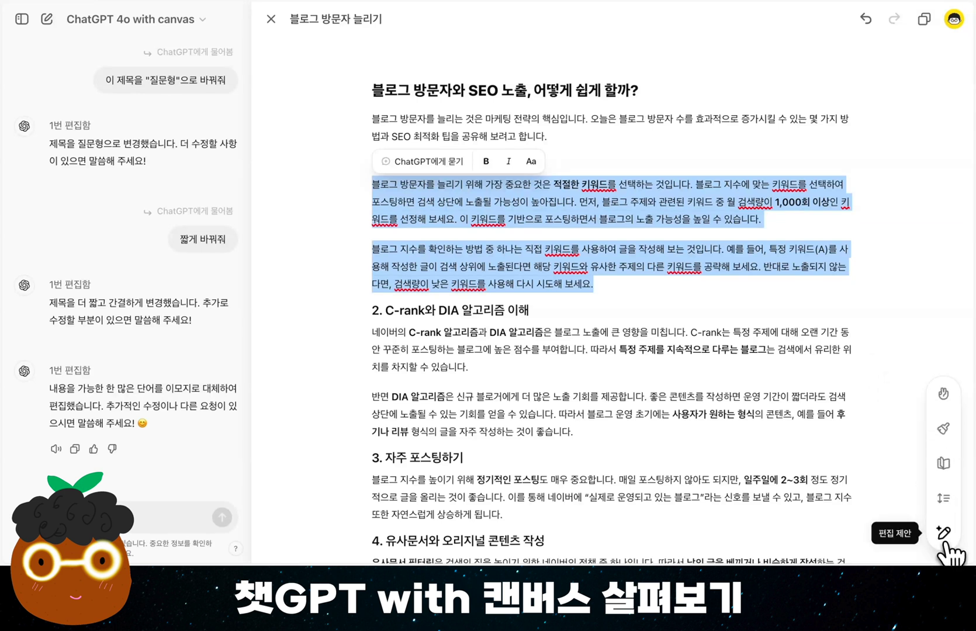
left_click(951, 400)
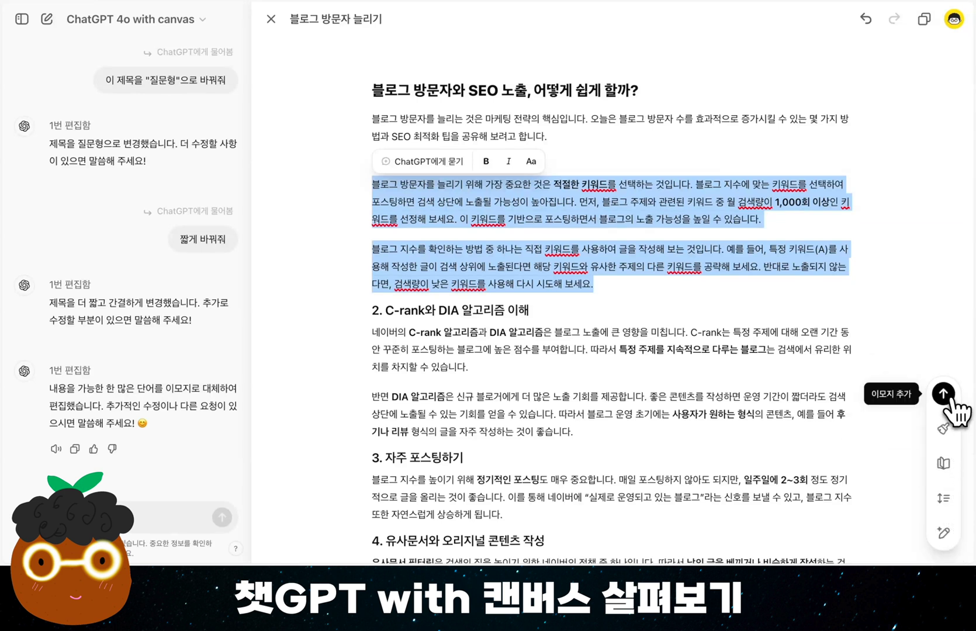
left_click(951, 398)
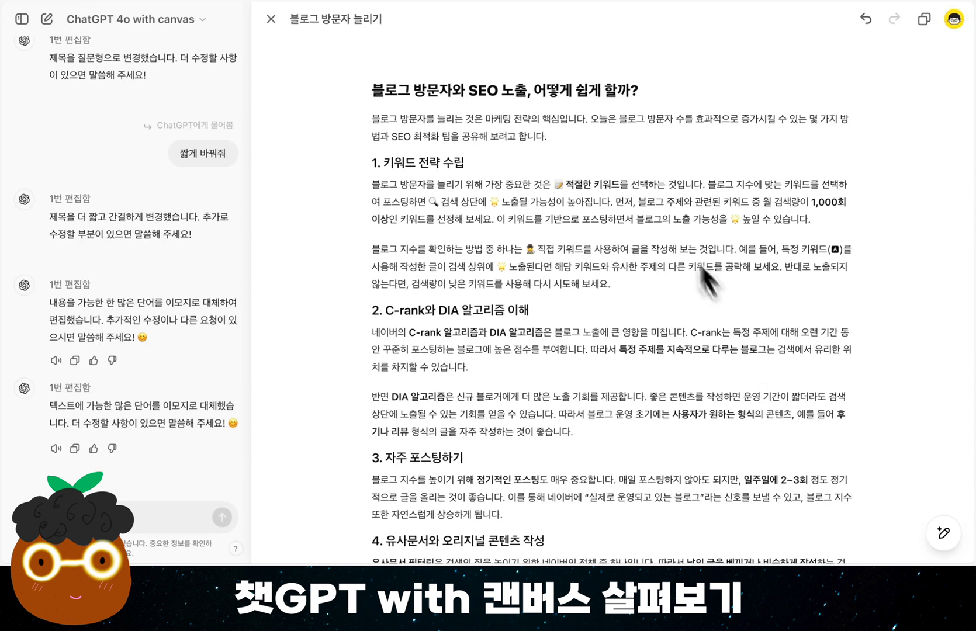
Adjust the length (길이 조절) of the whole document to "더 짧게"
mouse_move(946, 534)
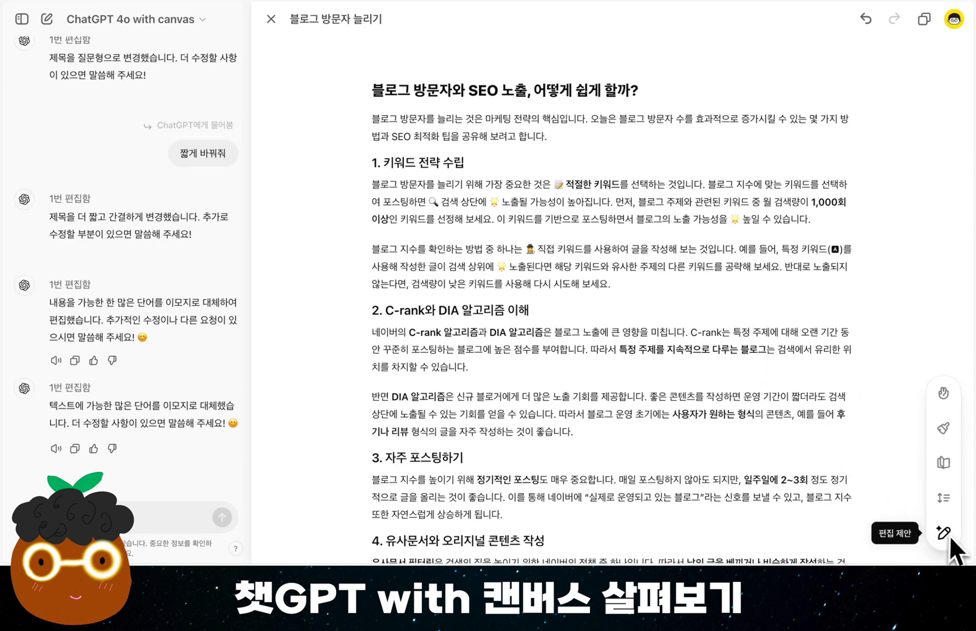
left_click(945, 503)
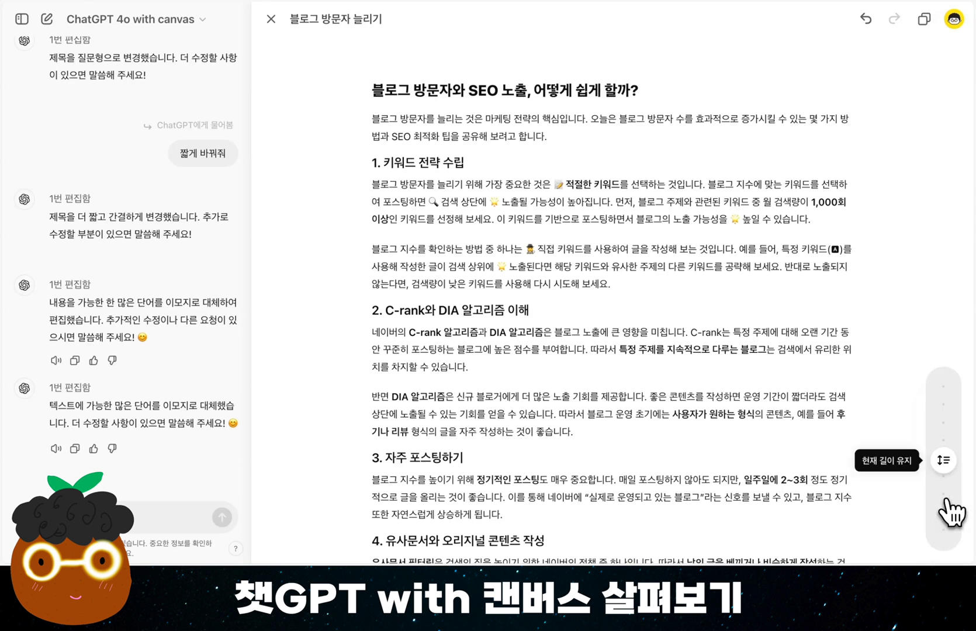
left_click_drag(944, 462, 942, 516)
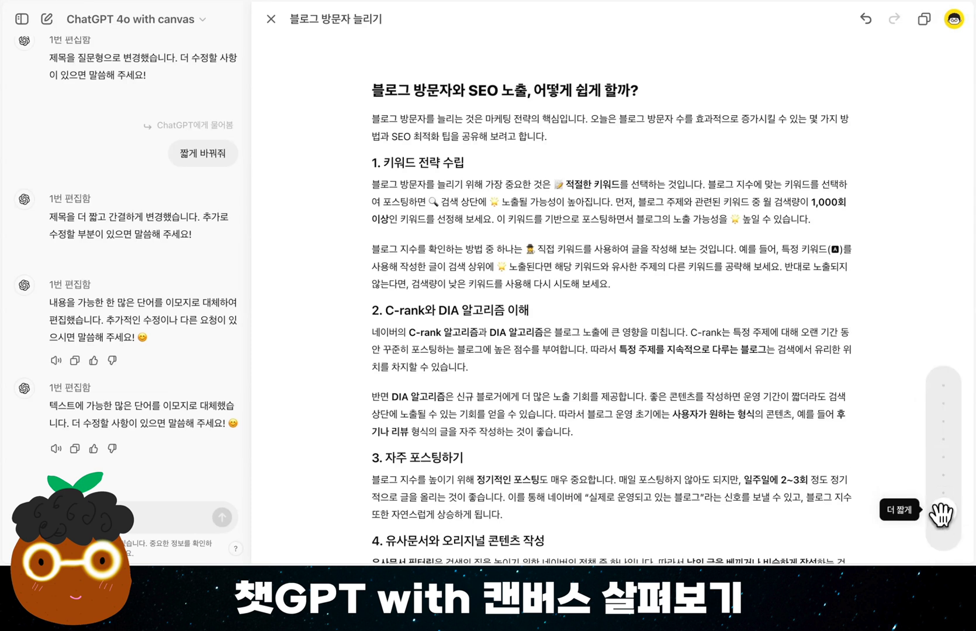
left_click(942, 513)
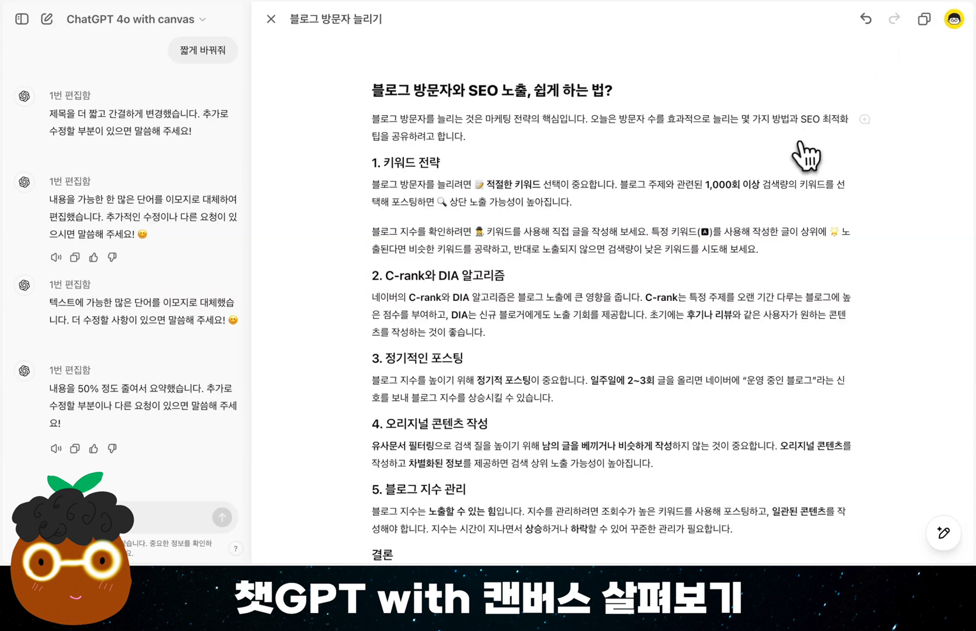
Go back two versions in the document's history and restore that version
left_click(867, 20)
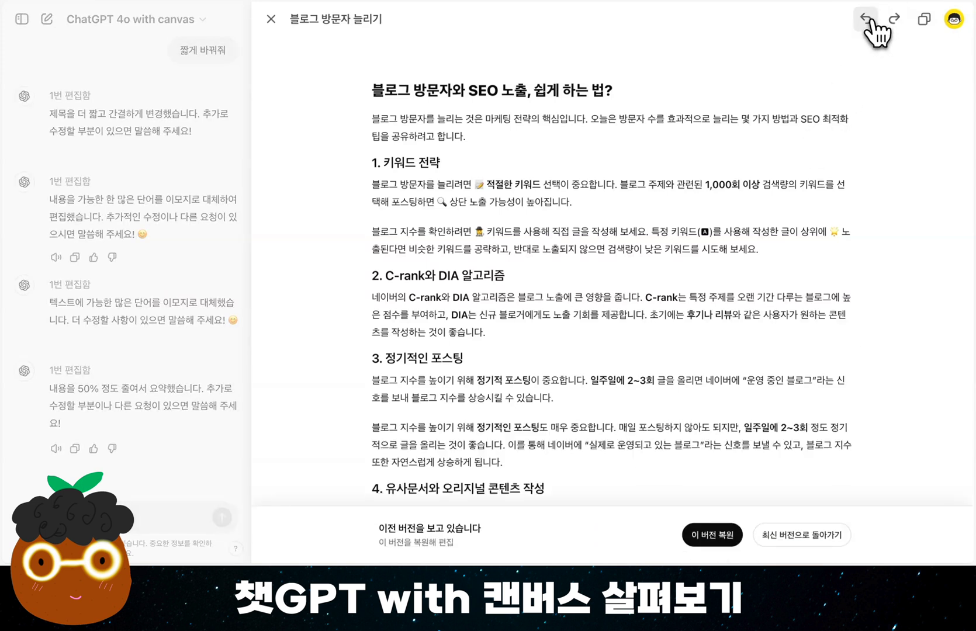
left_click(867, 19)
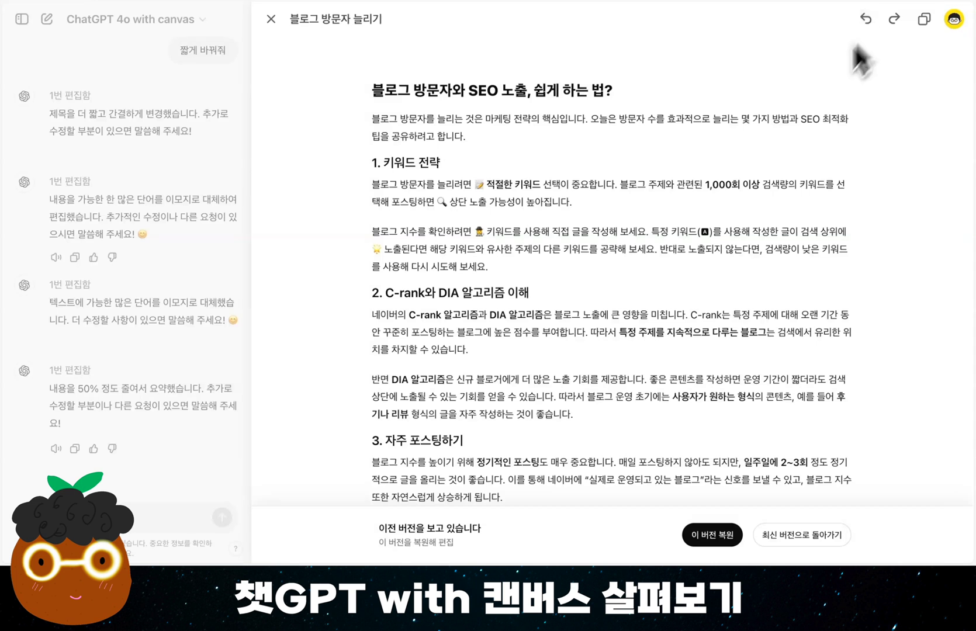
left_click(725, 537)
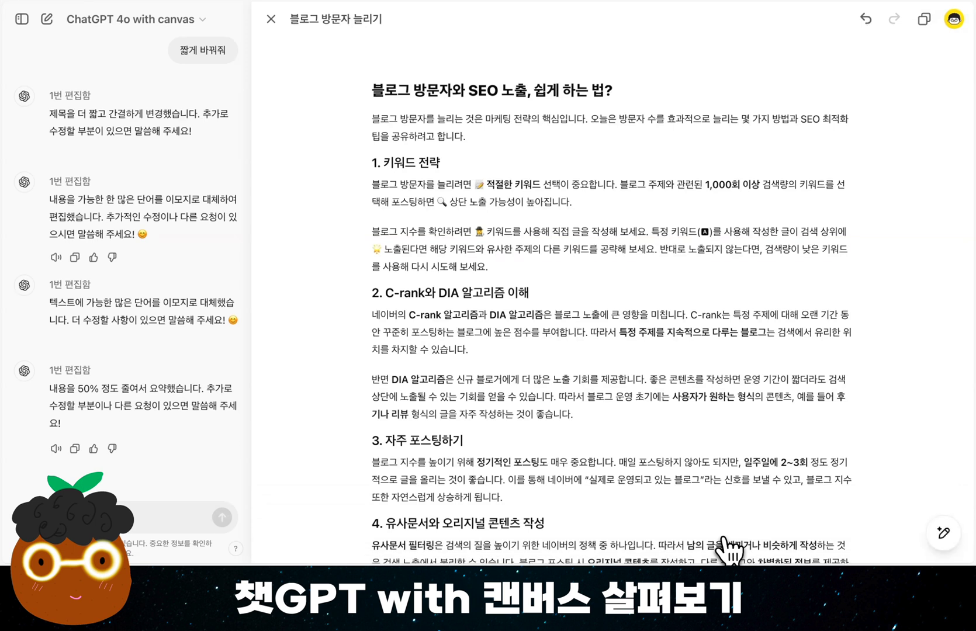
Adjust the length (길이 조절) of only the introductory paragraph under the title to "가장 길게"
mouse_move(948, 504)
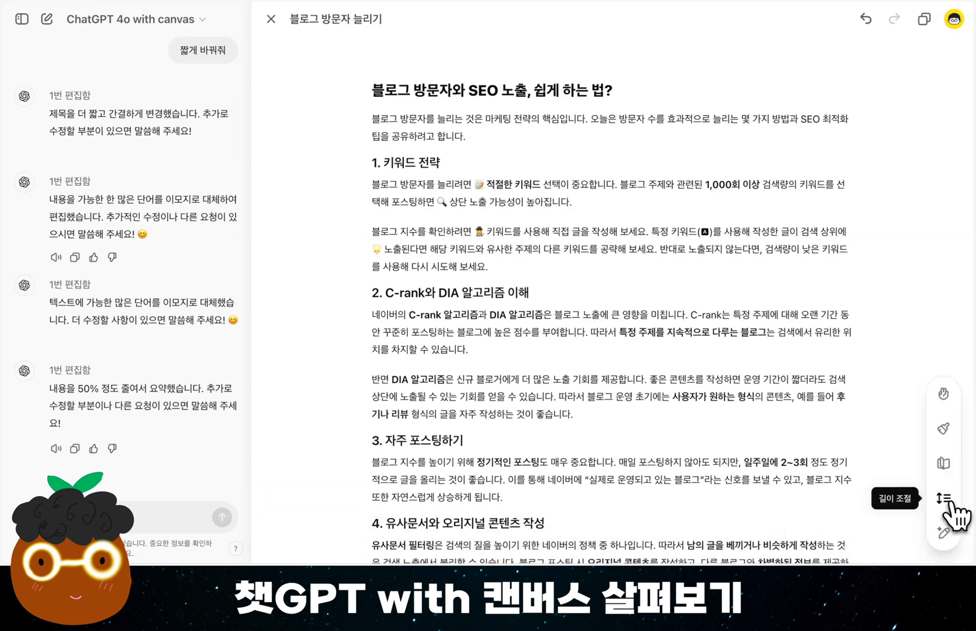
left_click_drag(466, 135, 371, 128)
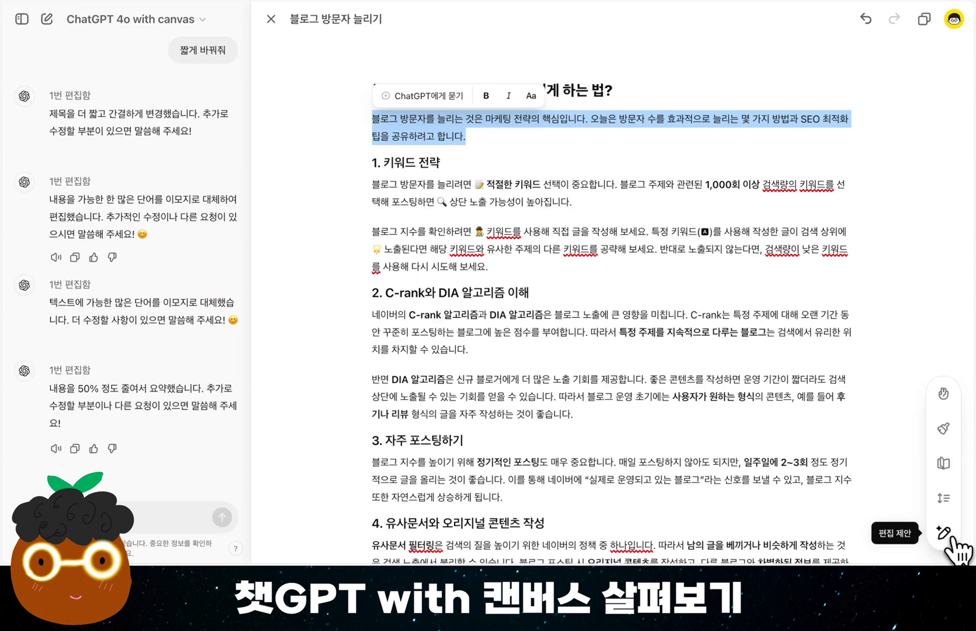
left_click(945, 501)
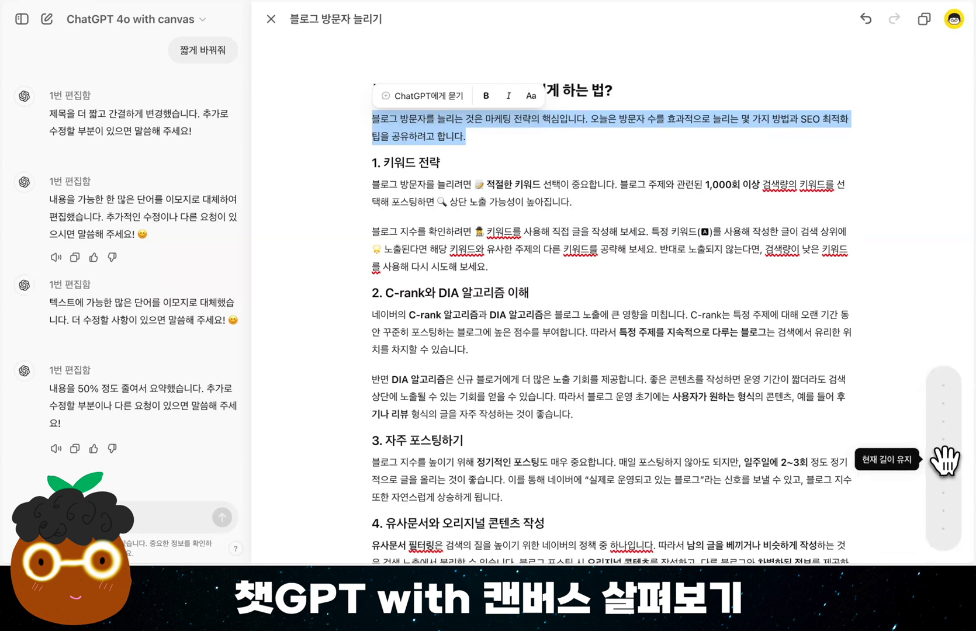
left_click_drag(942, 460, 948, 408)
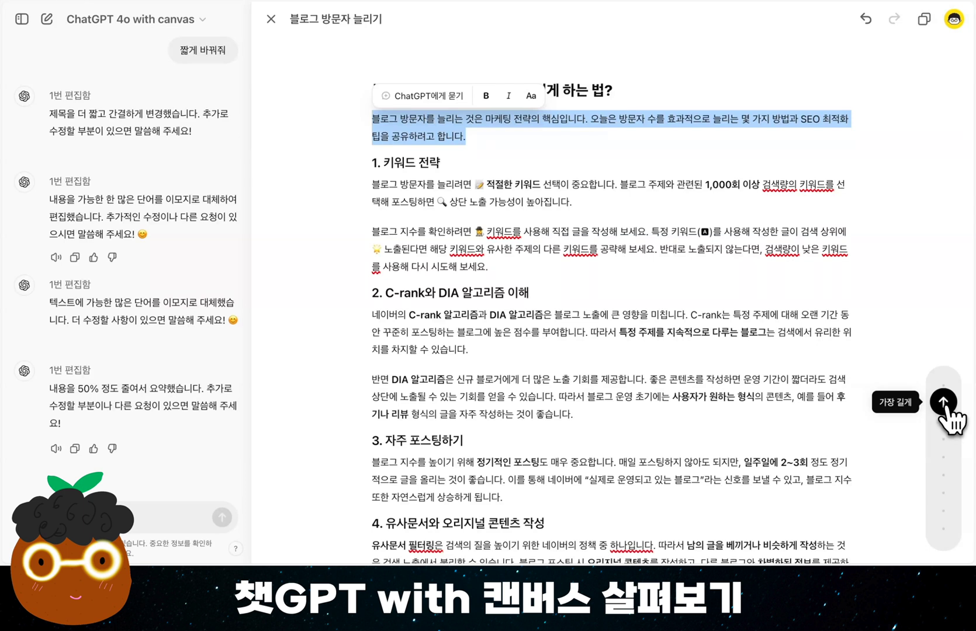
left_click(943, 404)
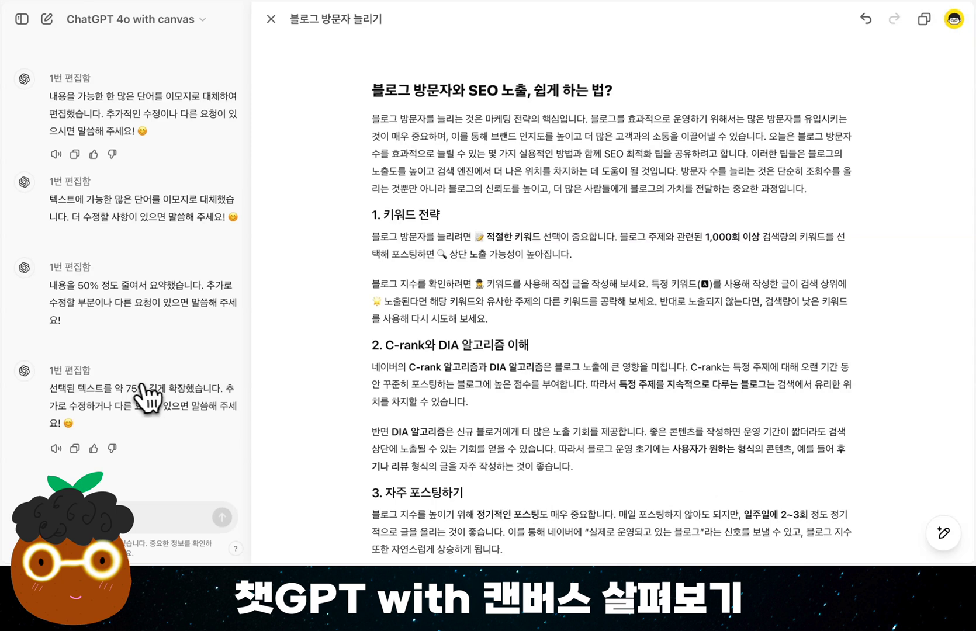
Review ChatGPT's chat replies about the shortening and lengthening edits and compare them with the earlier responses
left_click_drag(130, 388, 185, 387)
left_click_drag(77, 285, 197, 283)
left_click(196, 284)
scroll(155, 282, "up", 5)
scroll(155, 282, "down", 4)
scroll(154, 279, "down", 1)
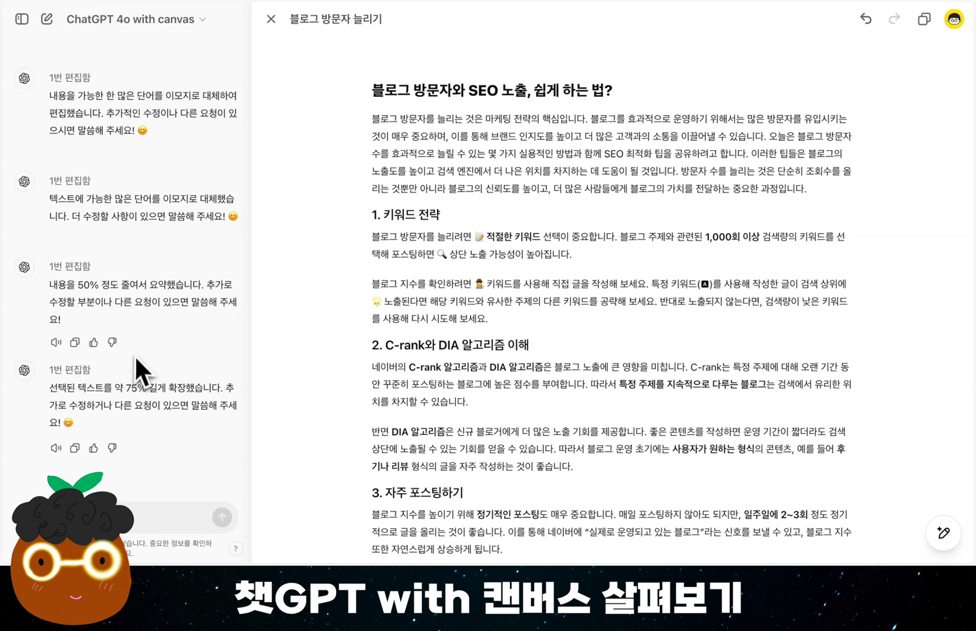
scroll(135, 351, "up", 4)
scroll(135, 352, "up", 7)
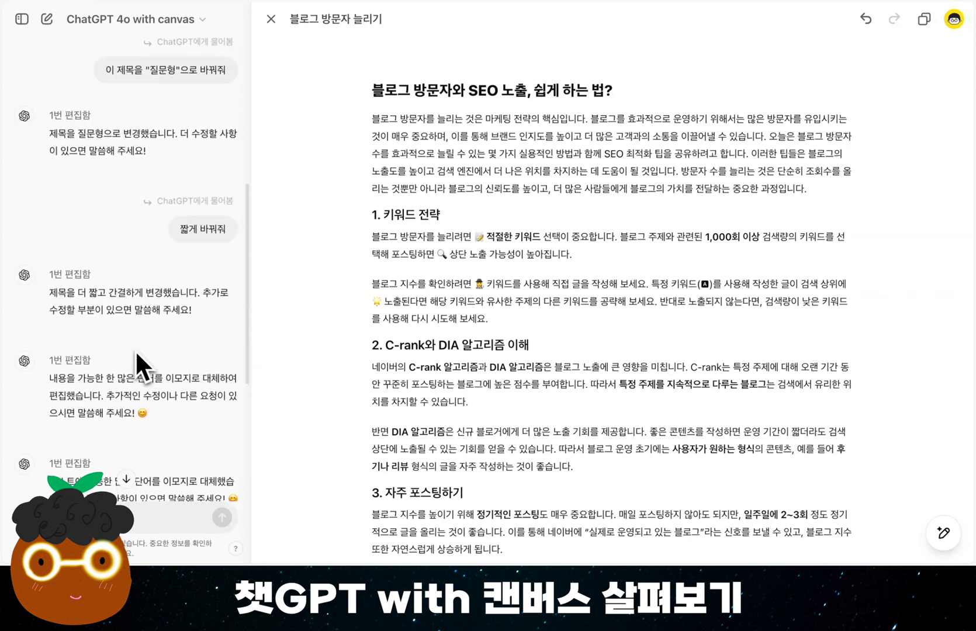
scroll(135, 350, "down", 10)
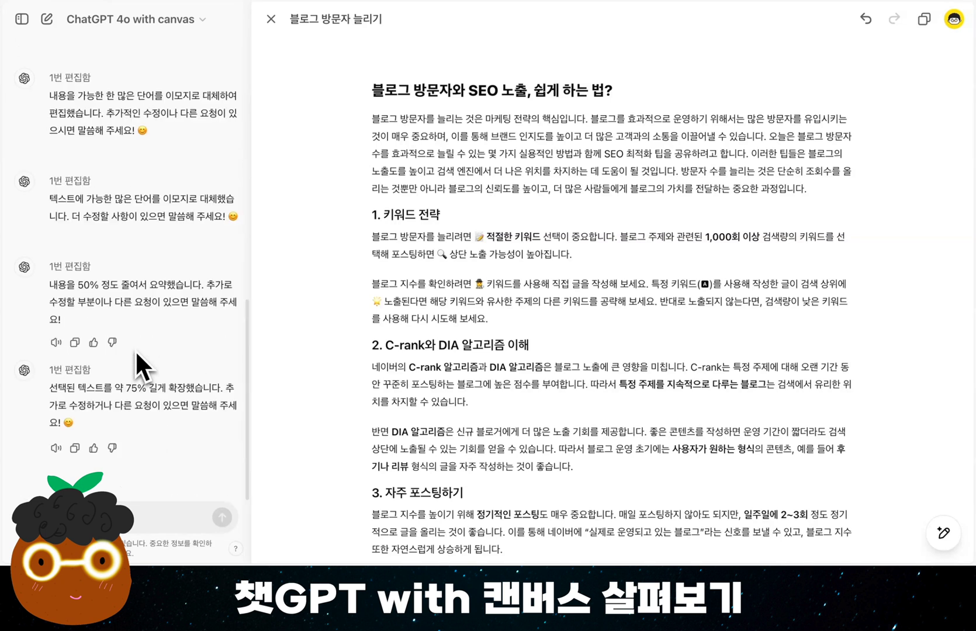
Change the reading level (독해 수준) of the whole document to "유치원생" and look through the rewritten text
left_click(302, 291)
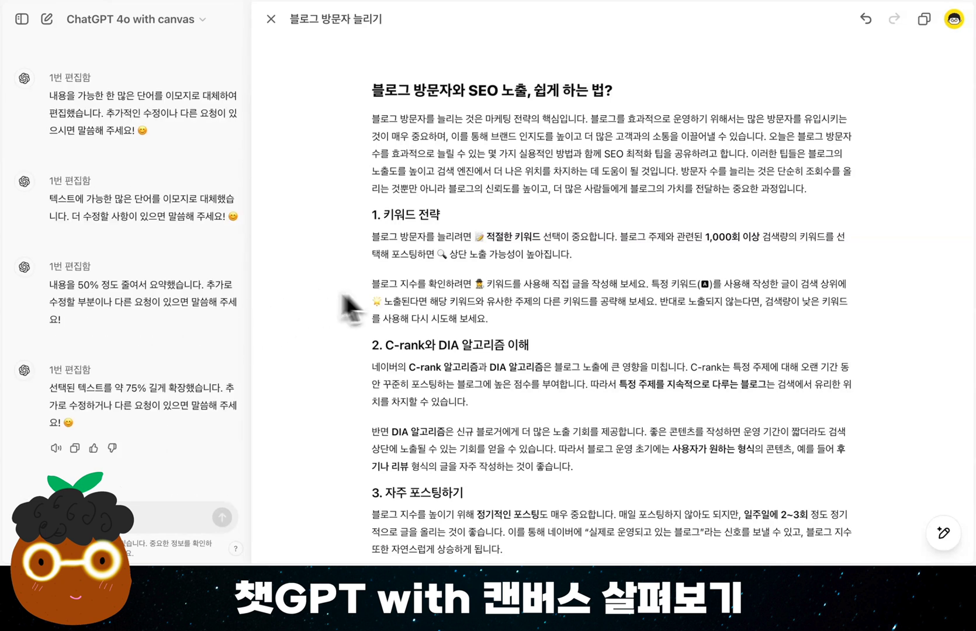
left_click(483, 345)
mouse_move(943, 533)
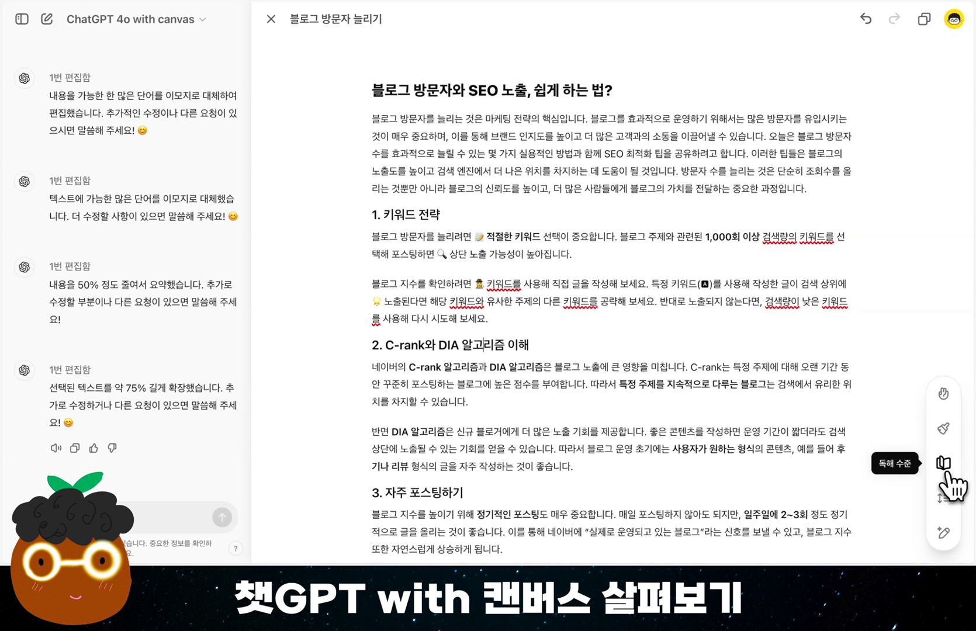
left_click(946, 470)
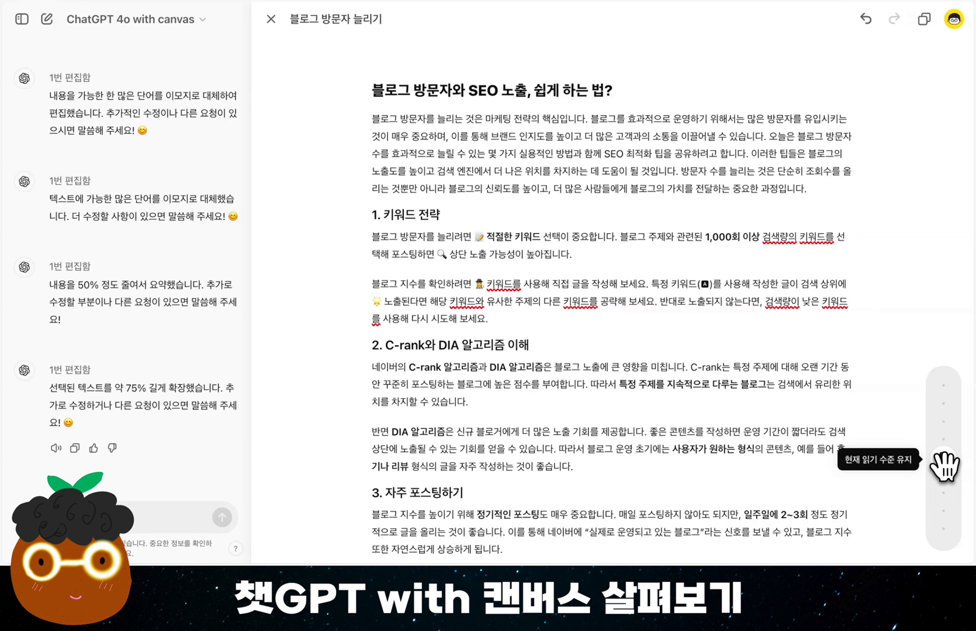
left_click_drag(944, 465, 944, 544)
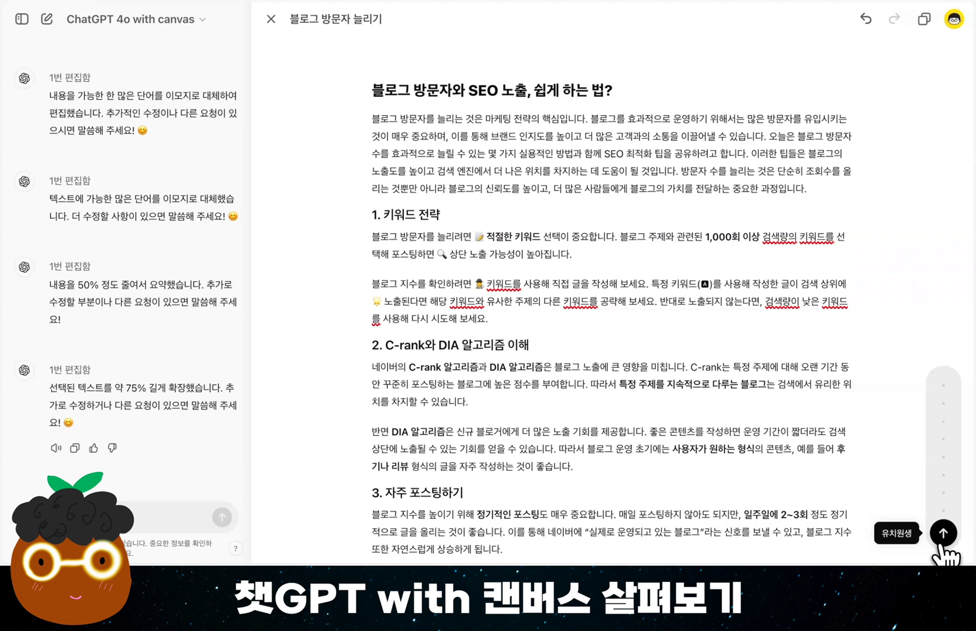
left_click(945, 542)
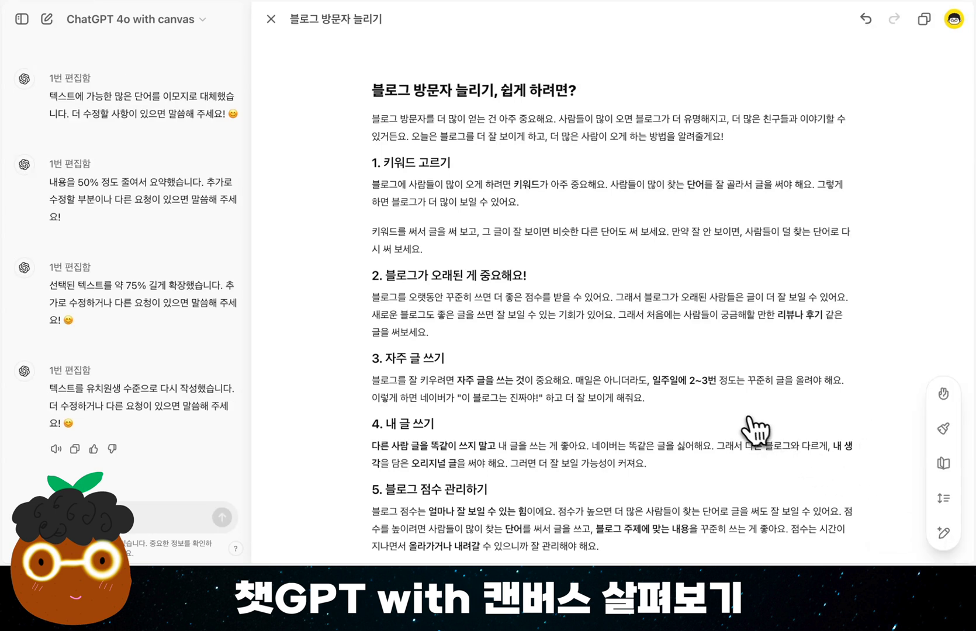
scroll(749, 431, "down", 3)
scroll(750, 431, "up", 2)
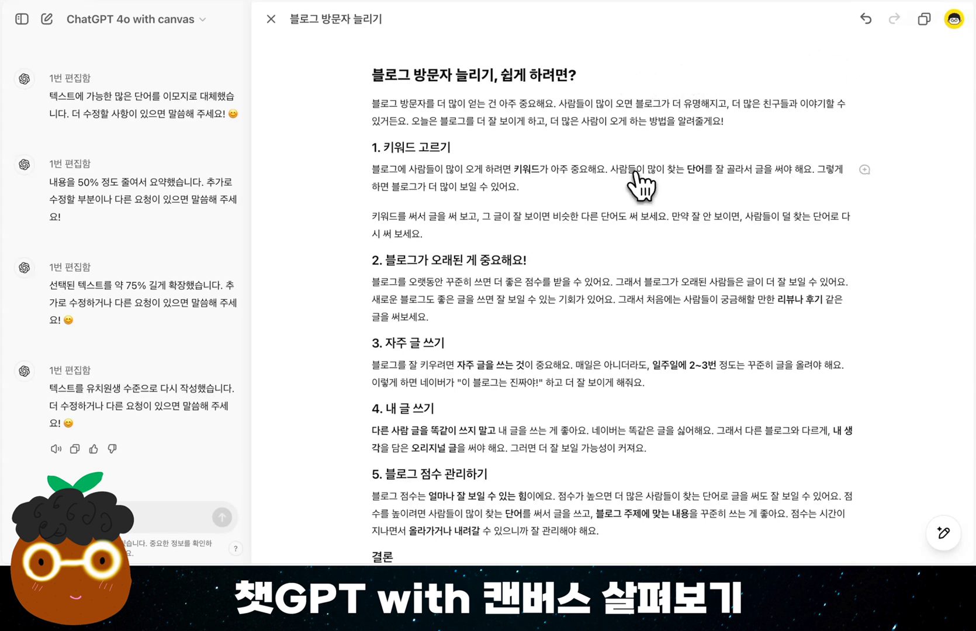
Go back one version in the document's history and restore the text from before the reading-level change
left_click(607, 267)
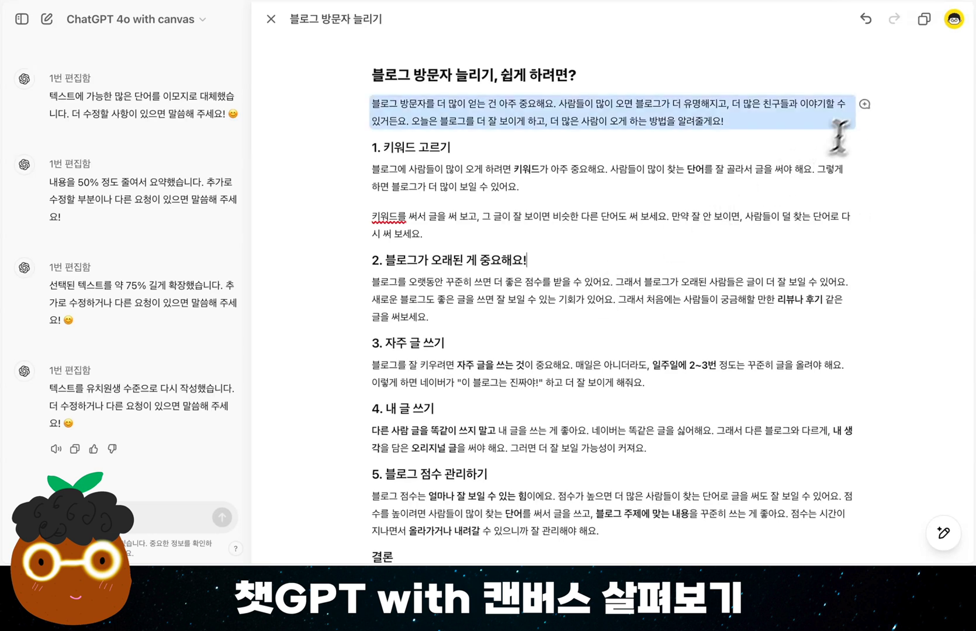
left_click(866, 19)
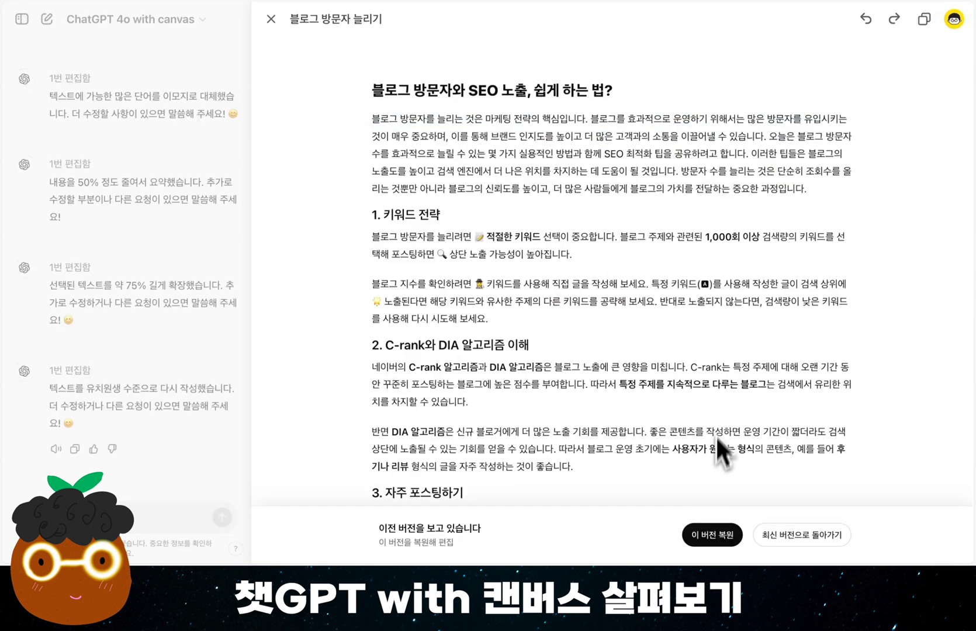
left_click(718, 541)
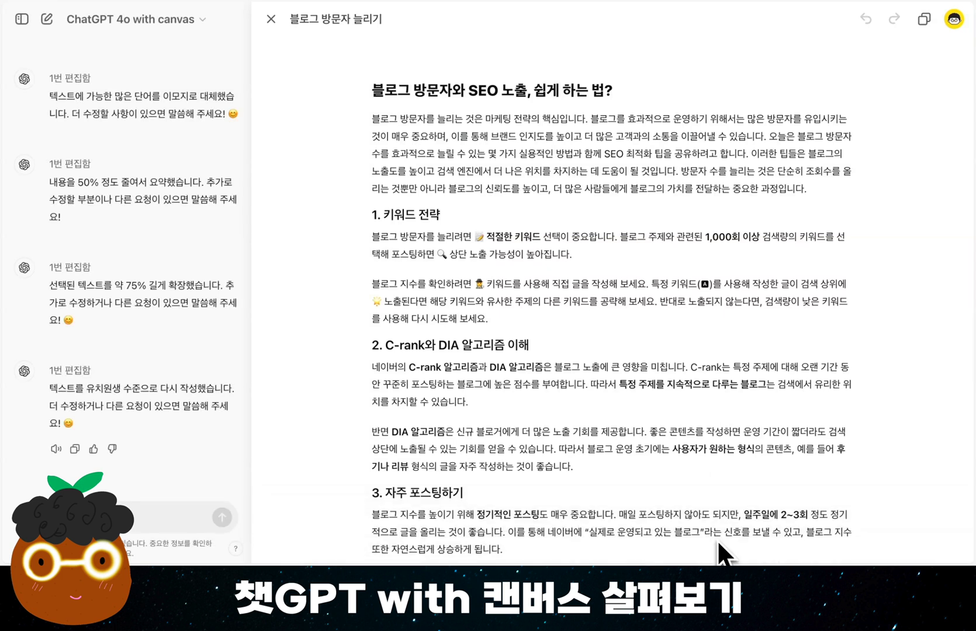
Request edit suggestions (편집 제안) for the whole document and look through the comments ChatGPT adds
mouse_move(944, 533)
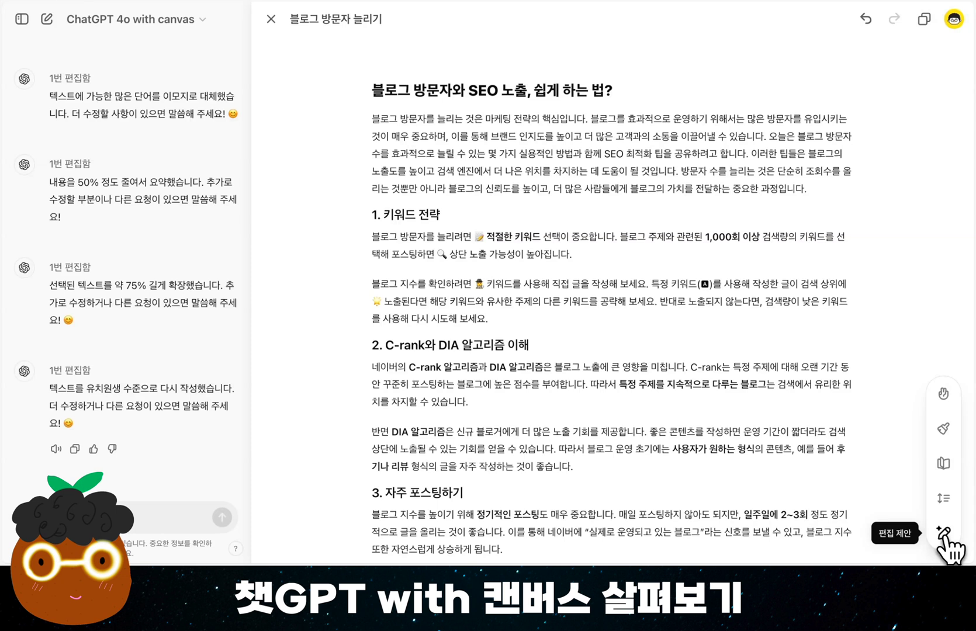
left_click(942, 535)
left_click(944, 533)
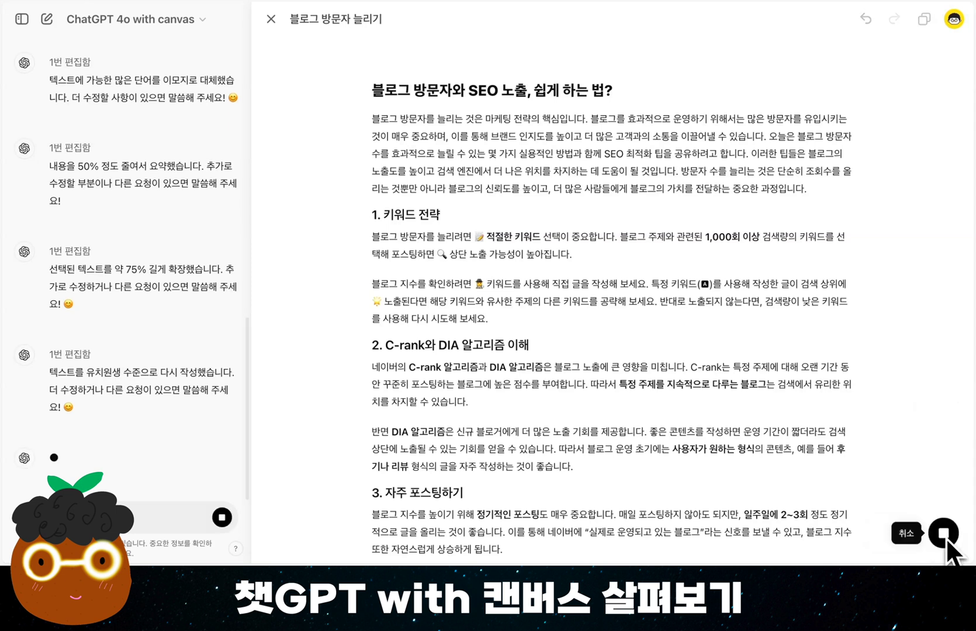
scroll(795, 299, "down", 3)
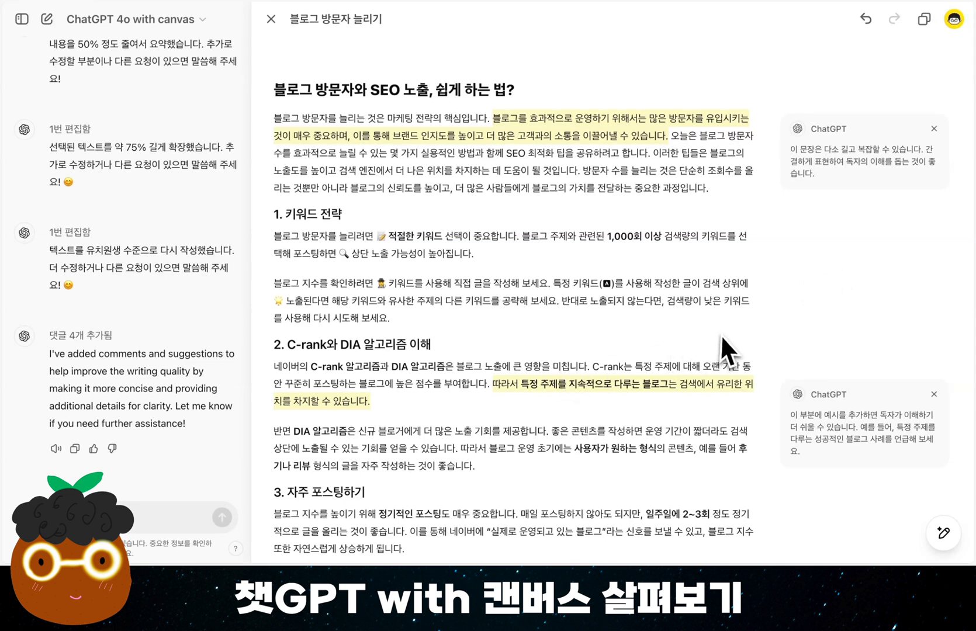
scroll(721, 334, "down", 2)
scroll(722, 333, "down", 5)
scroll(722, 333, "up", 8)
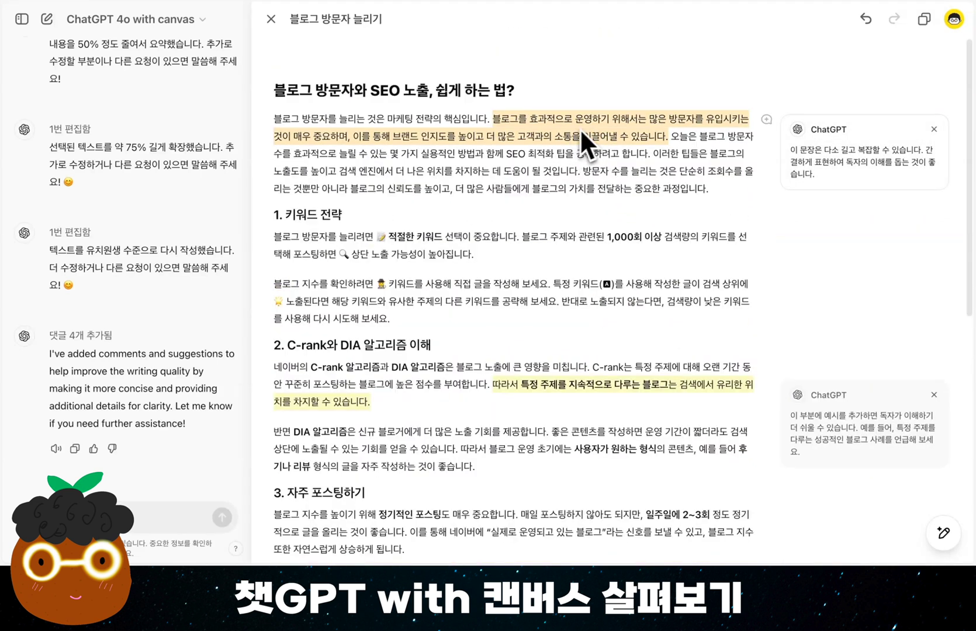
Apply (적용) ChatGPT's suggested comments on the introduction, section 2, section 5 and the conclusion one after another
mouse_move(795, 158)
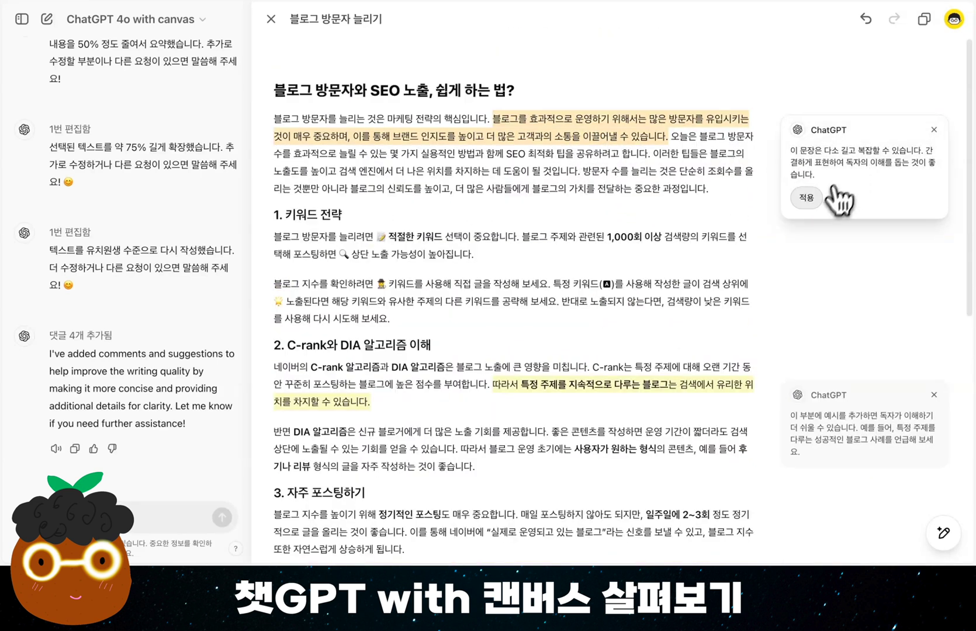
left_click(809, 197)
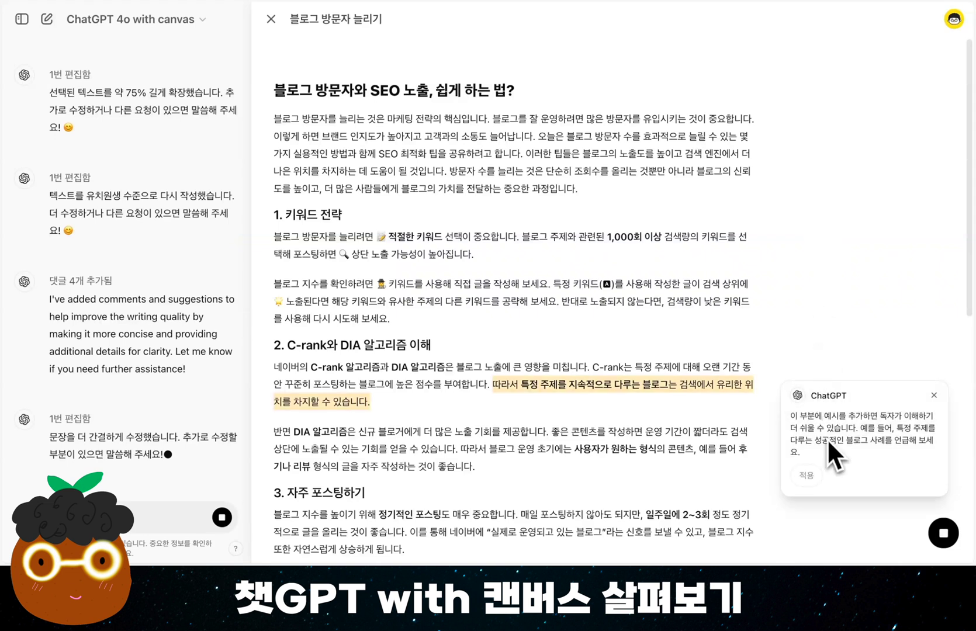
left_click(818, 489)
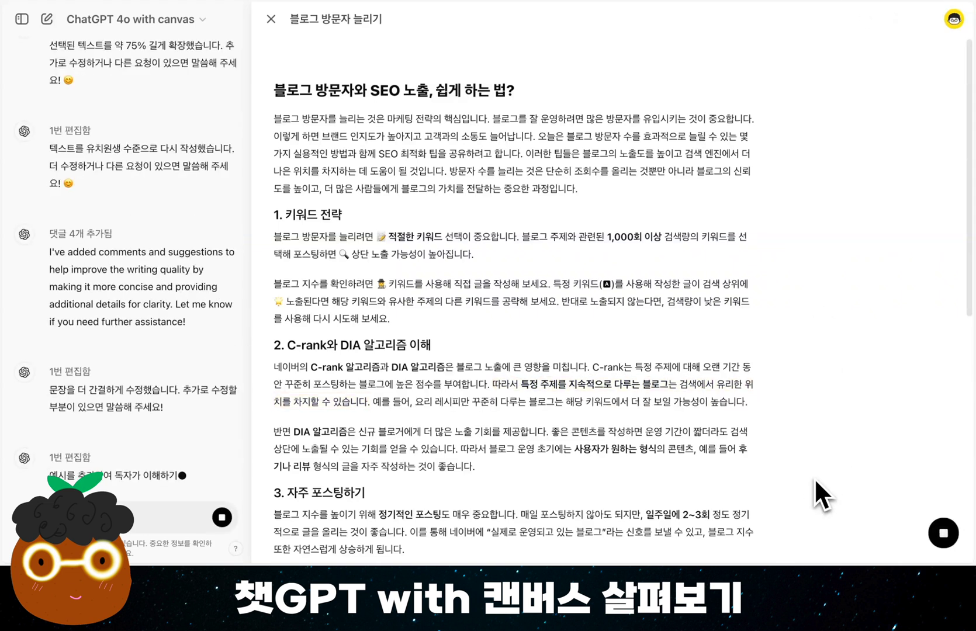
mouse_move(836, 360)
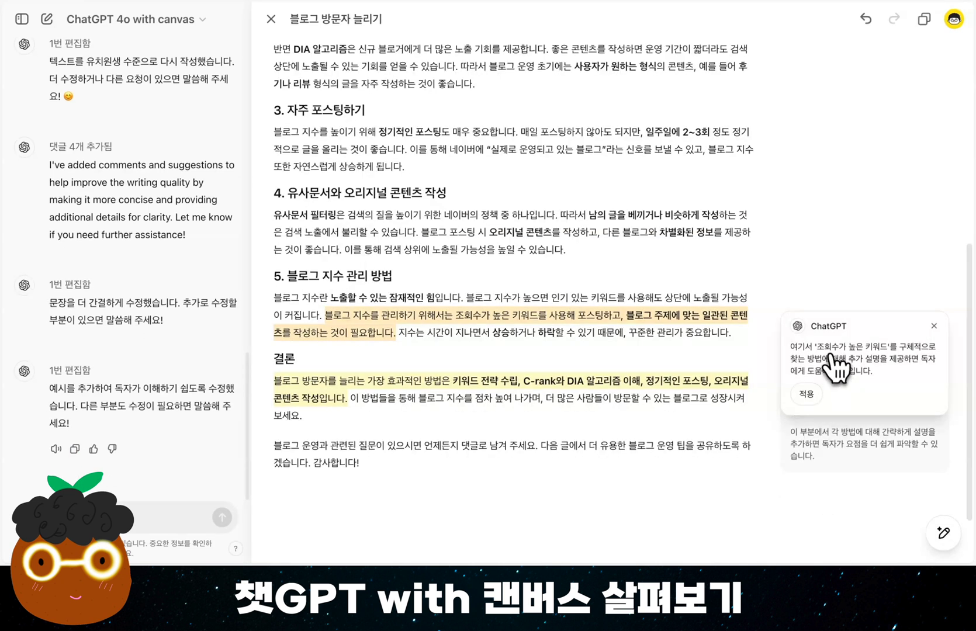
left_click(808, 395)
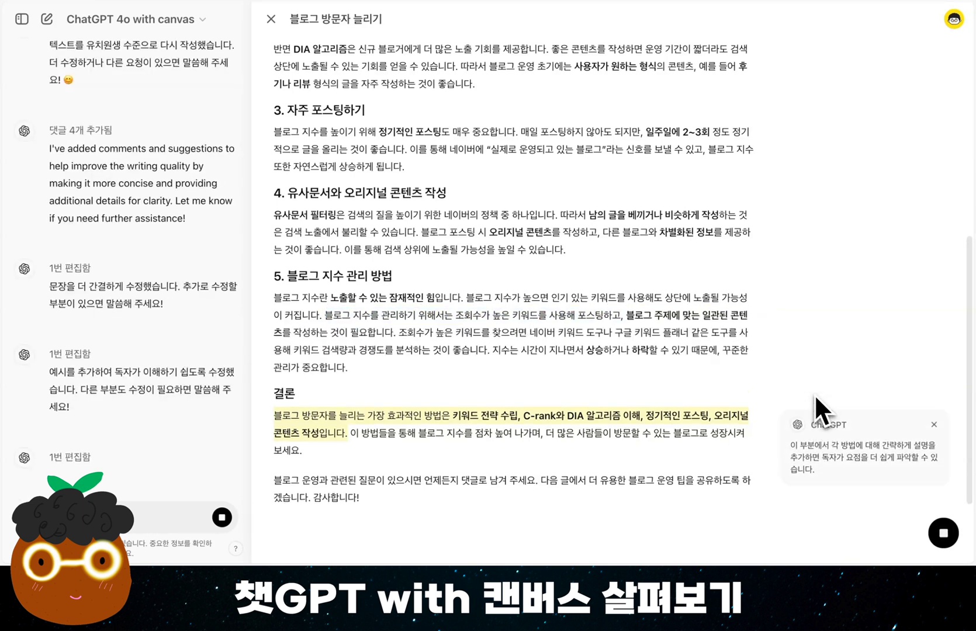
mouse_move(814, 455)
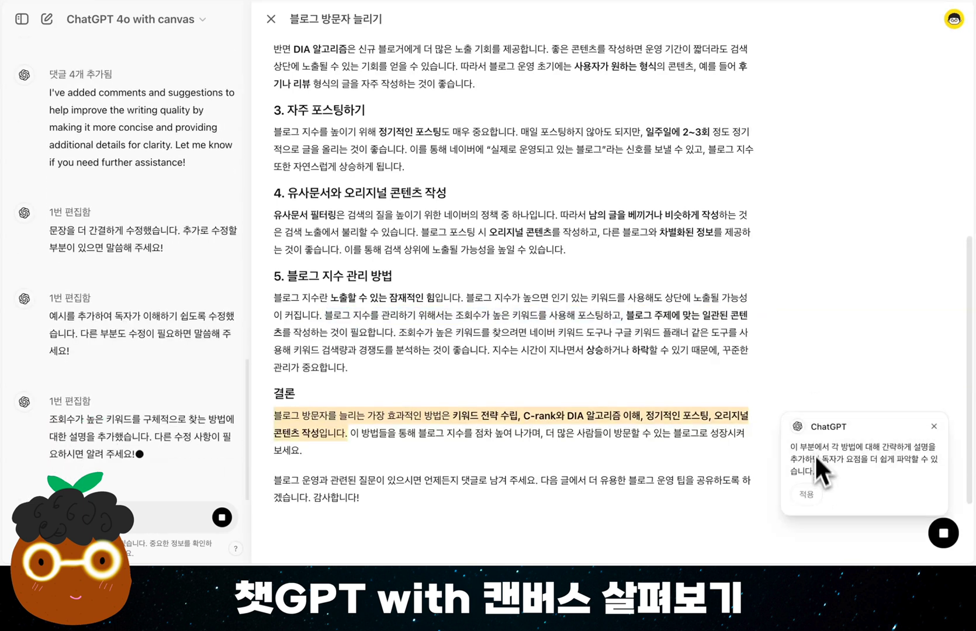
left_click(808, 494)
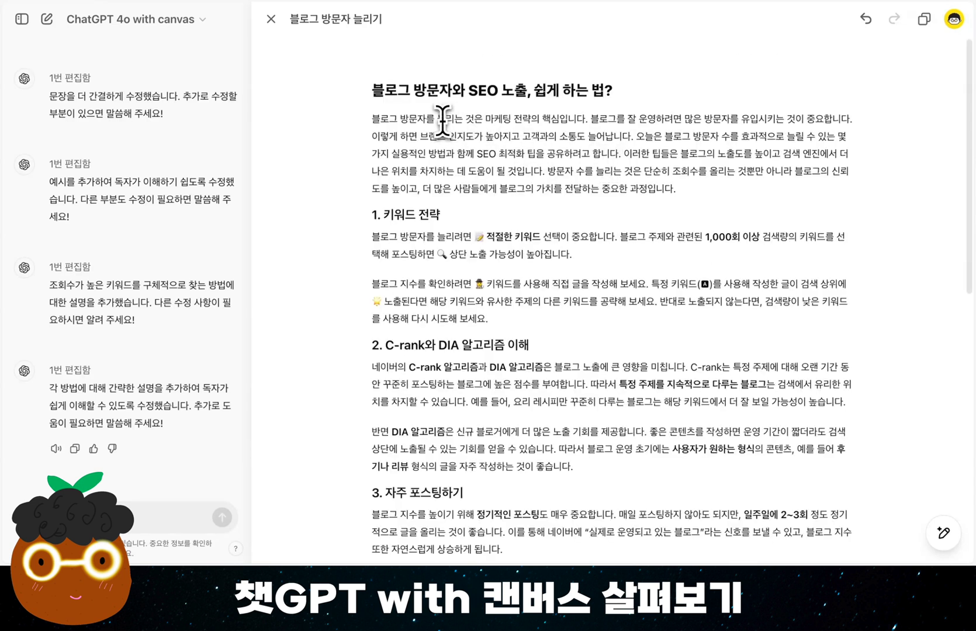
Insert the greeting "안녕하세요, 감자나라ai 입니다." as a separate paragraph directly above the introductory paragraph
left_click(374, 120)
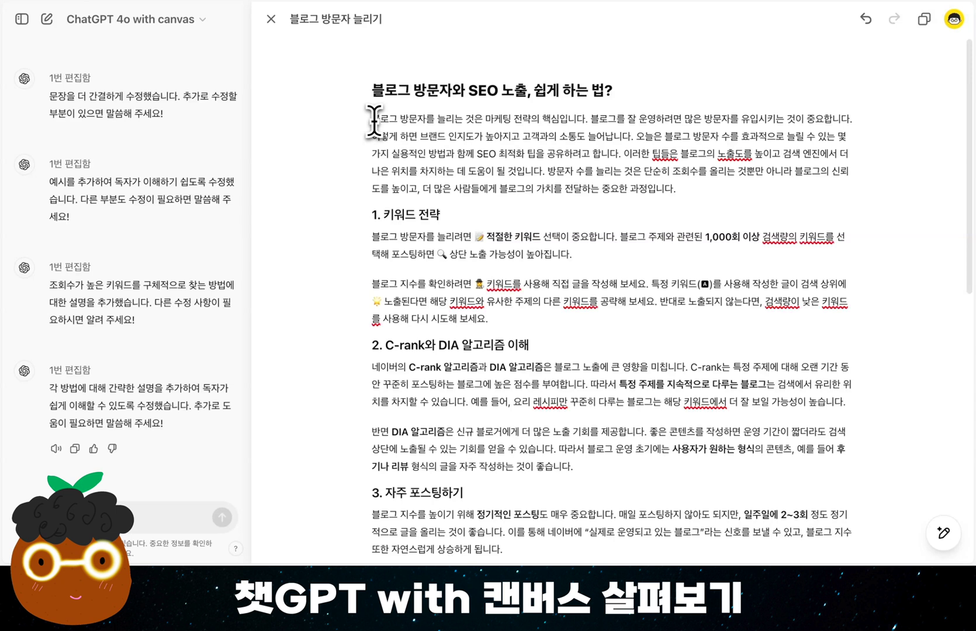
key("Return")
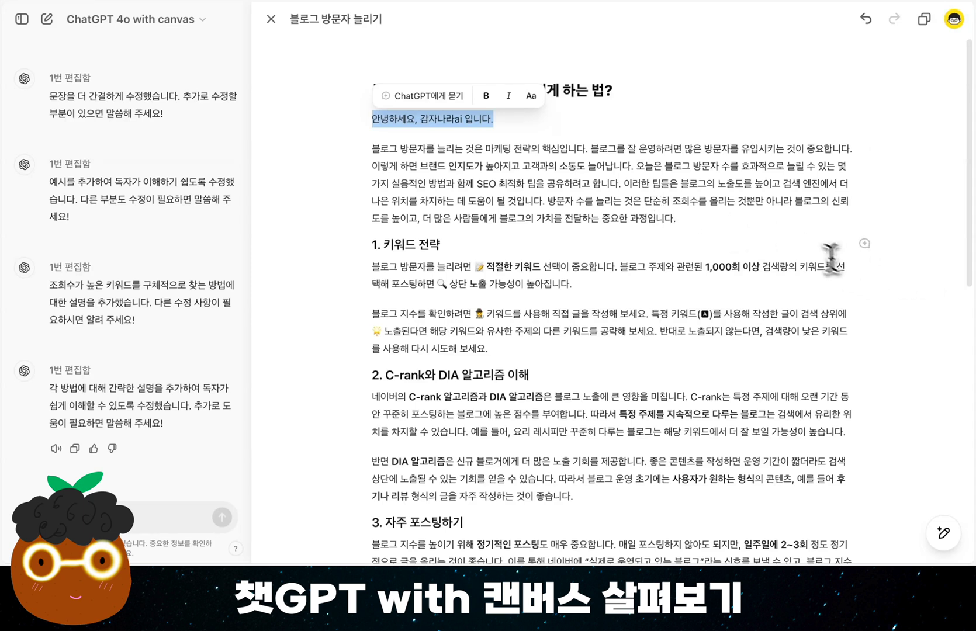
left_click(802, 241)
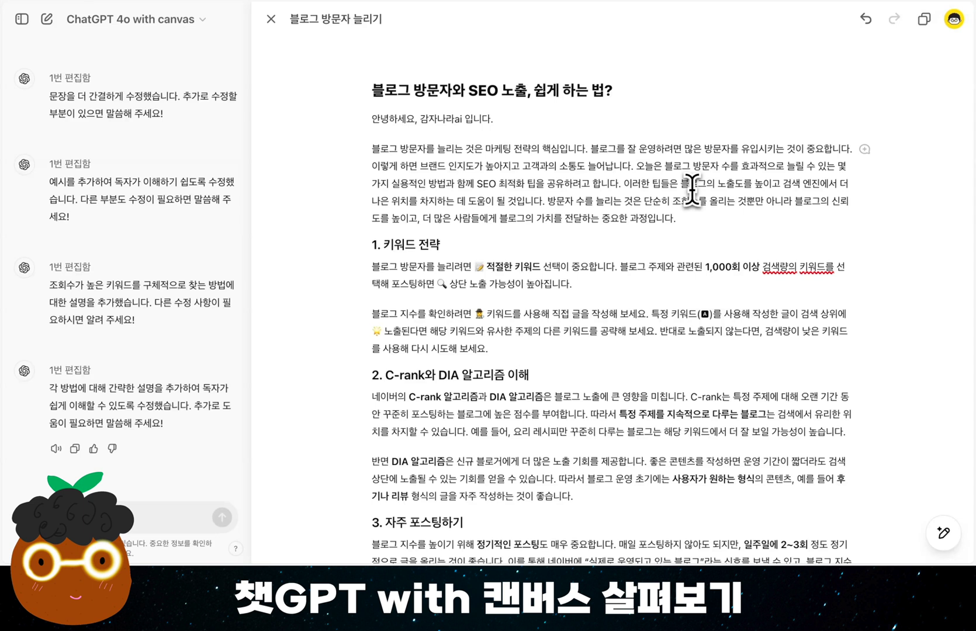
Run the final polish (마지막으로 다듬기) on the whole document and look through the polished text
mouse_move(950, 440)
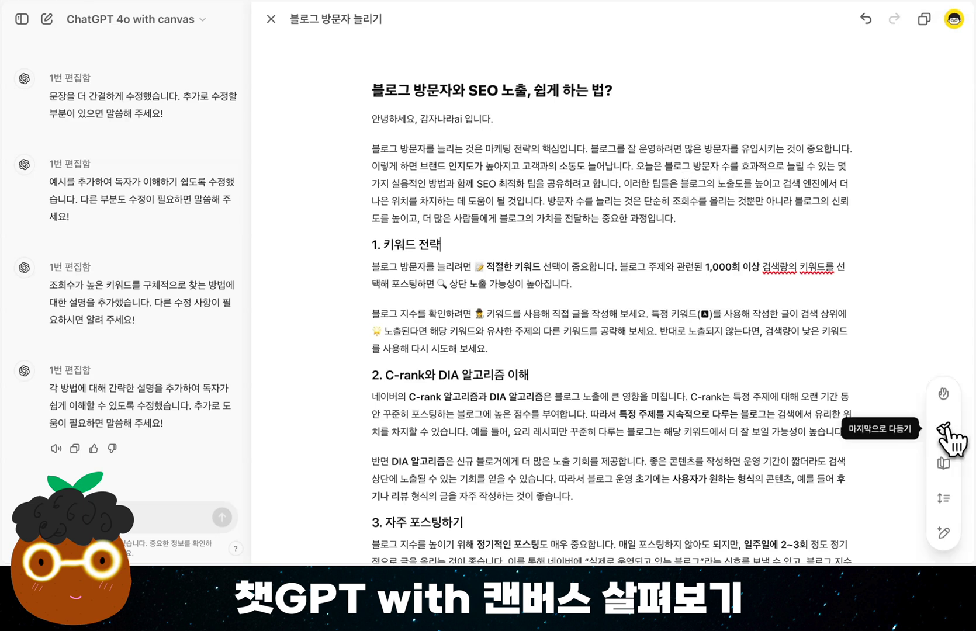
left_click(947, 428)
left_click(943, 430)
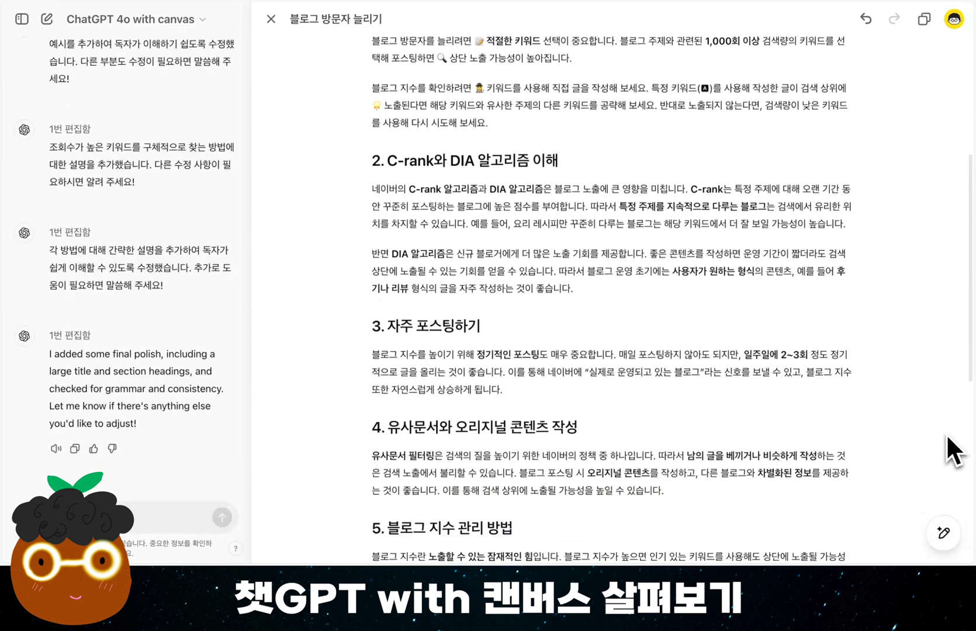
scroll(946, 434, "down", 5)
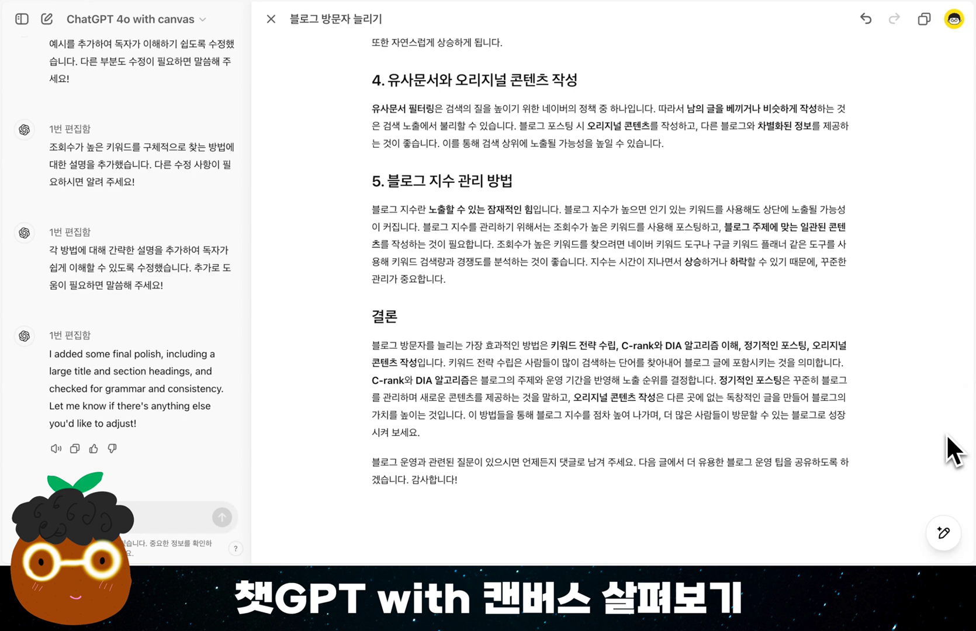
scroll(946, 433, "up", 5)
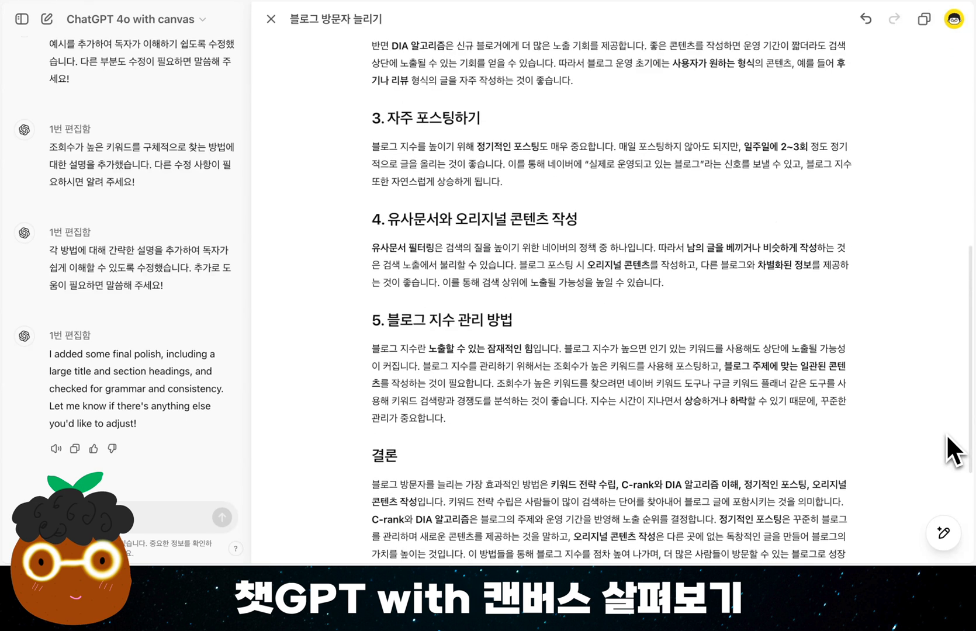
Ask ChatGPT to rewrite the introductory paragraph with "좀 재미있게 작성해줘." and look through the revised post
scroll(946, 433, "up", 7)
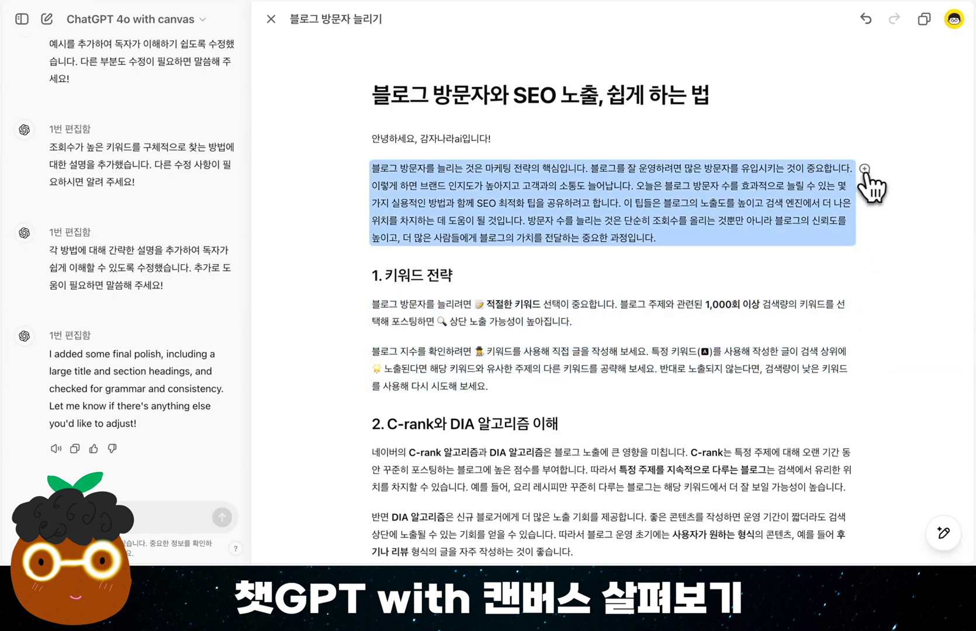
left_click(864, 169)
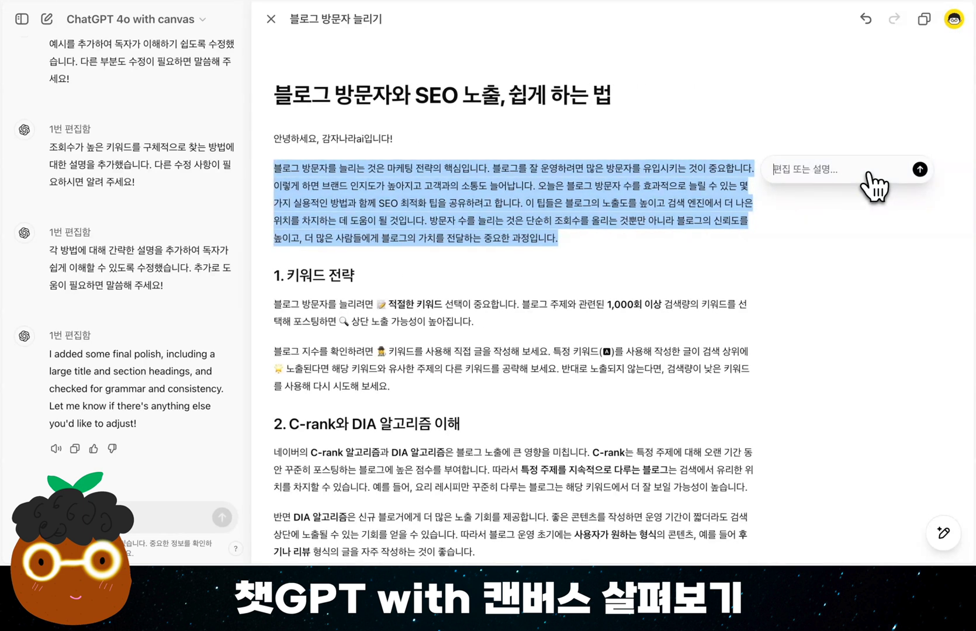
type("좀 재미있게 작성해줘.")
key("Return")
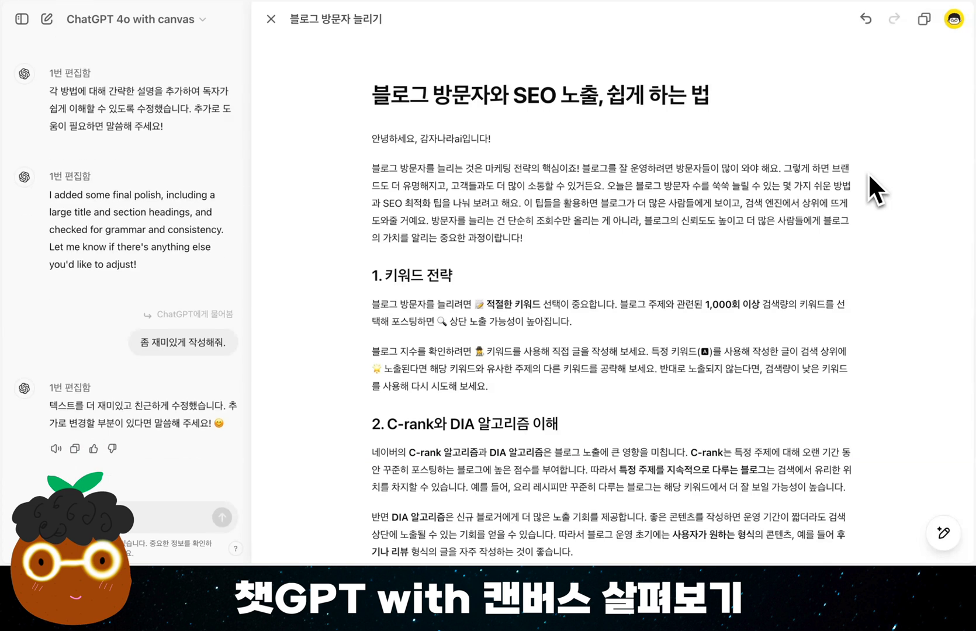
scroll(606, 280, "down", 9)
scroll(606, 280, "down", 3)
scroll(607, 281, "up", 12)
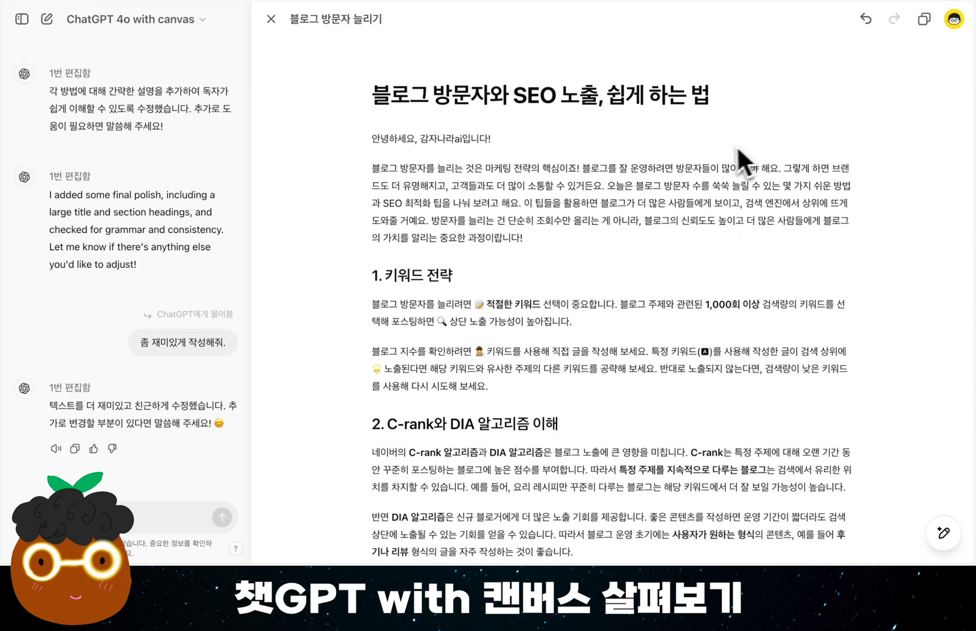
Copy the whole canvas document, paste it into the Word document 문서1 and check the Markdown symbols in its headings
left_click(924, 19)
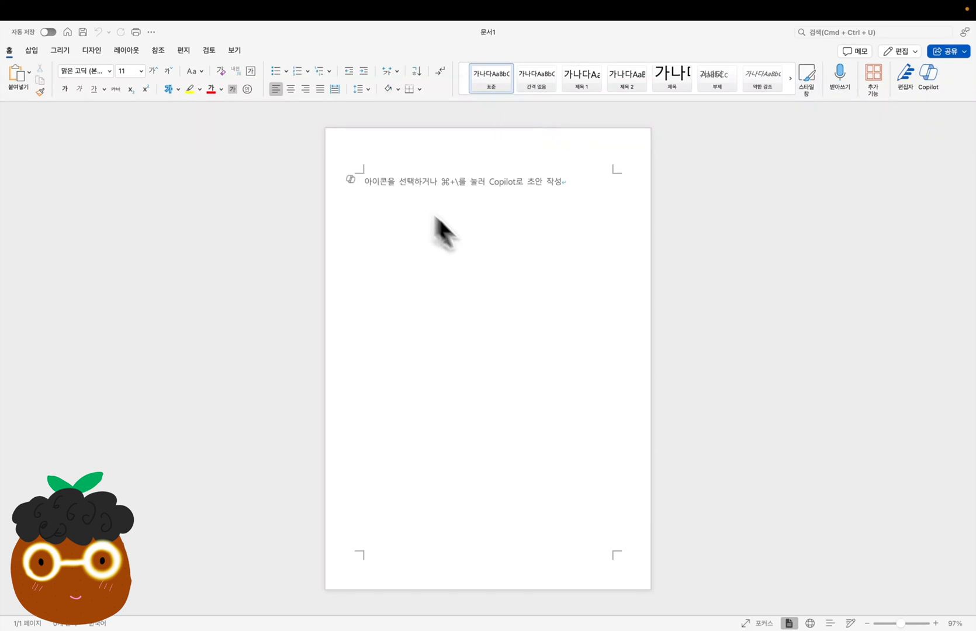
key("super+v")
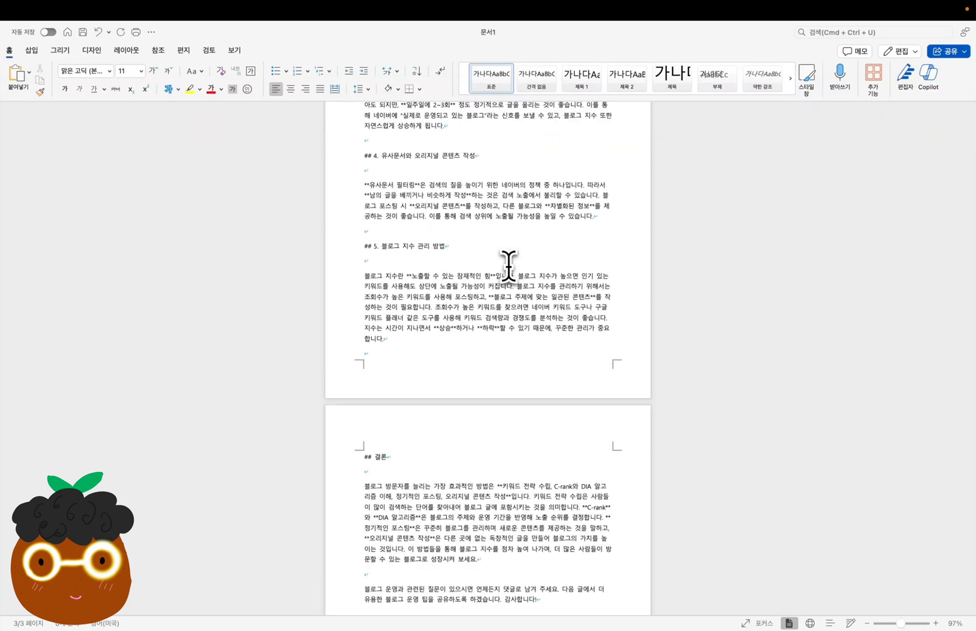
scroll(510, 266, "up", 15)
left_click_drag(369, 160, 360, 160)
left_click_drag(372, 317, 353, 316)
left_click(550, 369)
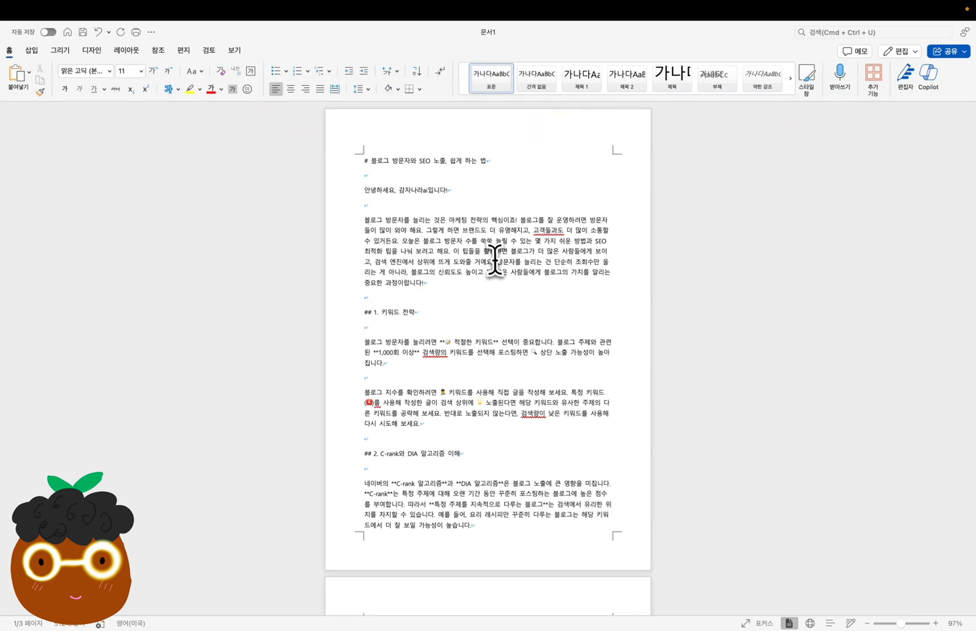
scroll(495, 260, "up", 5)
scroll(494, 260, "down", 5)
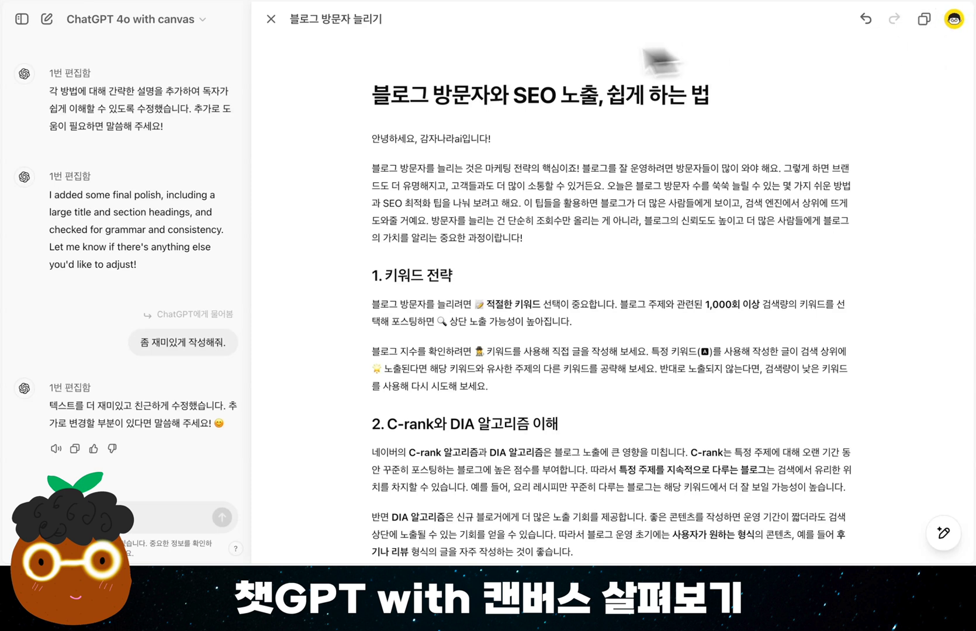
Select the canvas text from the title to the end and paste it with its formatting into the Word document
left_click_drag(374, 96, 427, 339)
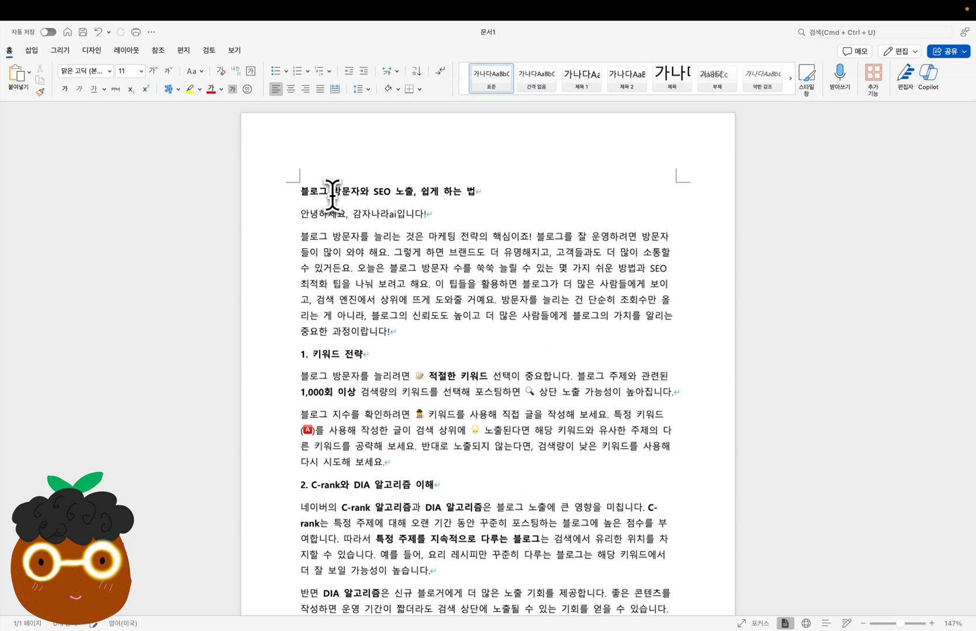
scroll(332, 195, "down", 15)
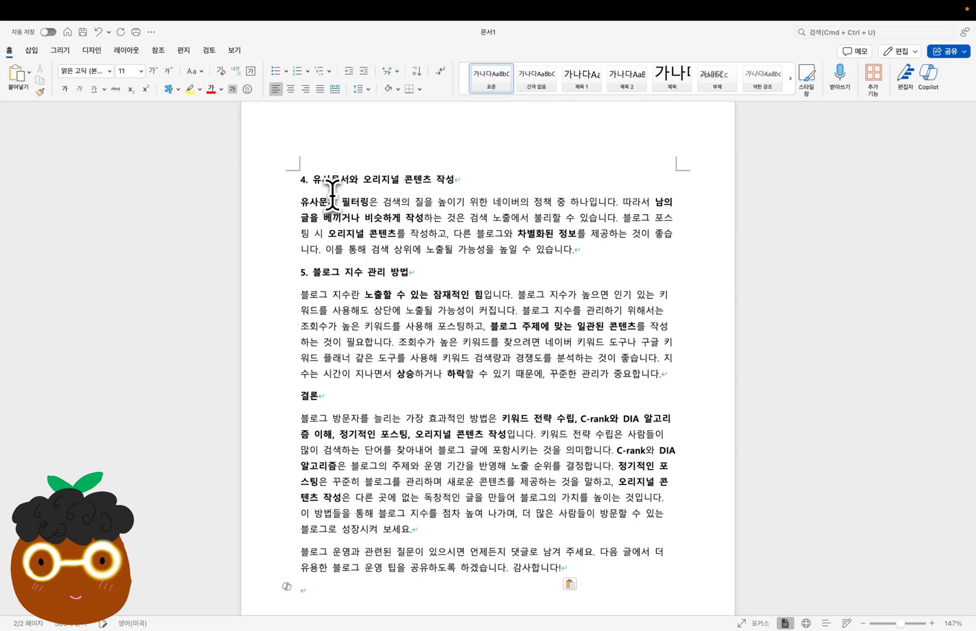
scroll(332, 194, "up", 15)
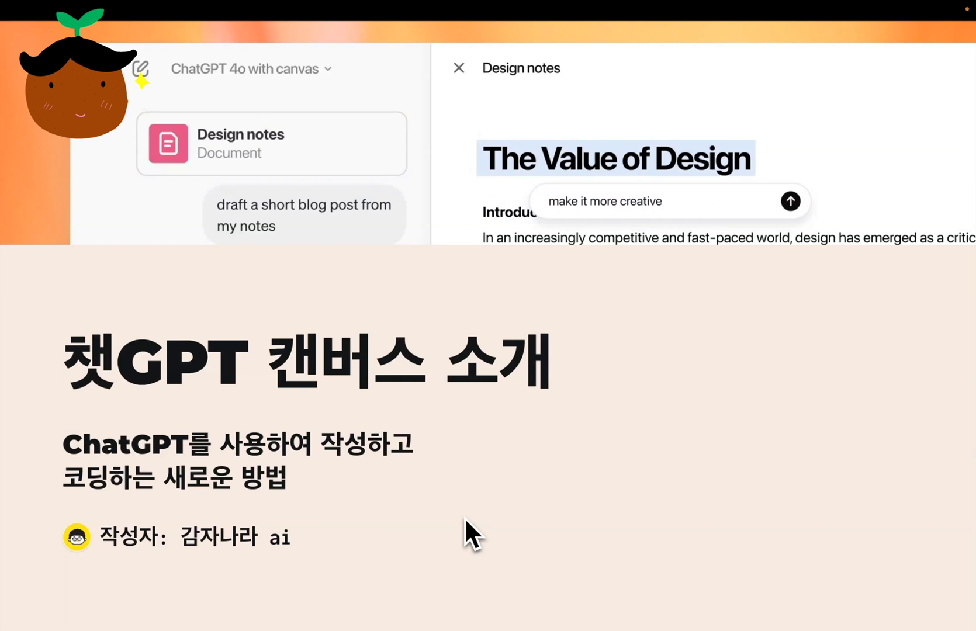
key("Right")
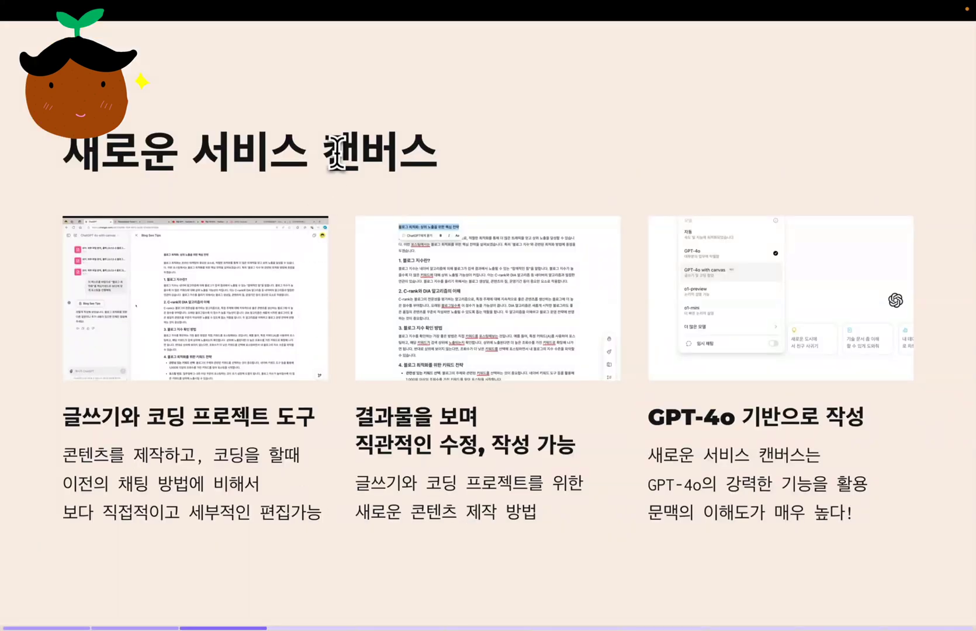
left_click_drag(337, 153, 465, 153)
left_click_drag(63, 416, 308, 420)
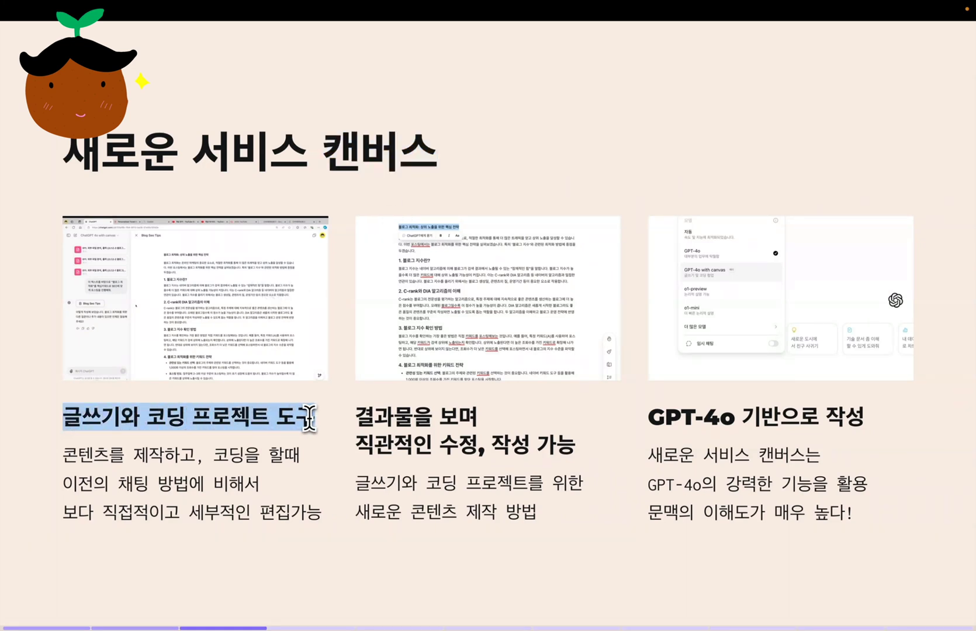
left_click_drag(65, 450, 317, 515)
left_click(330, 526)
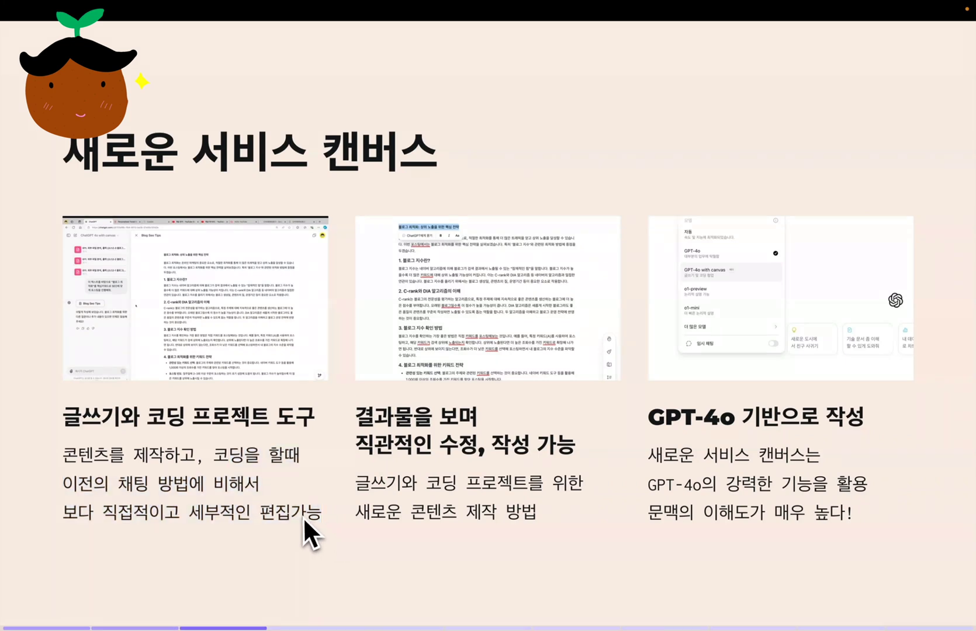
left_click_drag(362, 422, 521, 429)
left_click_drag(370, 448, 584, 454)
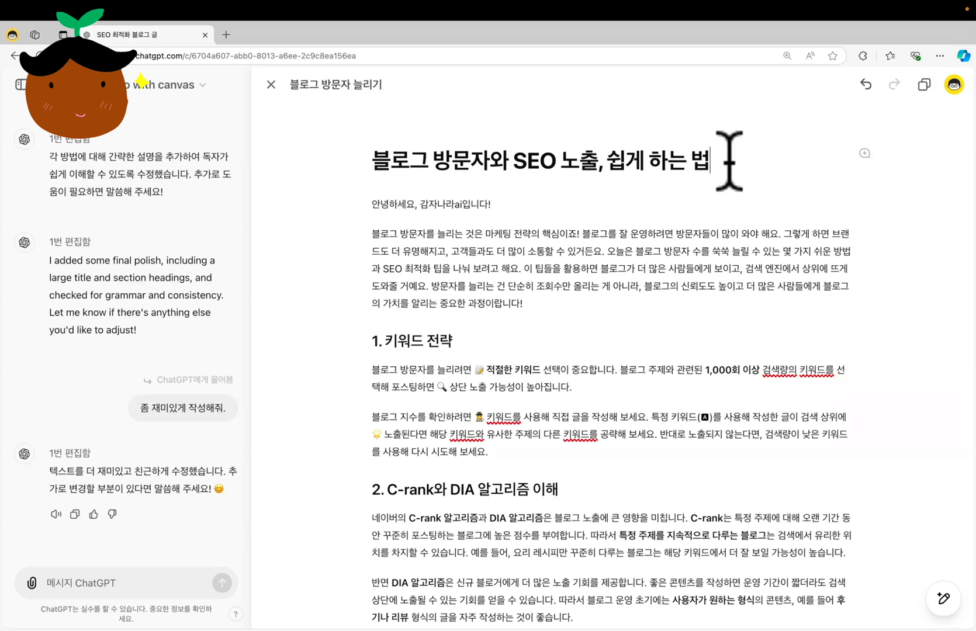
Replace the ending of the canvas post's title so it reads "블로그 방문자와 SEO 노출 재미있게 하는 방법"
key("shift+Left")
key("shift+Left")
key("shift+Left")
key("shift+Left")
key("shift+Left")
key("shift+Left")
key("shift+Left")
key("shift+Left")
key("shift+Left")
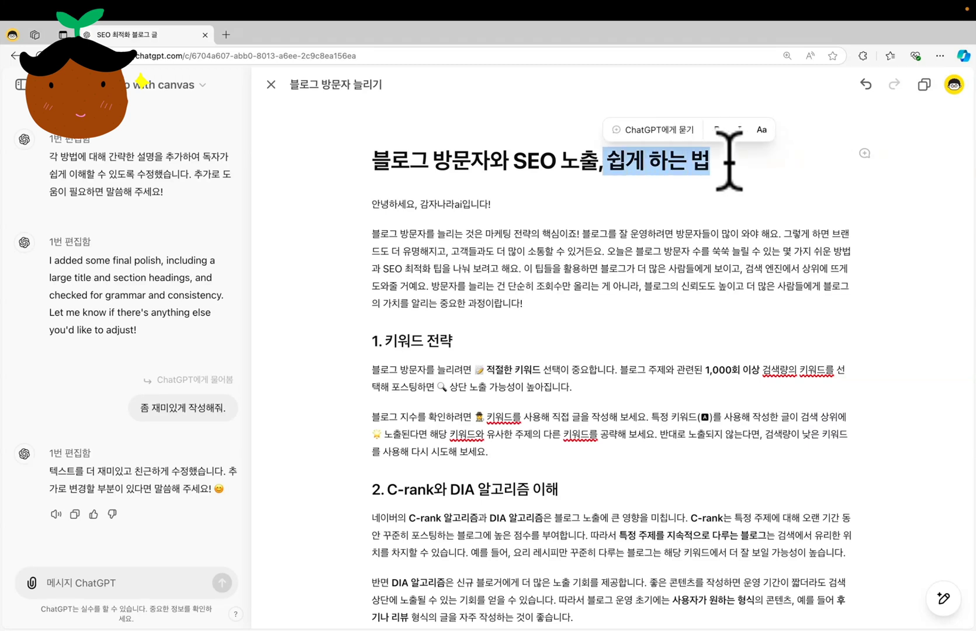
key("BackSpace")
type("재미있게 하는 방법")
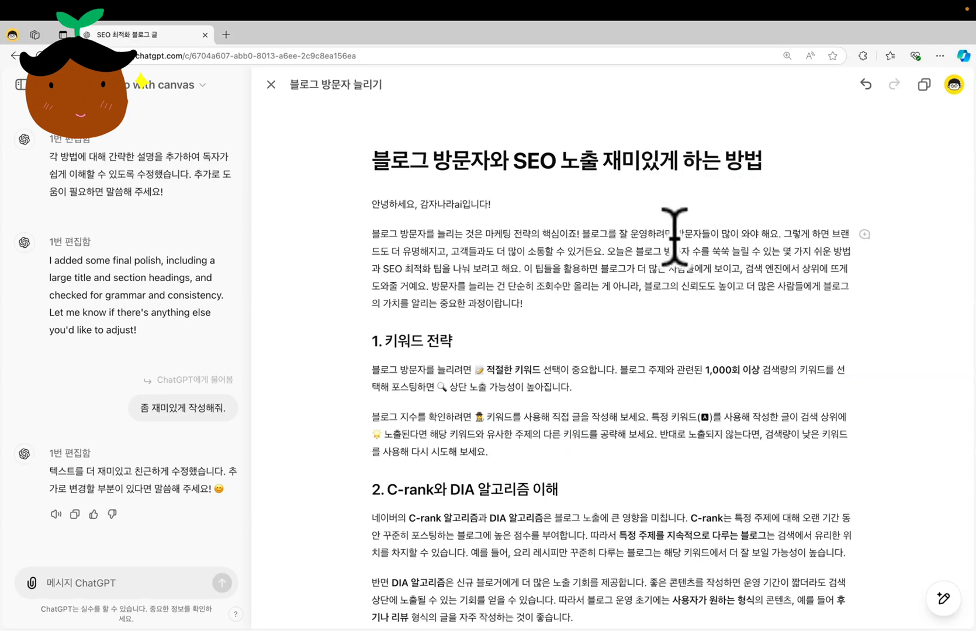
Ask ChatGPT to edit the post's title with the request "이모지 많이 추가"
left_click_drag(371, 160, 780, 161)
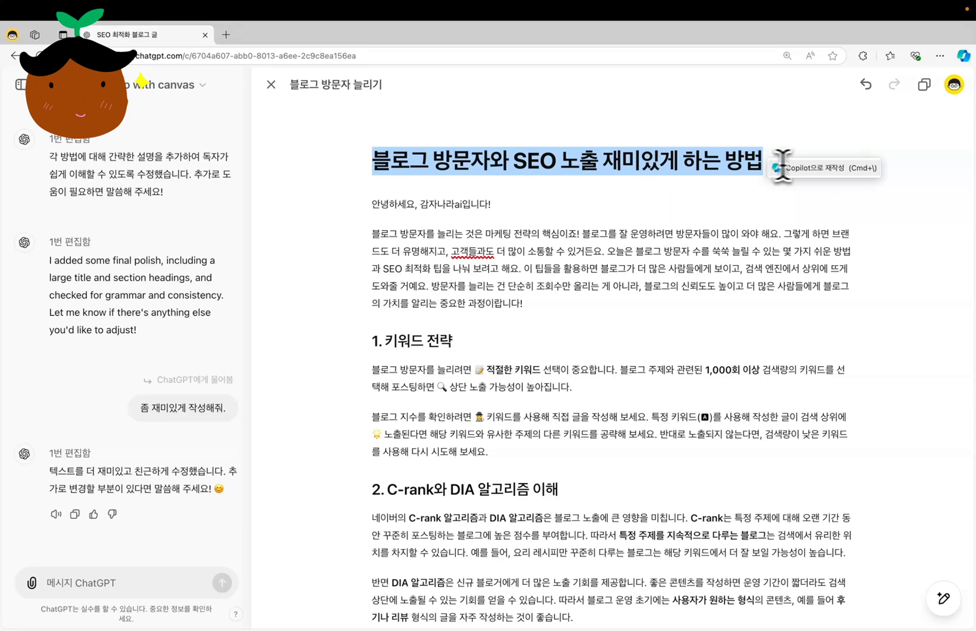
left_click(628, 201)
type("이모지 많이 추개")
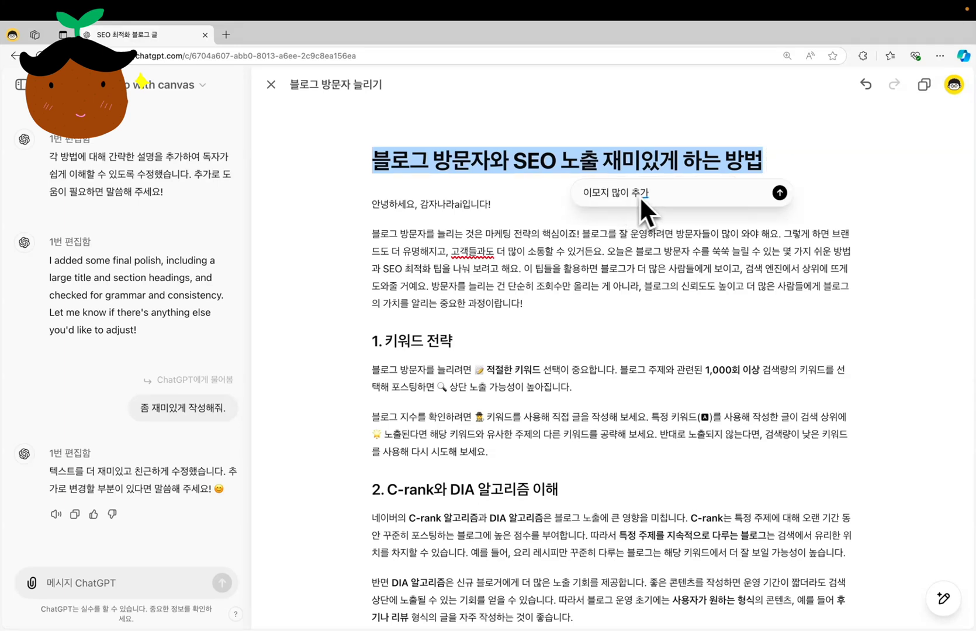
left_click(779, 194)
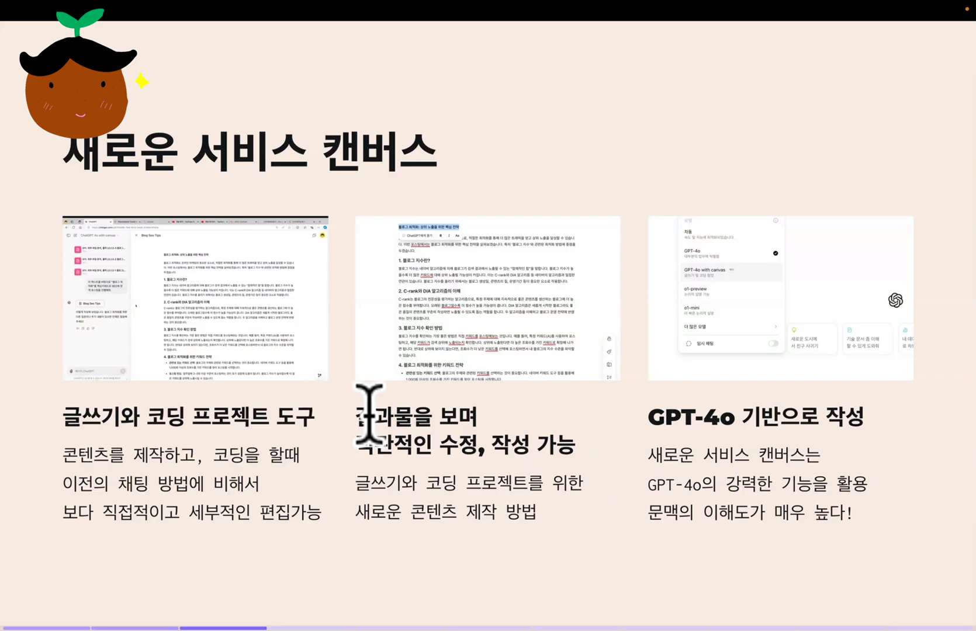
left_click_drag(358, 416, 571, 450)
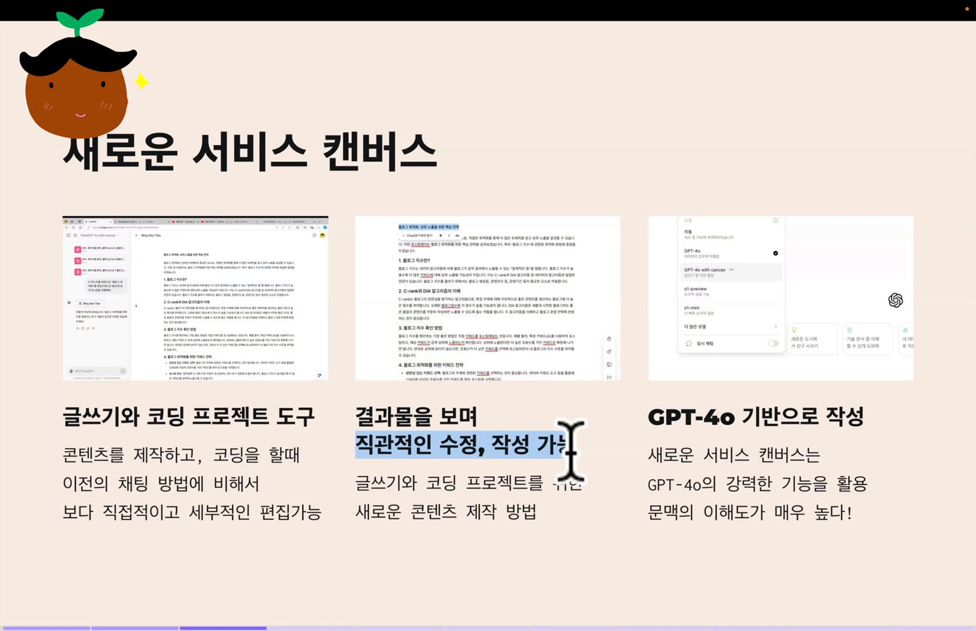
left_click_drag(647, 416, 730, 420)
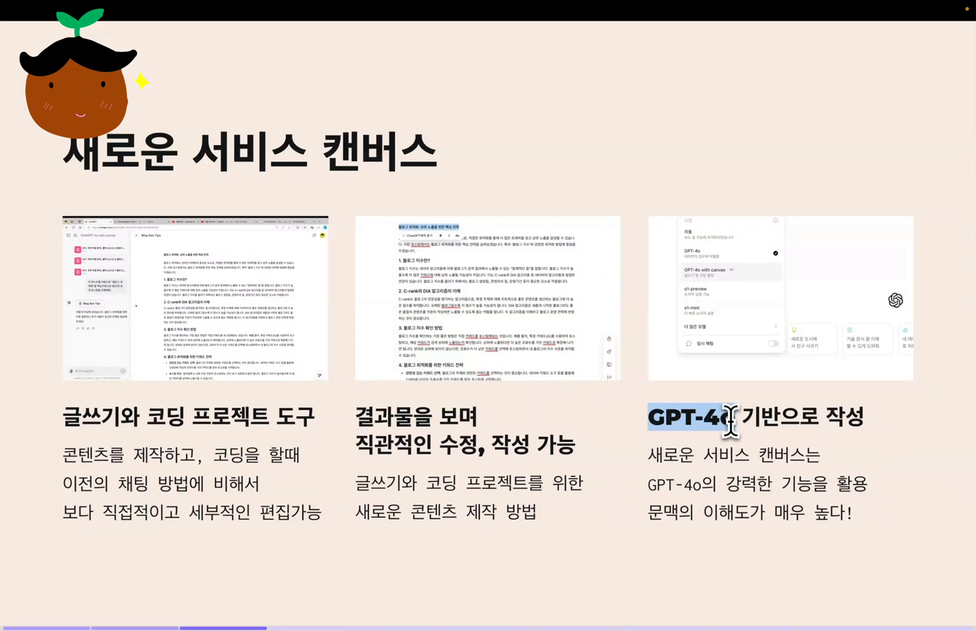
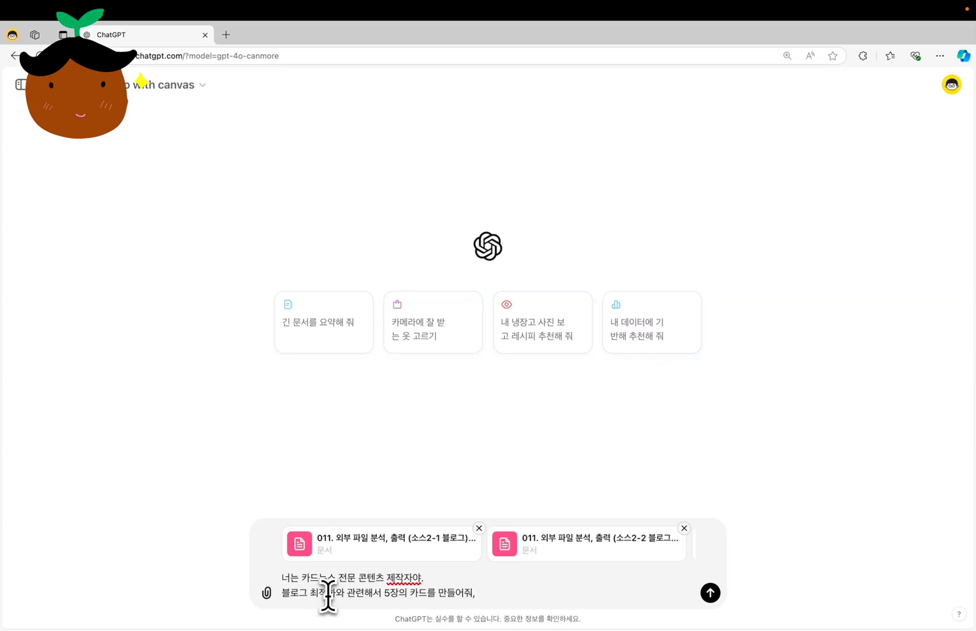
Submit the prompt for five card-news cards on blog optimisation, and follow up with "캔버스에서 작업하고 싶어."
key("Return")
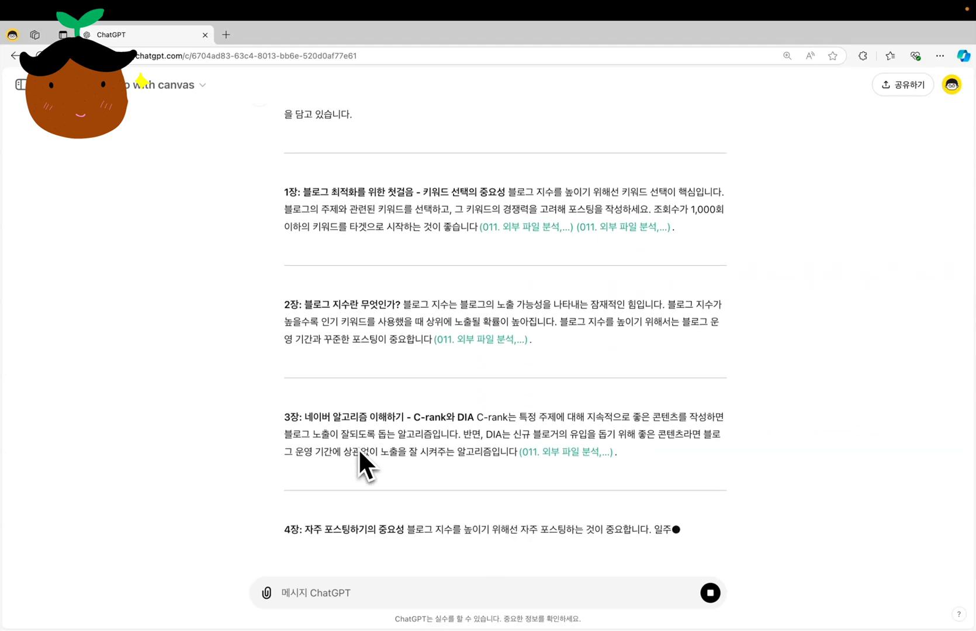
scroll(359, 448, "up", 4)
type("캔버스에서 작업하고 싶어.")
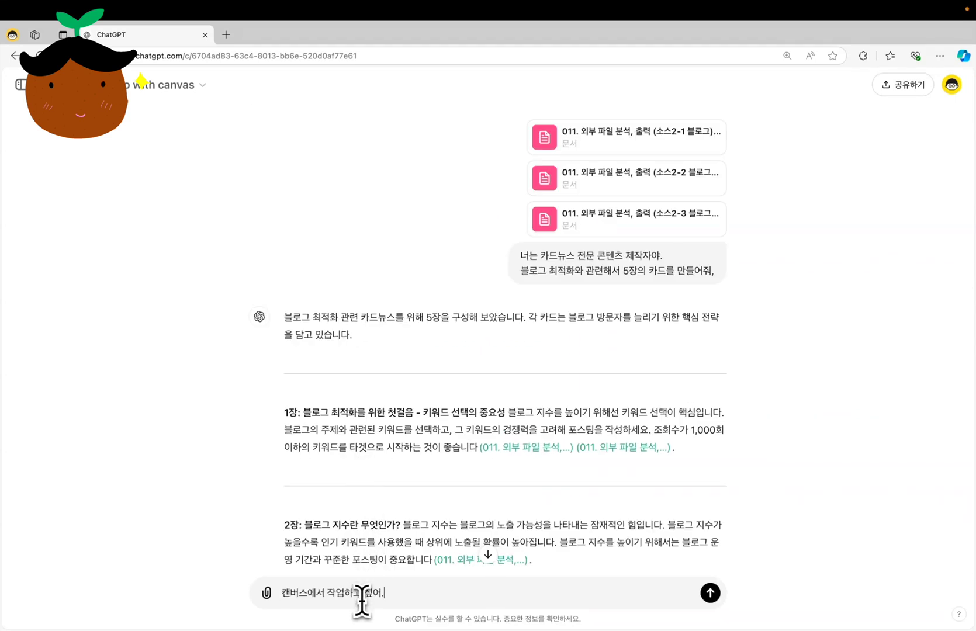
key("Return")
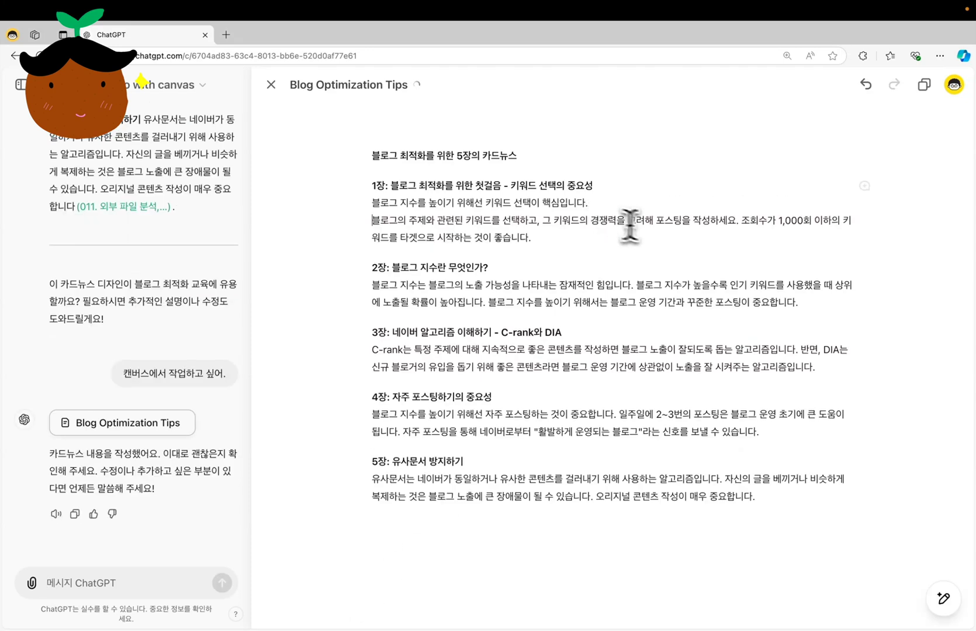
Put the sentence starting "조회수가 1,000회 이하의" in the first card on its own line
left_click(741, 220)
key("Return")
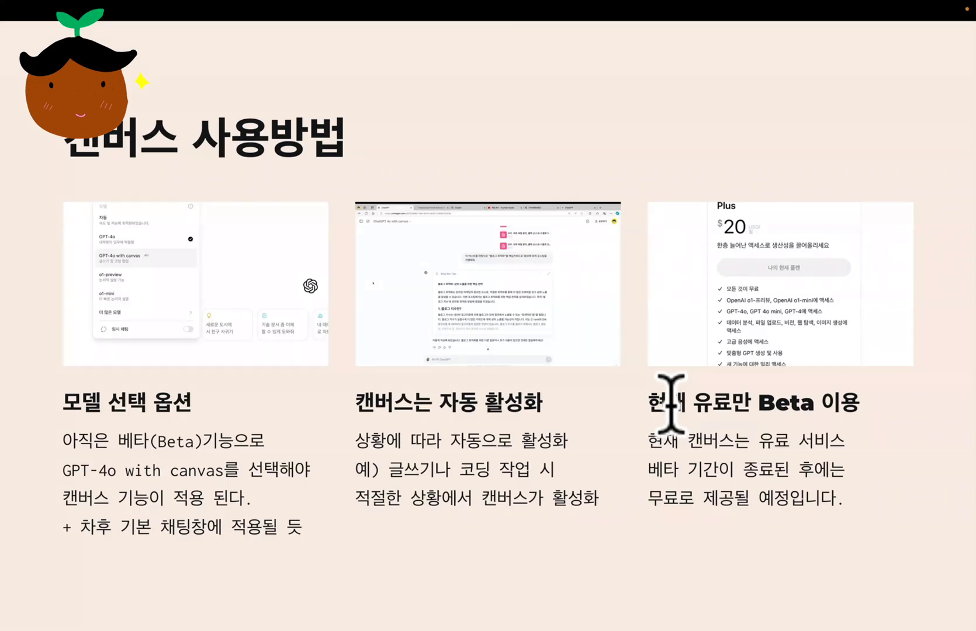
left_click_drag(649, 403, 856, 412)
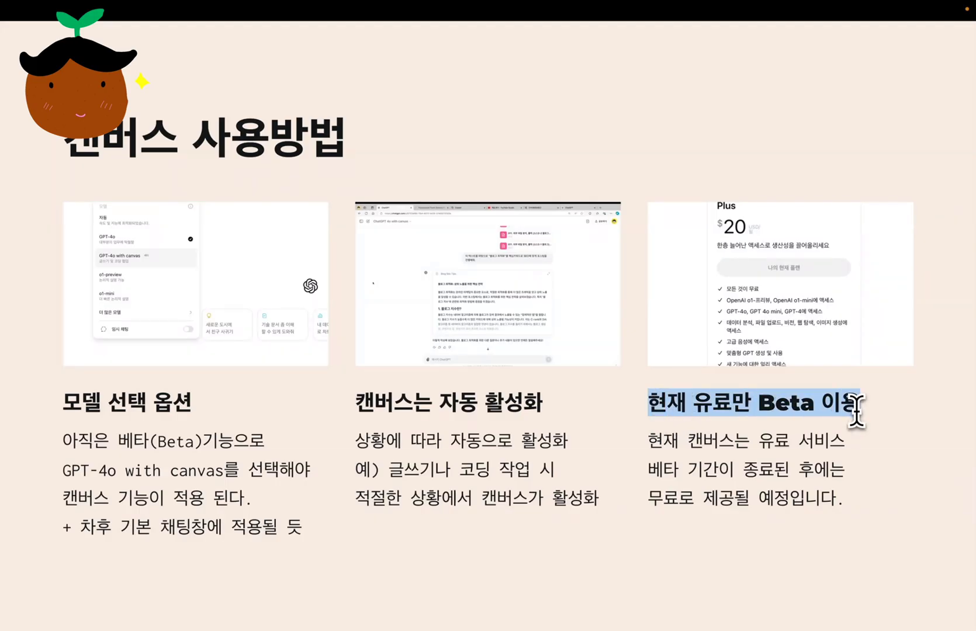
left_click(653, 498)
left_click_drag(653, 498, 829, 490)
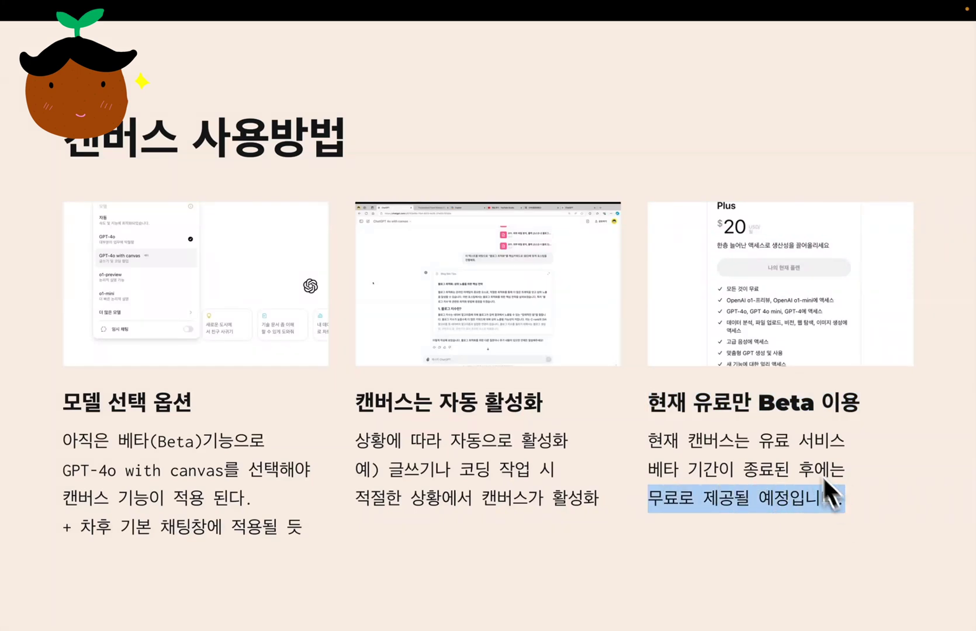
left_click_drag(758, 403, 813, 403)
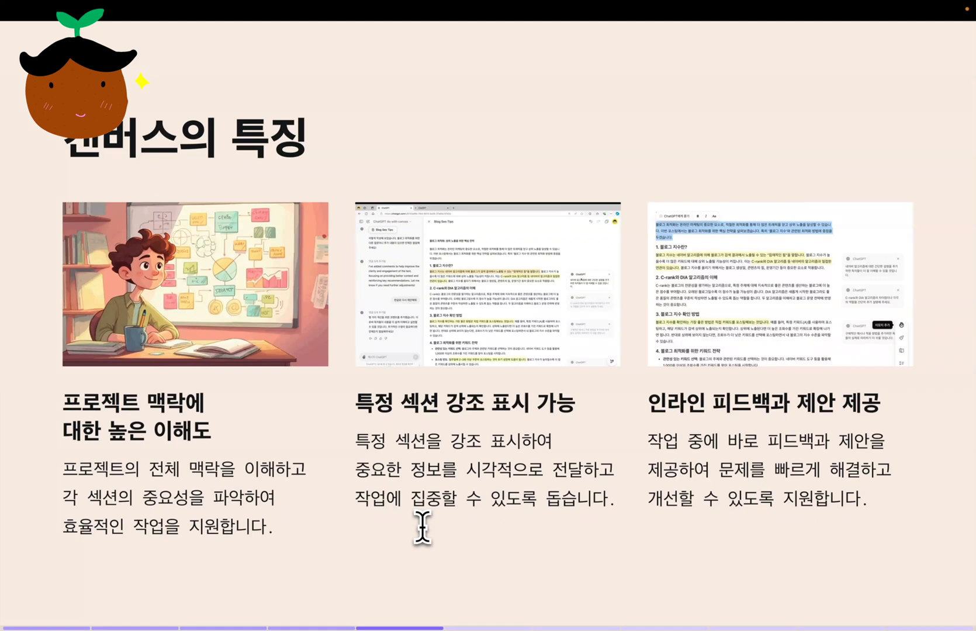
left_click_drag(64, 402, 193, 437)
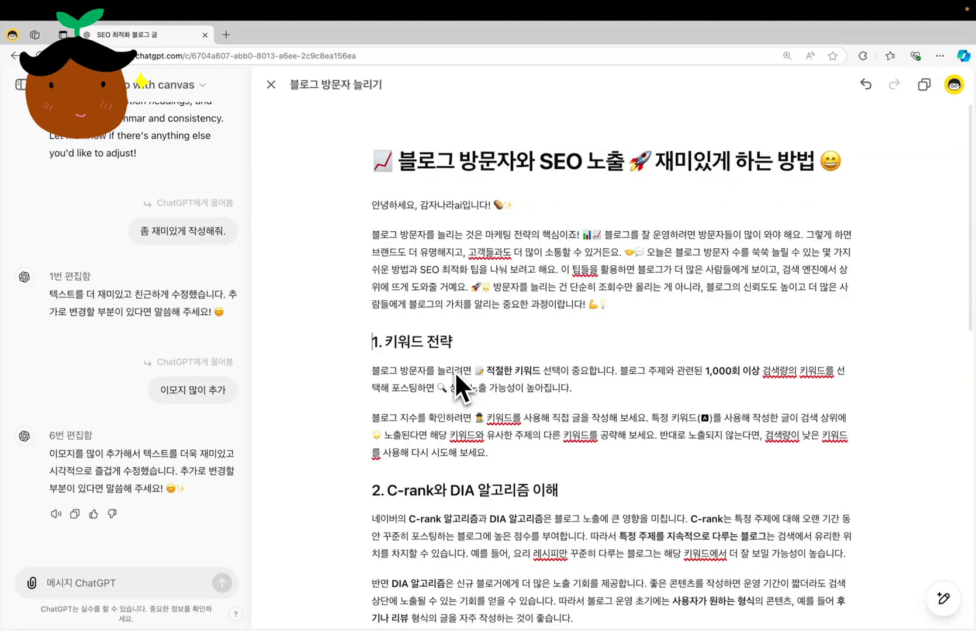
Review the whole canvas blog post about increasing blog visitors, from the title and its emojis to the conclusion
scroll(455, 371, "down", 10)
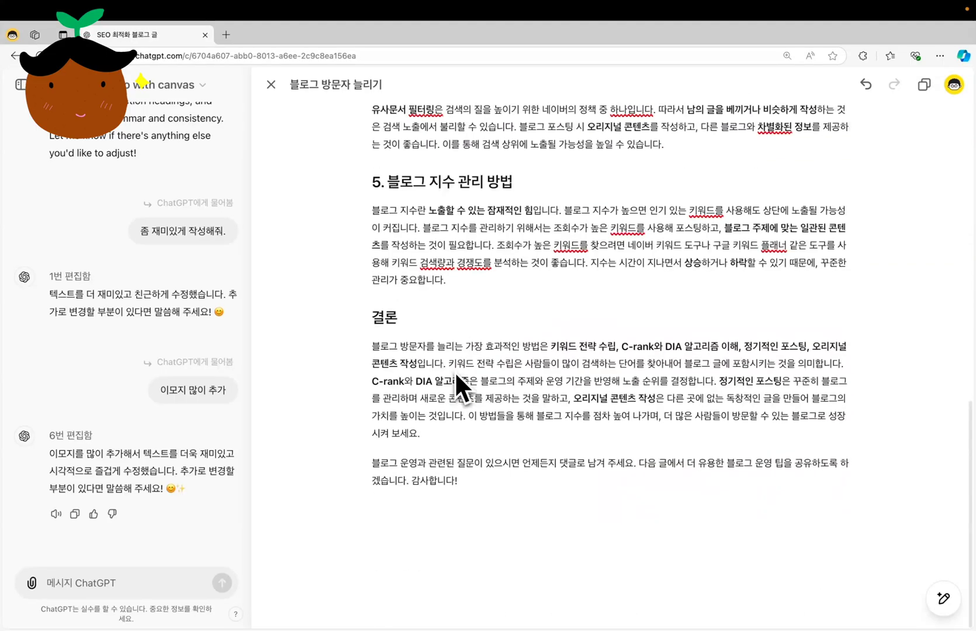
scroll(455, 371, "up", 15)
scroll(158, 246, "up", 2)
scroll(159, 248, "up", 5)
scroll(158, 246, "up", 3)
scroll(159, 246, "down", 8)
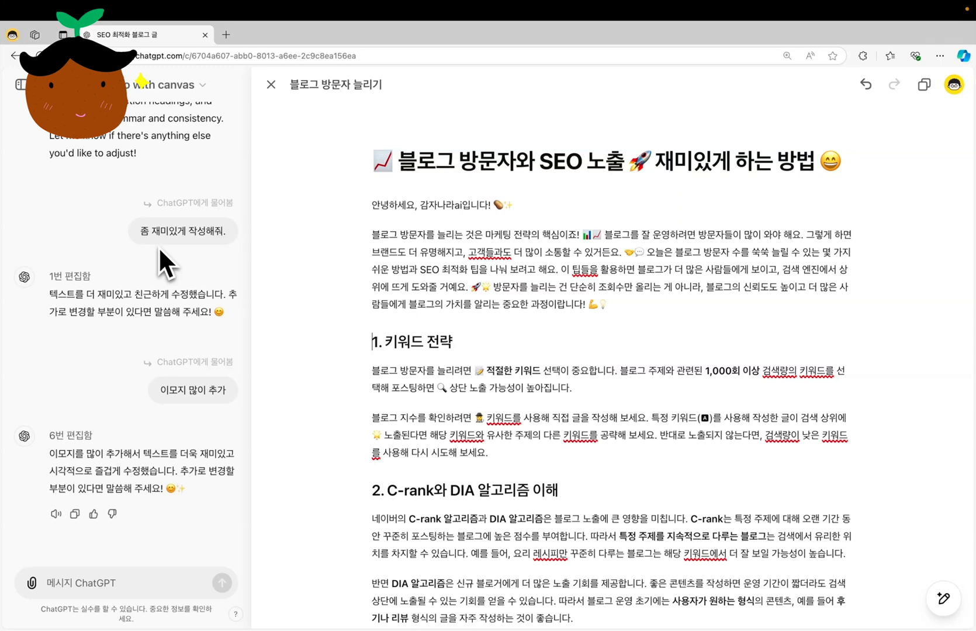
scroll(470, 323, "down", 5)
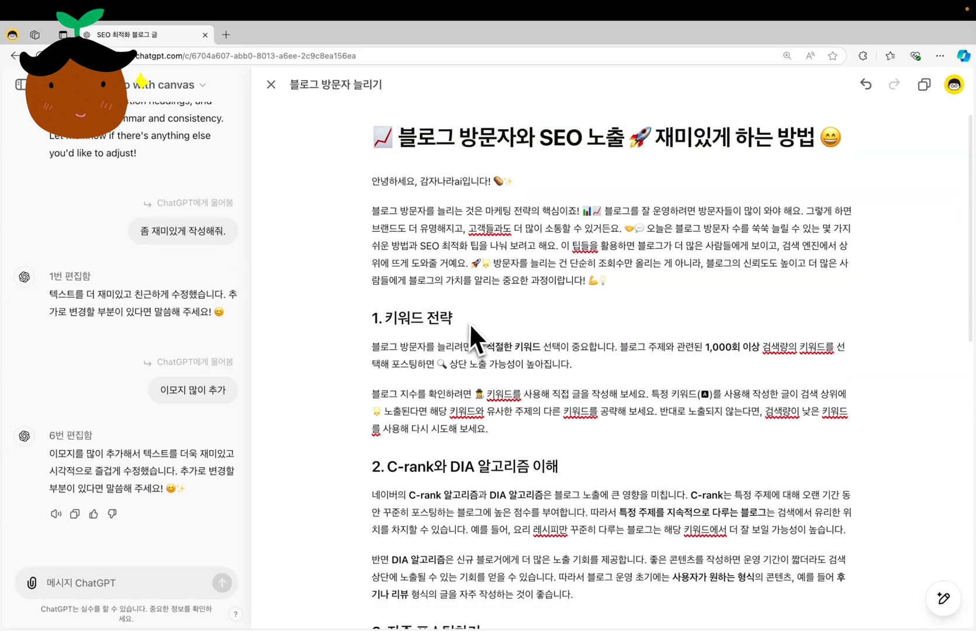
scroll(471, 329, "down", 6)
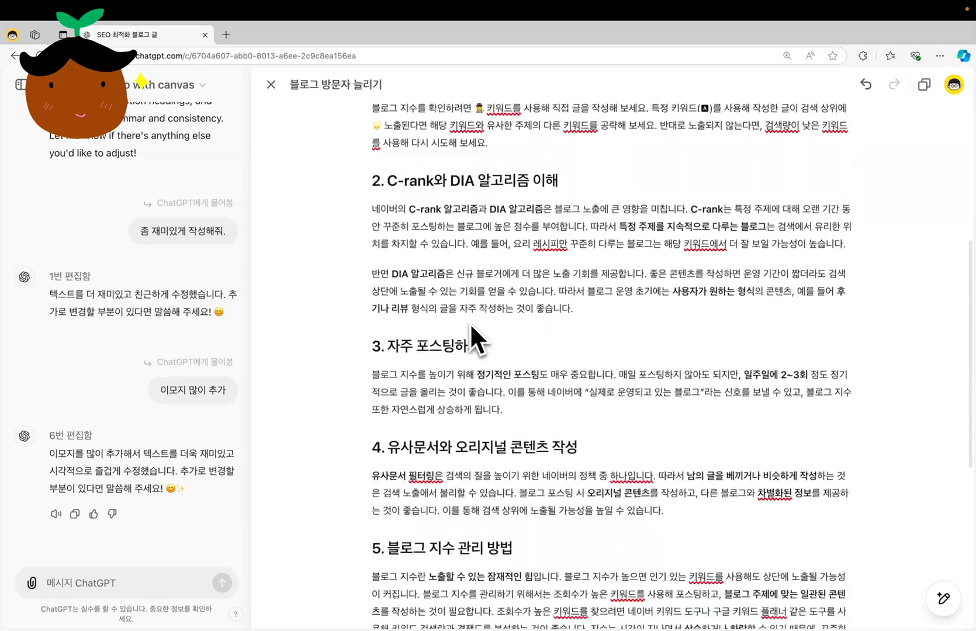
scroll(471, 327, "up", 15)
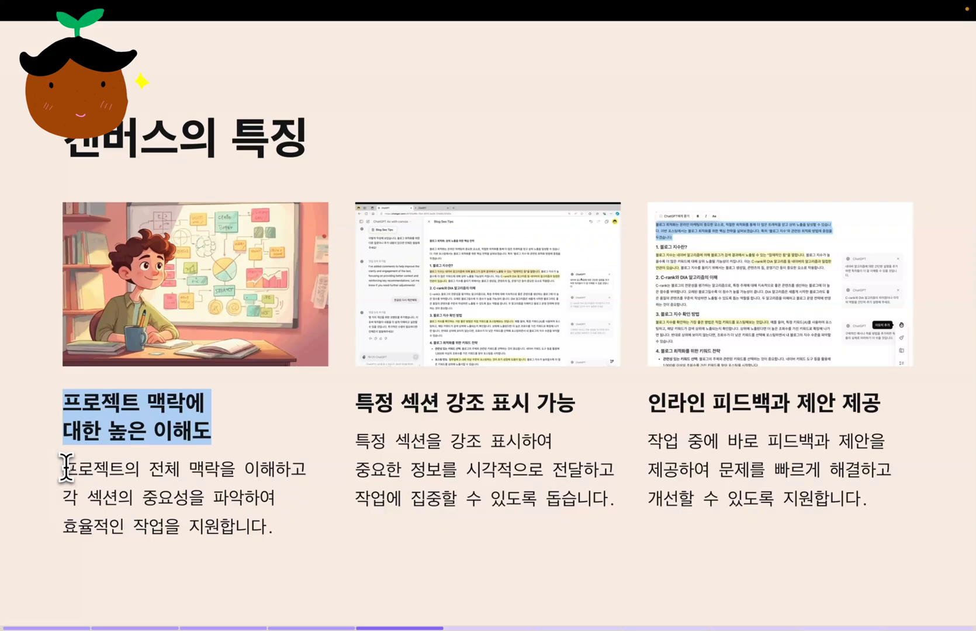
left_click_drag(65, 468, 214, 468)
left_click_drag(64, 497, 273, 499)
left_click(388, 450)
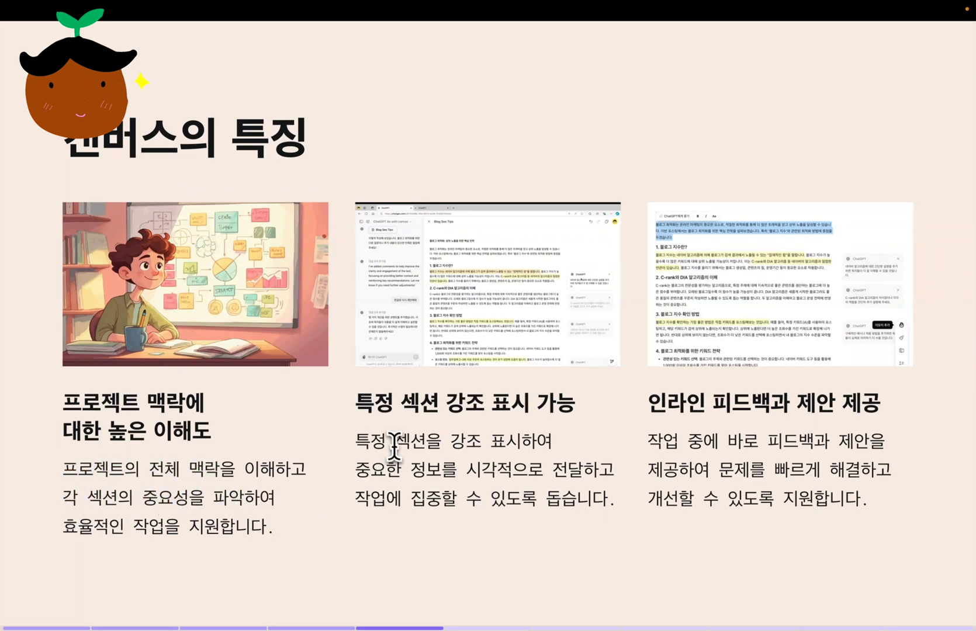
left_click_drag(357, 402, 523, 401)
left_click_drag(356, 441, 620, 473)
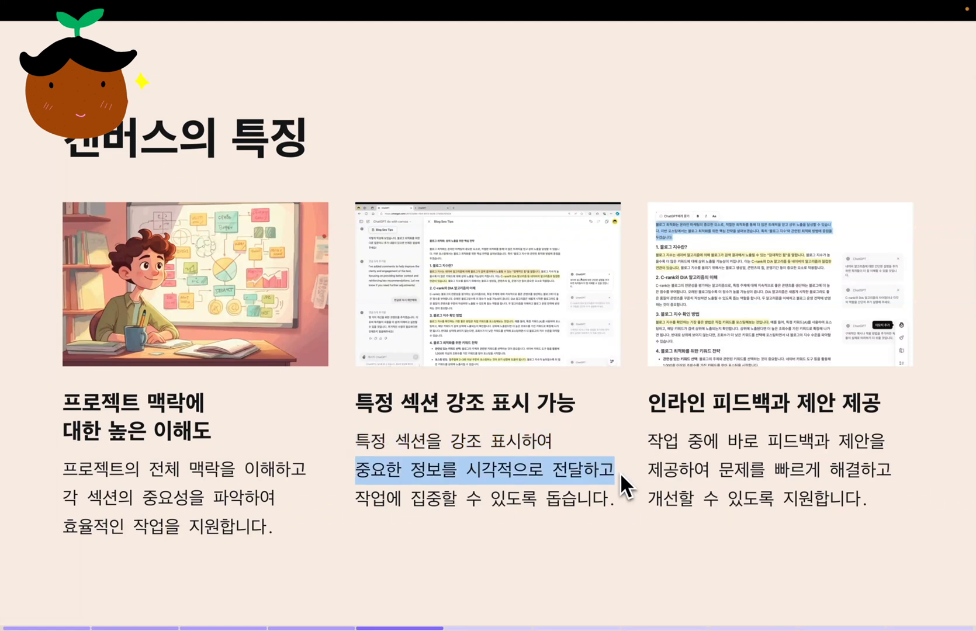
left_click_drag(355, 499, 610, 504)
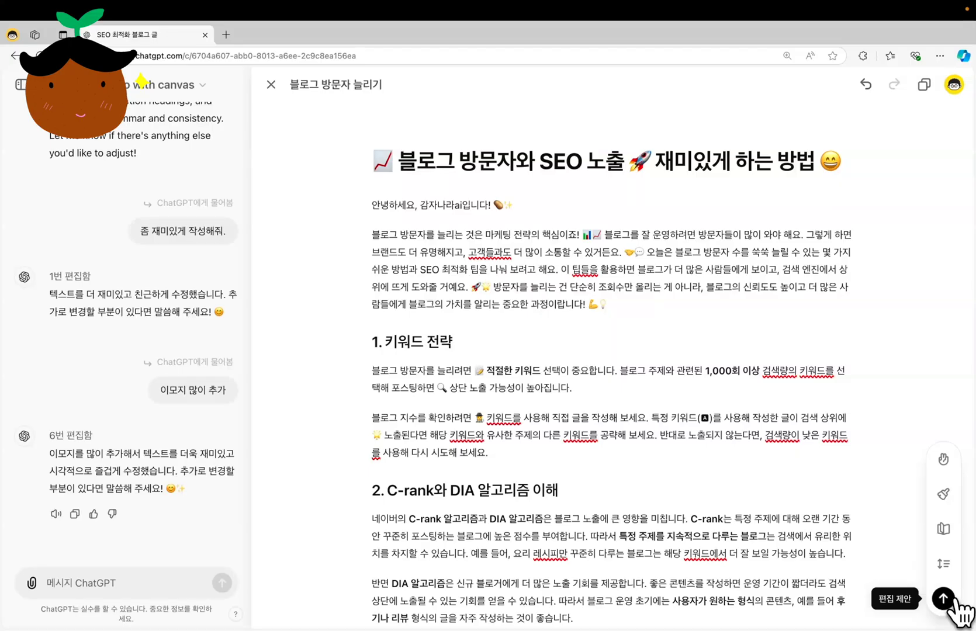
Request edit suggestions from ChatGPT for the blog post
left_click(943, 598)
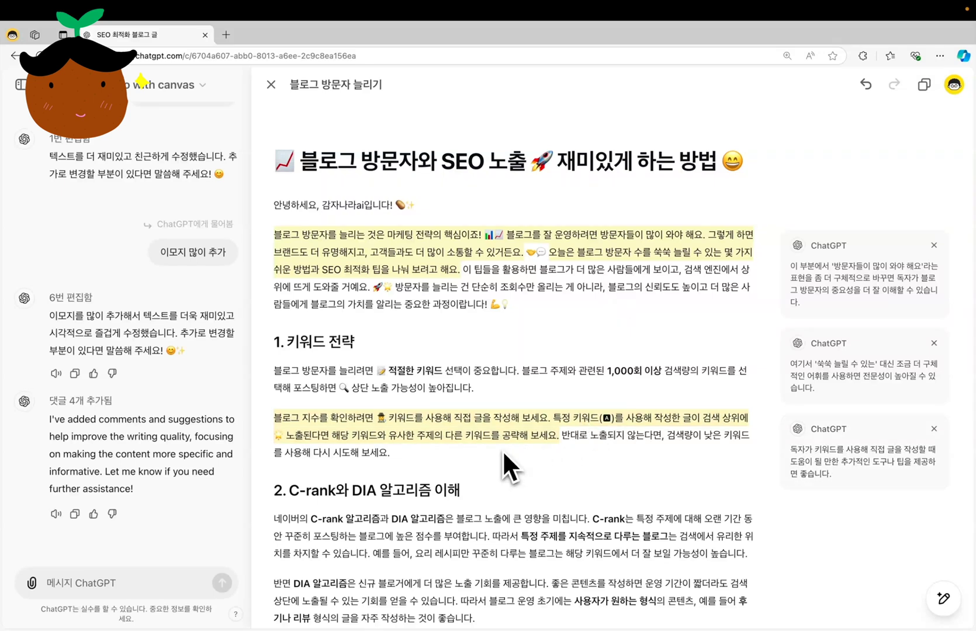
left_click_drag(649, 404, 877, 402)
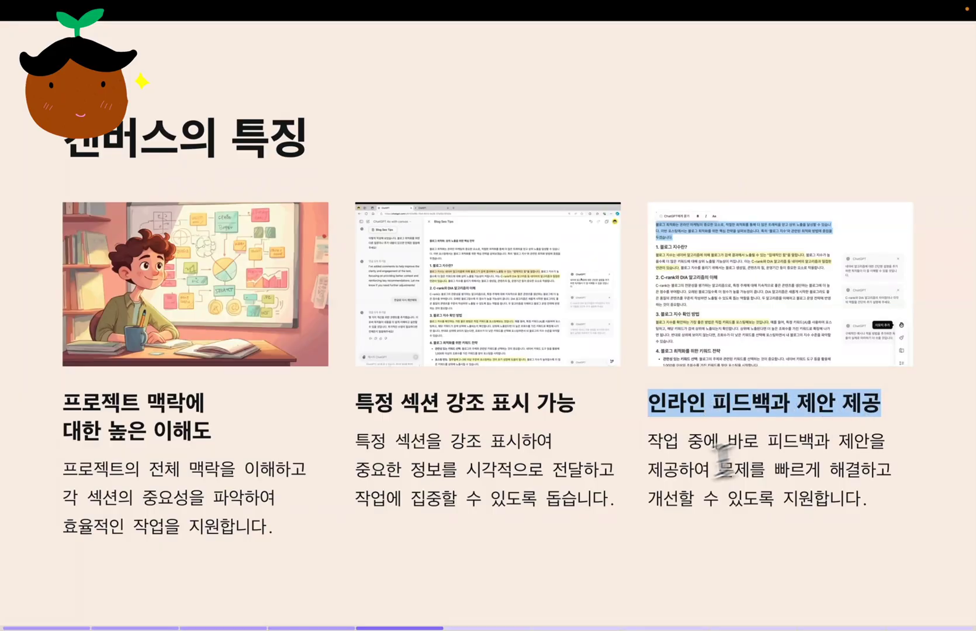
left_click_drag(647, 443, 886, 496)
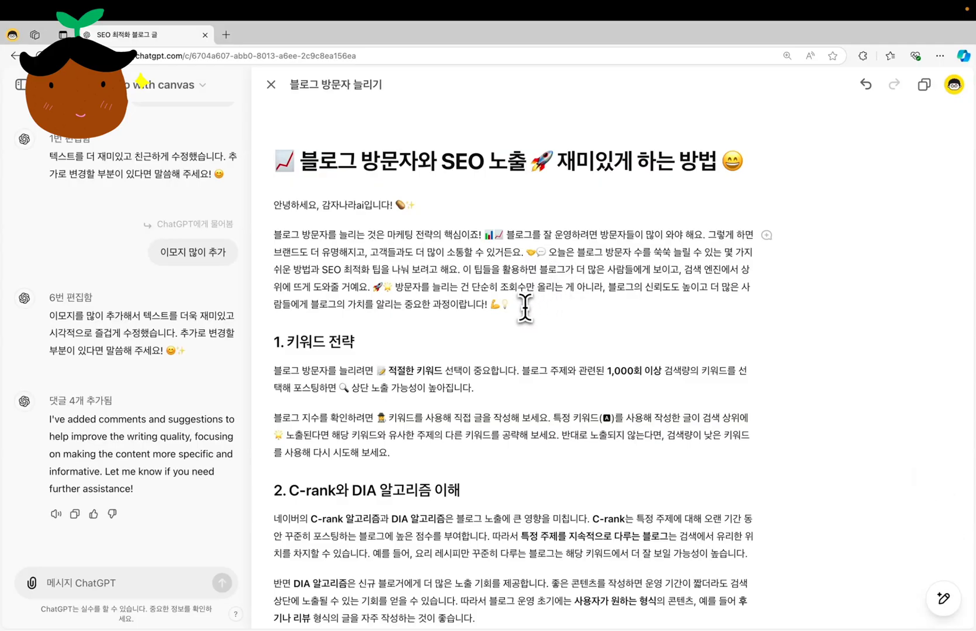
Ask ChatGPT to reword "적절한 키워드" under "1. 키워드 전략" with the request "대체할 다른 단어를 넣어줘."
left_click_drag(508, 304, 260, 240)
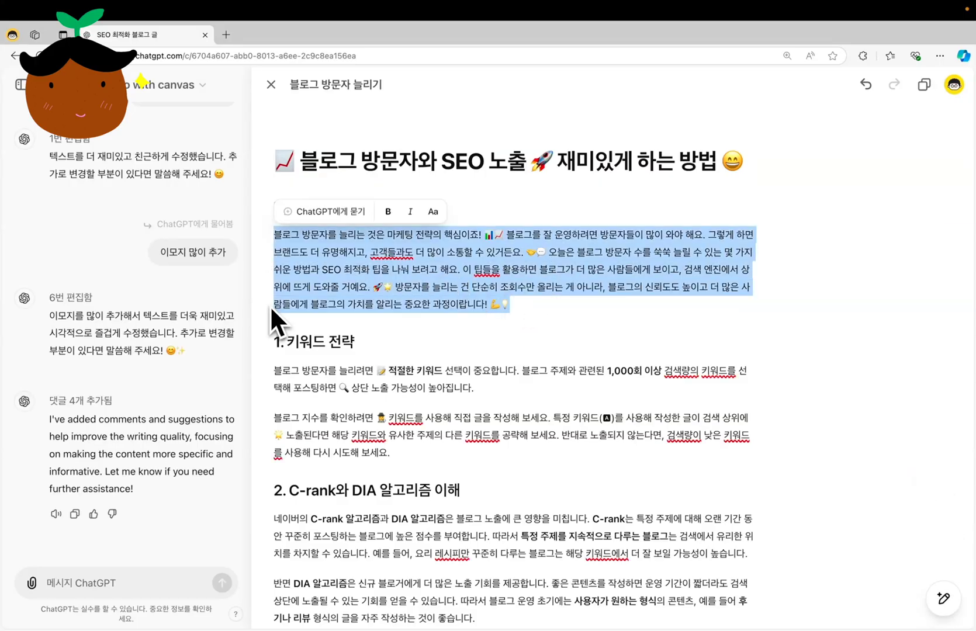
left_click(522, 318)
left_click_drag(442, 374, 389, 370)
left_click(426, 350)
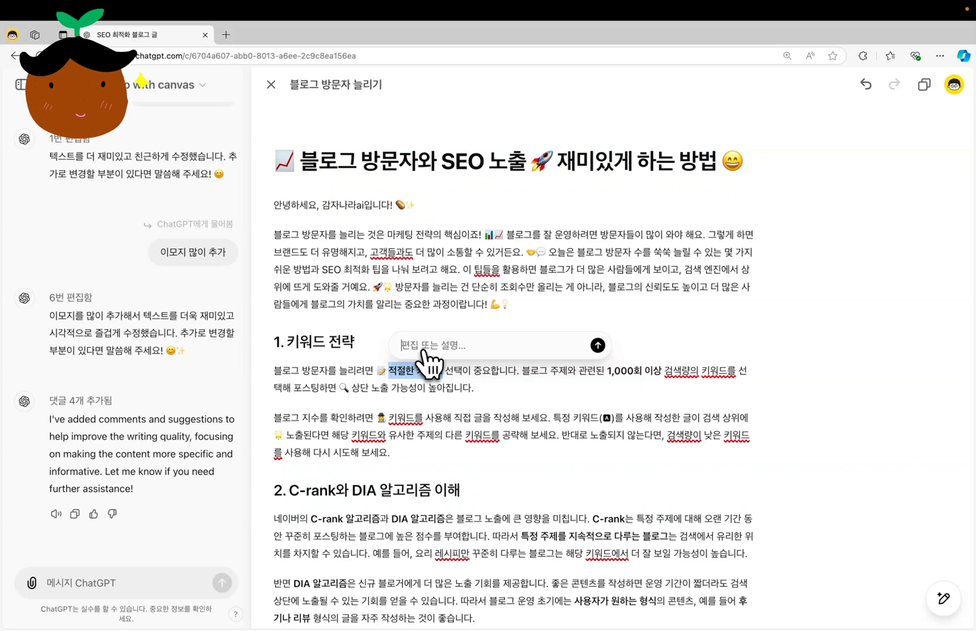
type("대체할 다른 단어를 넣어줘.")
key("Return")
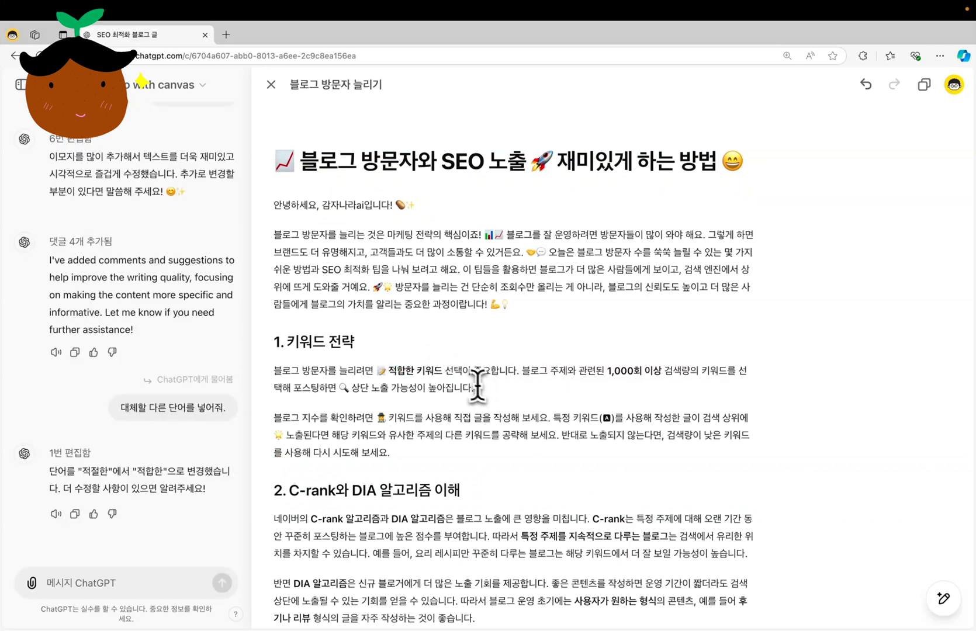
Have ChatGPT add emojis to the second paragraph of "1. 키워드 전략", the one starting "블로그 지수를 확인하려면"
left_click_drag(442, 371, 387, 371)
left_click_drag(390, 452, 275, 419)
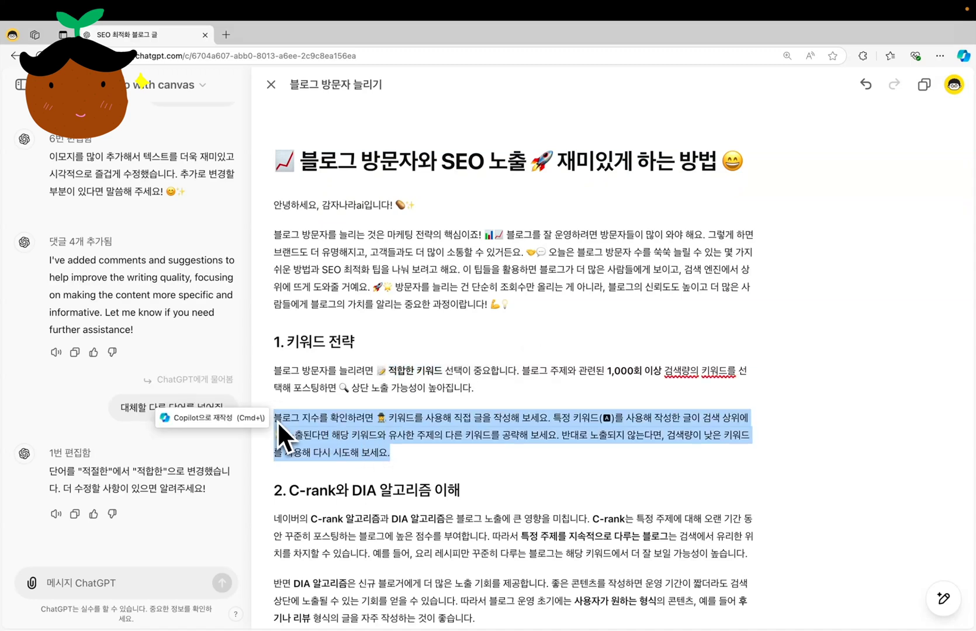
mouse_move(943, 596)
left_click(943, 459)
left_click(943, 460)
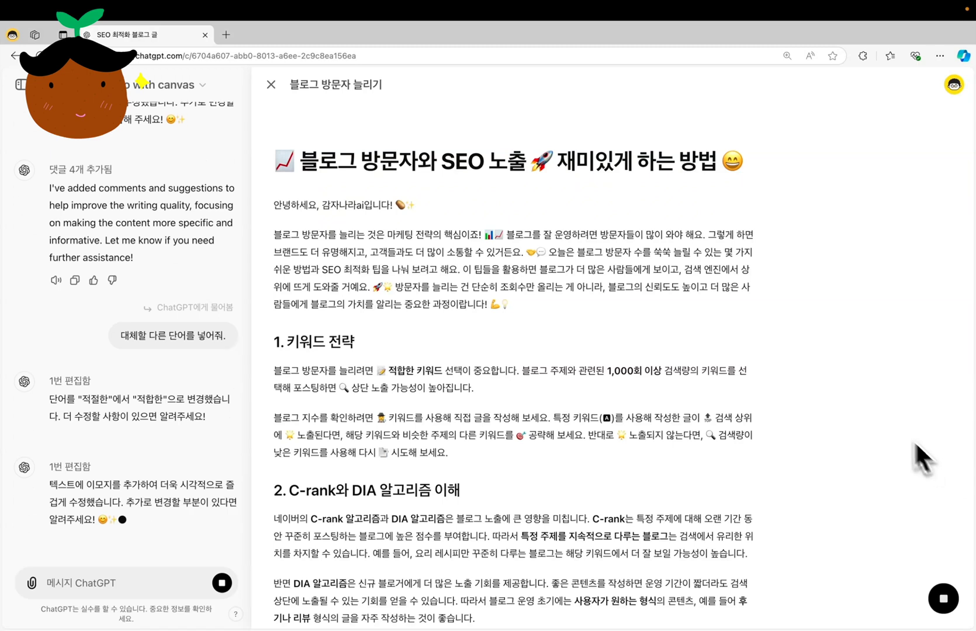
left_click(146, 584)
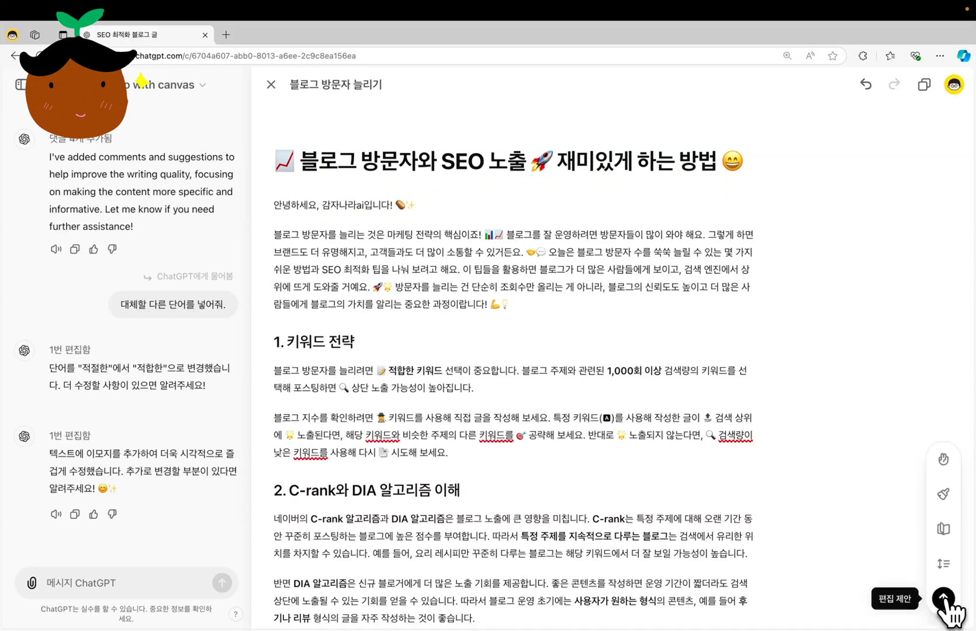
Request a new round of edit suggestions for the revised blog post
left_click(943, 599)
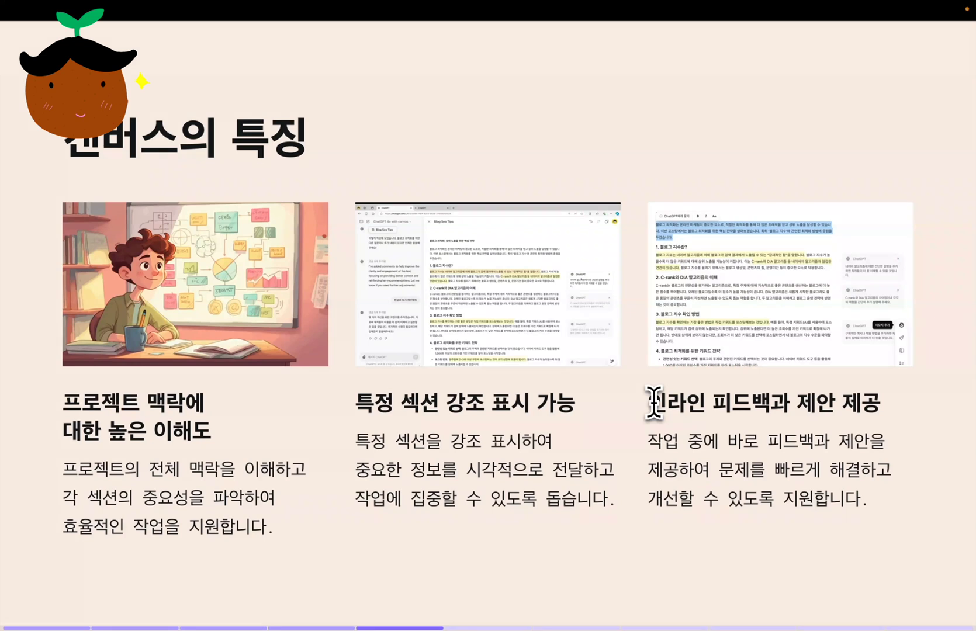
left_click_drag(649, 403, 877, 406)
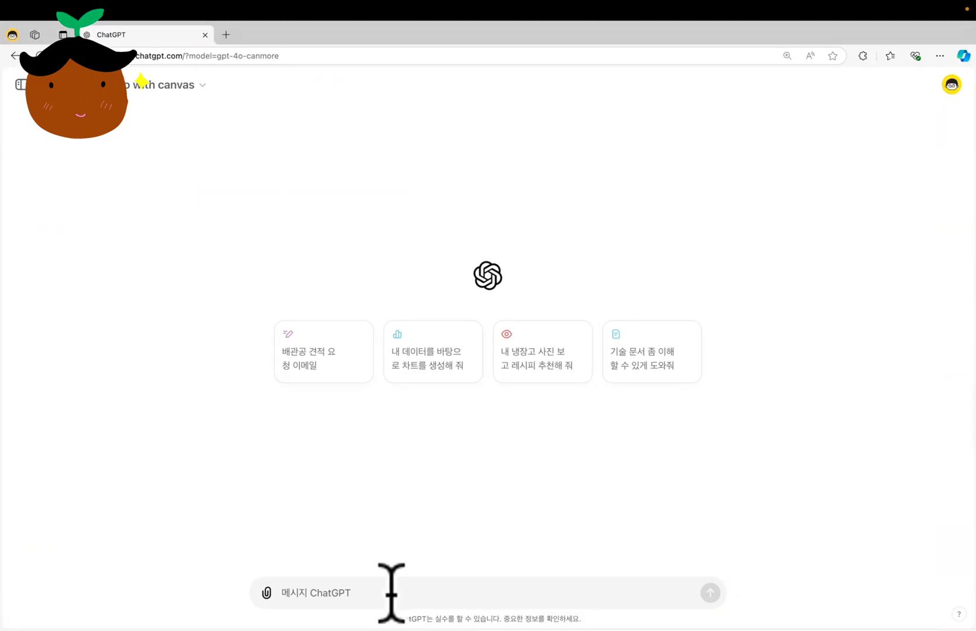
Submit the prompt "간헐적 단식에 대한 온라인 기사를 작성하고 싶어." in the new chat
type("간헐적 단식에 대한 온라인 강의를 작성하고 싶어.")
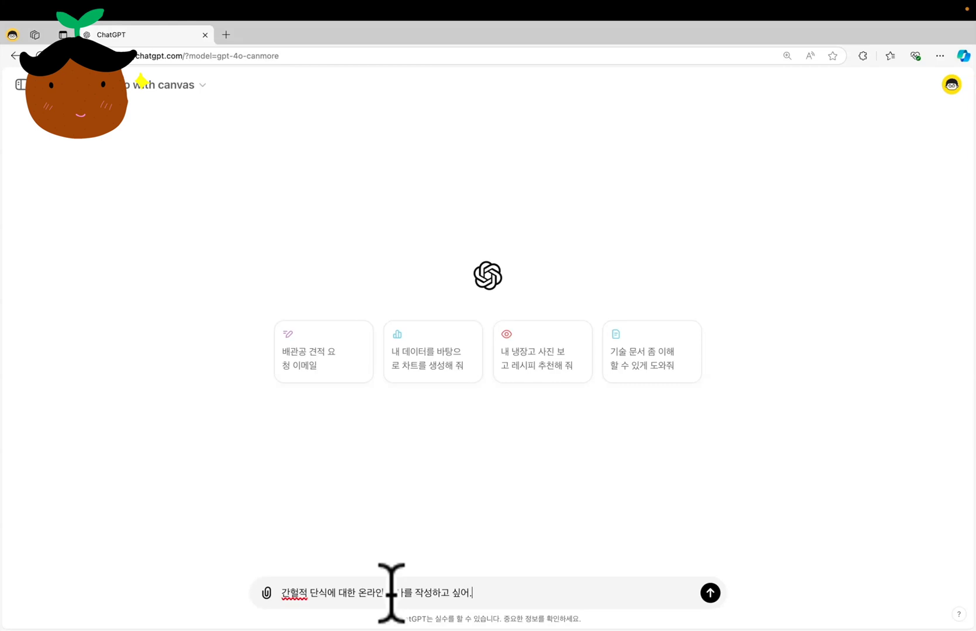
key("Return")
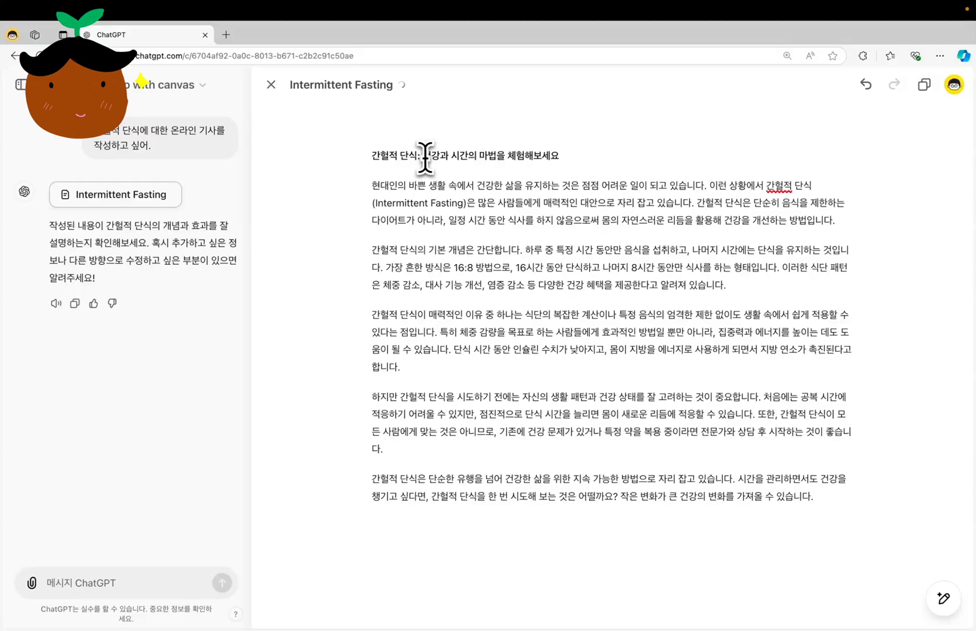
Rewrite the article's title as "간헐적 단식은 왜 건강과 시간의 마법이라고 하는가?"
key("BackSpace")
key("BackSpace")
type("은 왜")
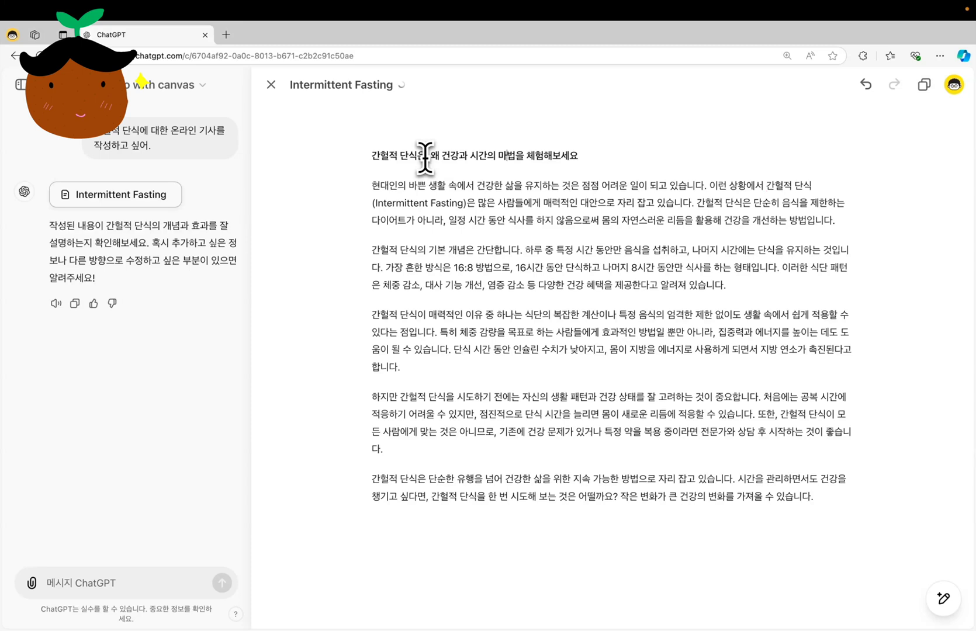
key("shift+End")
type("이라고")
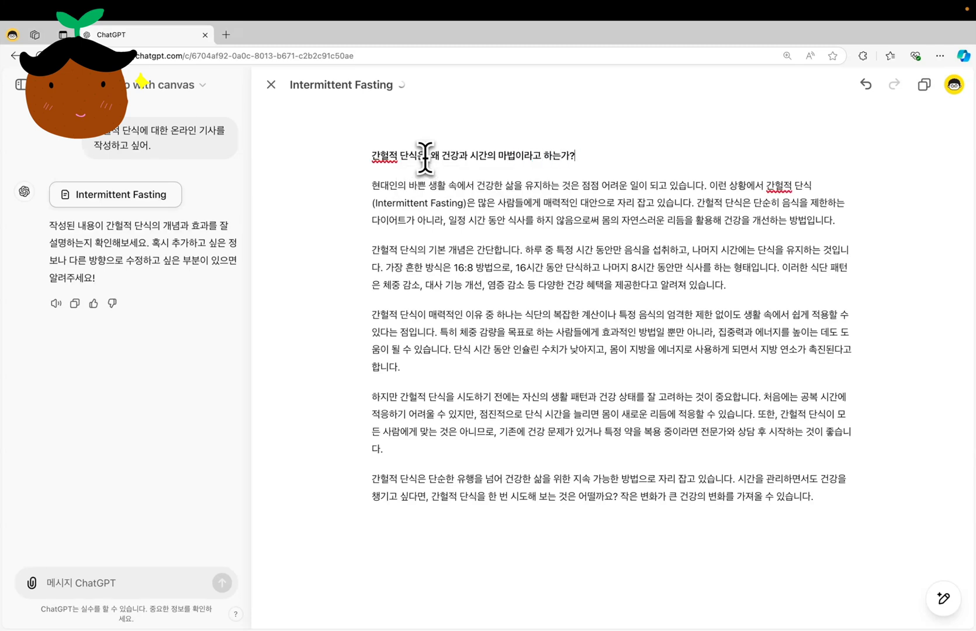
Start each sentence of the article's first paragraph on its own line within the same paragraph
left_click(708, 186)
key("shift+Return")
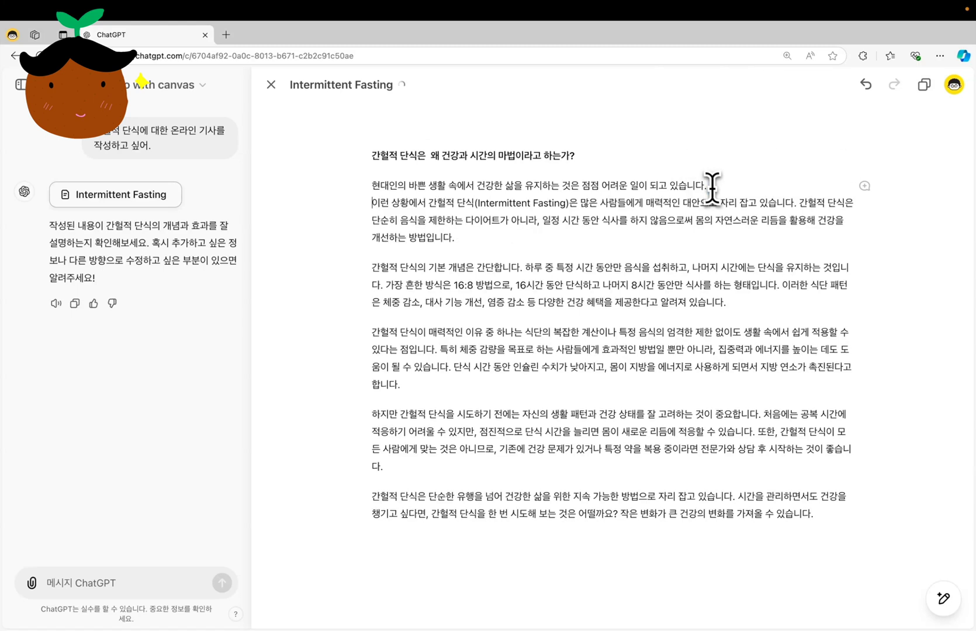
left_click(800, 203)
key("shift+Return")
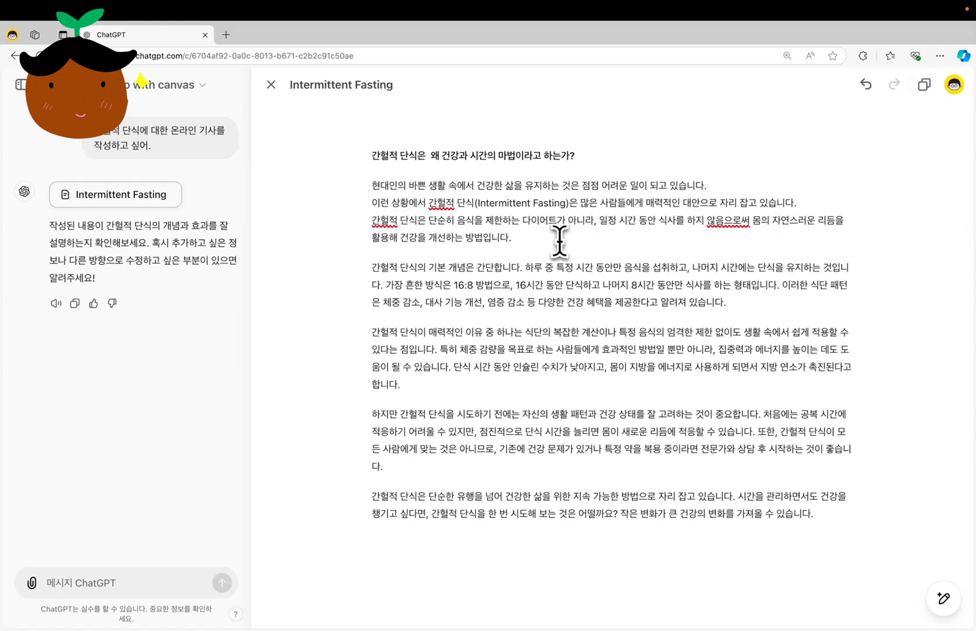
Split the second paragraph, starting "간헐적 단식의 기본 개념은", so each of its sentences begins on a separate line
left_click(525, 269)
key("shift+Return")
left_click(713, 285)
key("shift+Return")
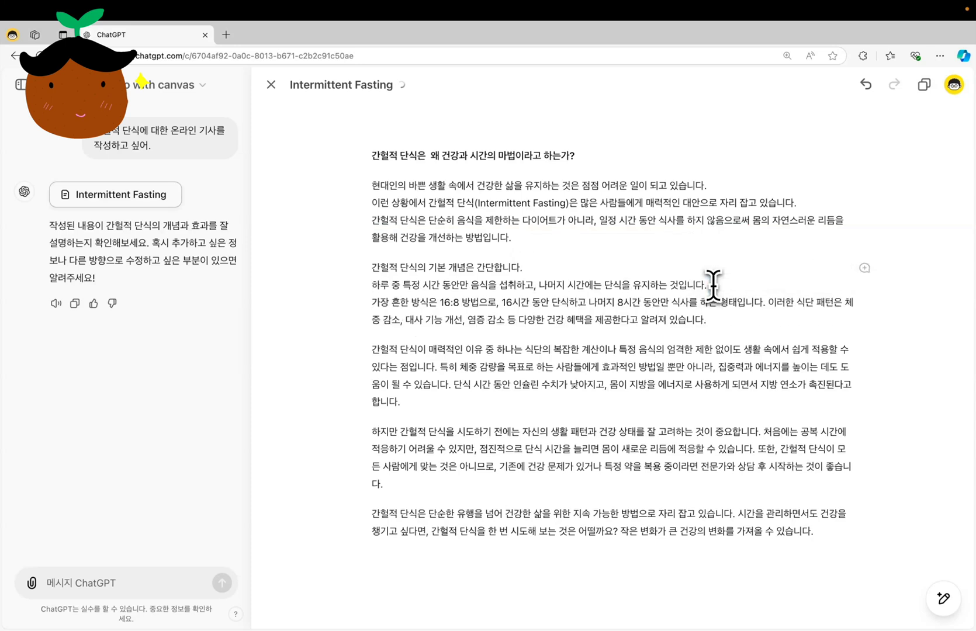
left_click(769, 302)
key("shift+Return")
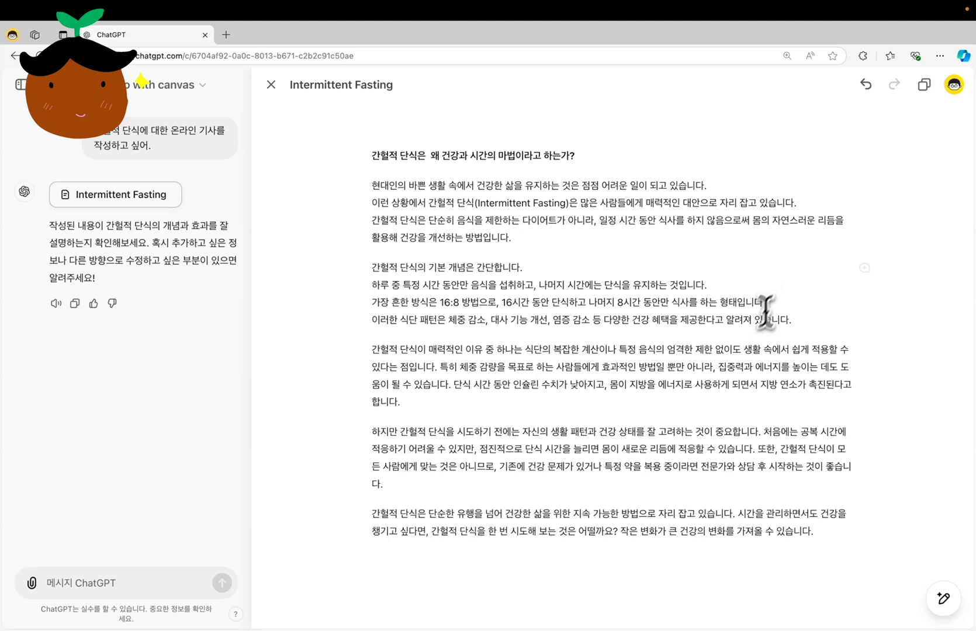
Split the third paragraph, starting "간헐적 단식이 매력적인 이유 중 하나는", so each of its sentences begins on a separate line
left_click(444, 366)
key("shift+Return")
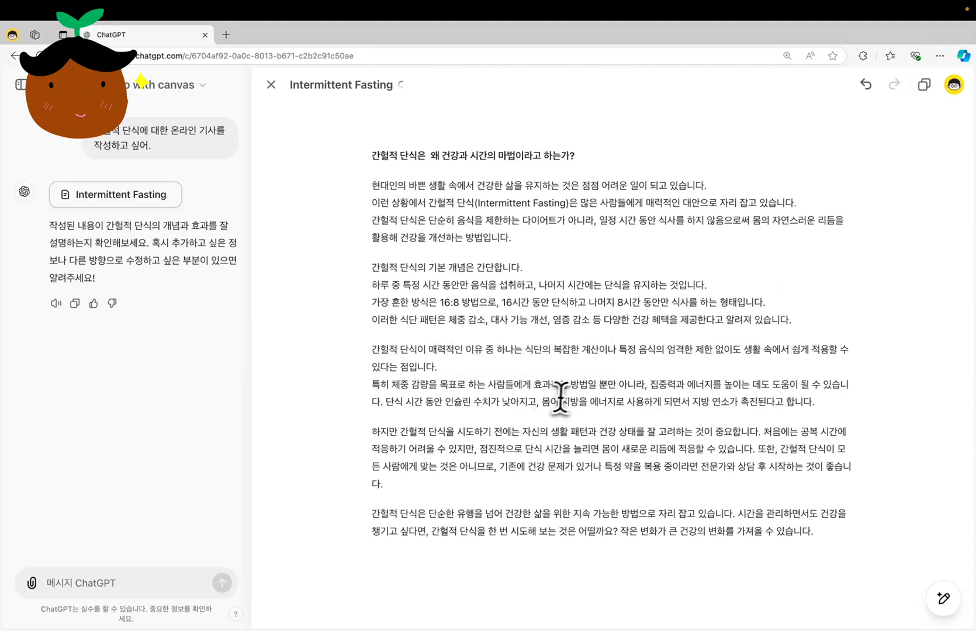
left_click(387, 400)
key("shift+Return")
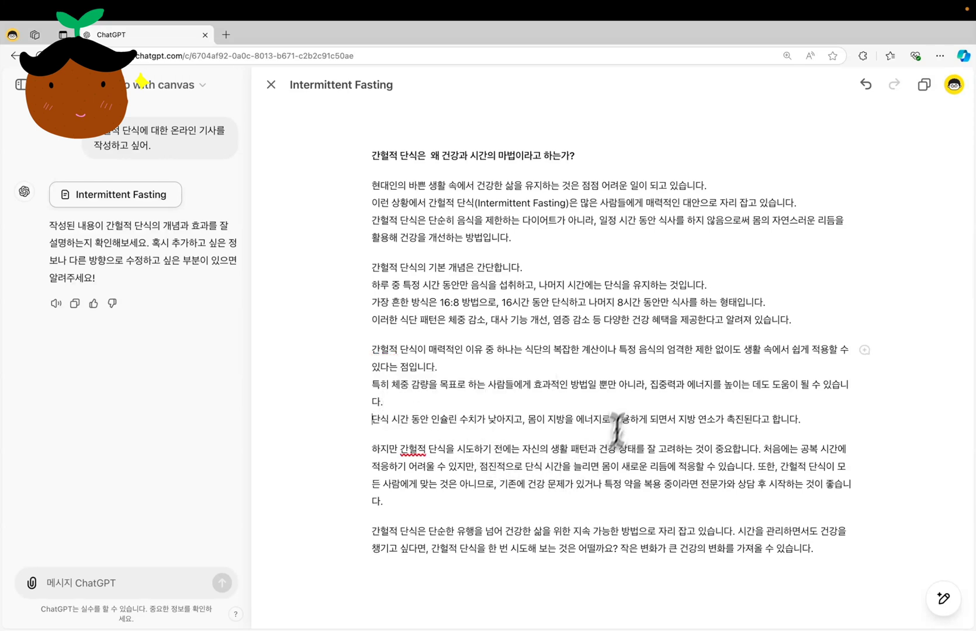
Add the greeting line "안녕하세요 감자 기자입니다!" between the article's title and its first paragraph
left_click(472, 186)
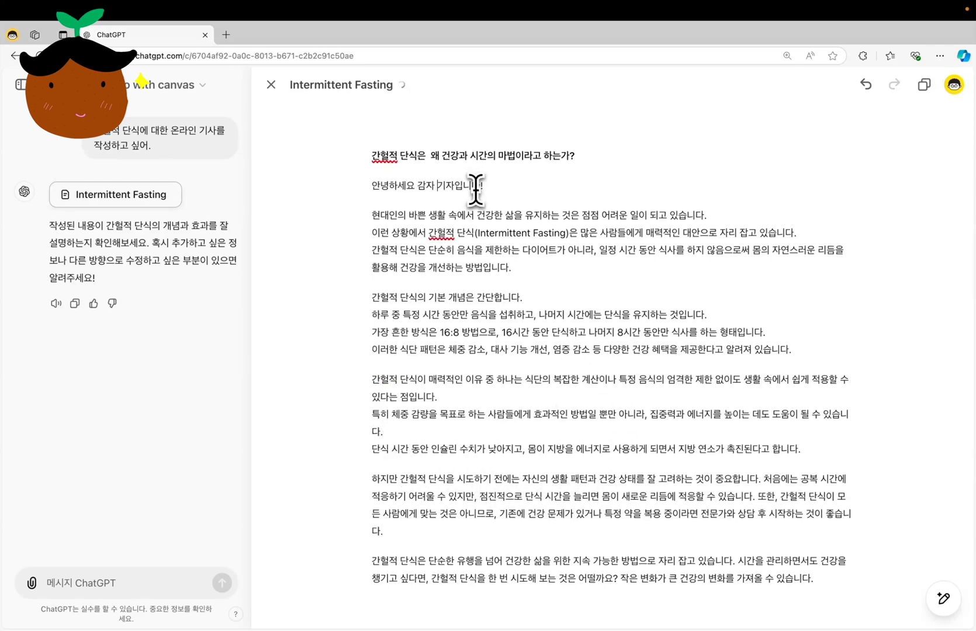
triple_click(476, 190)
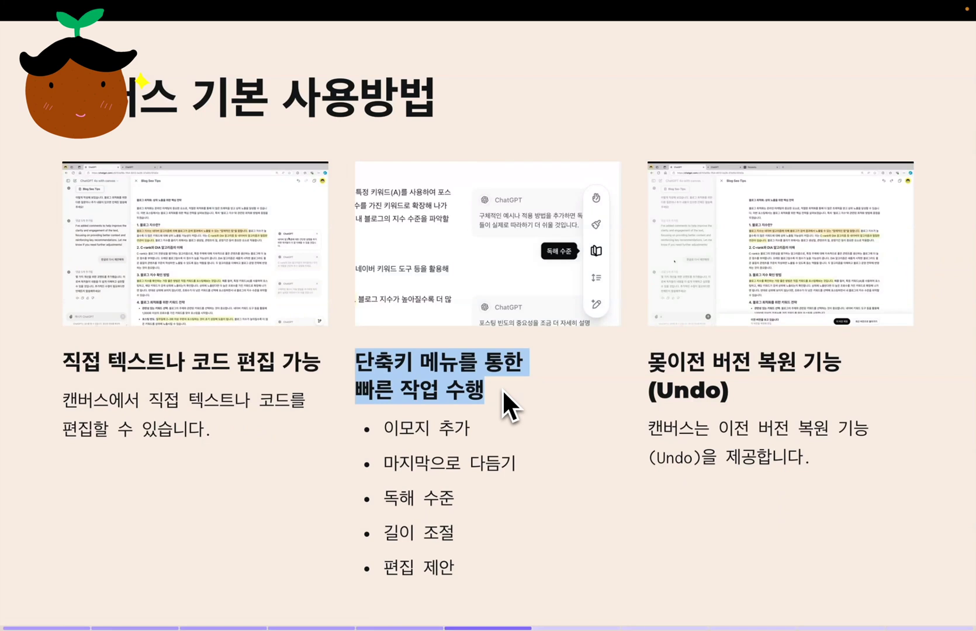
left_click(396, 428)
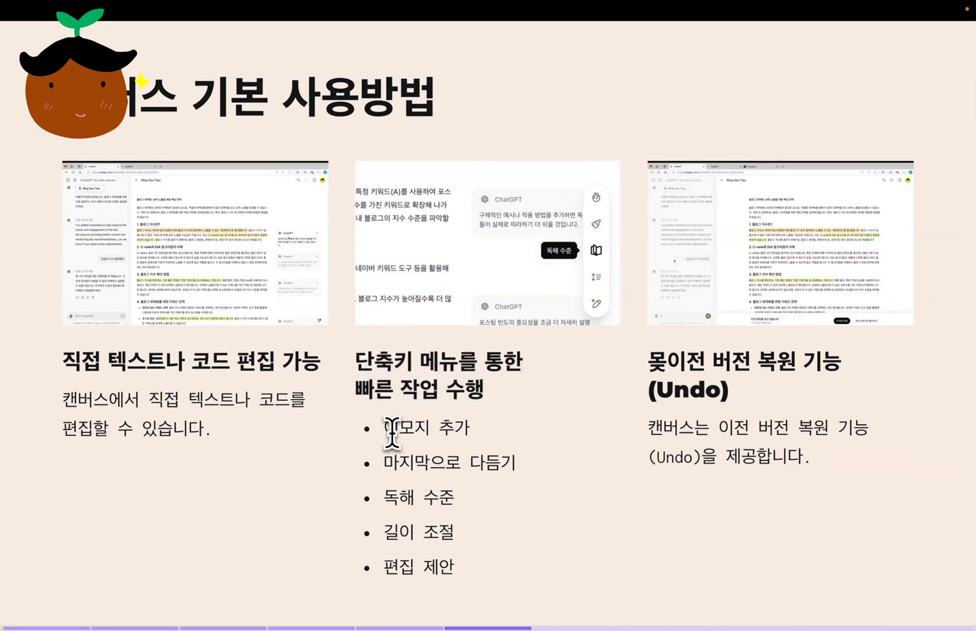
left_click_drag(386, 432, 473, 433)
left_click_drag(389, 466, 530, 481)
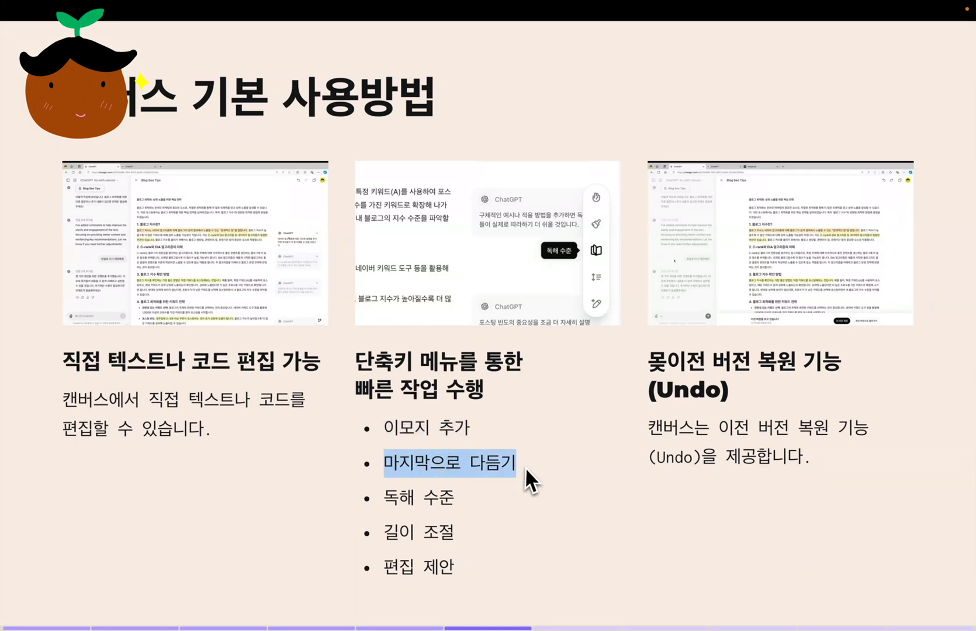
left_click_drag(385, 497, 455, 496)
left_click_drag(385, 533, 468, 545)
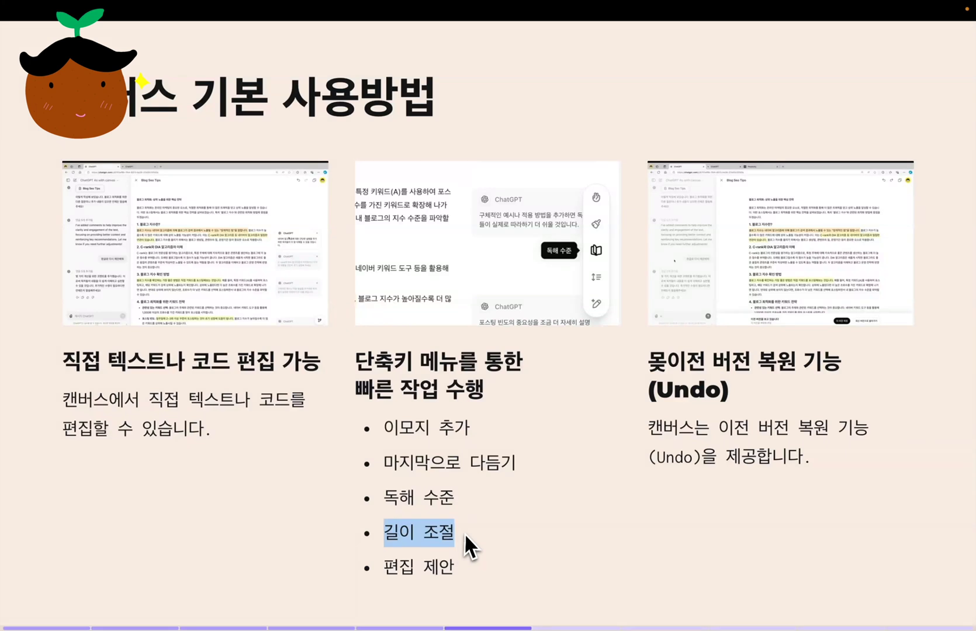
left_click_drag(387, 566, 465, 566)
left_click(520, 559)
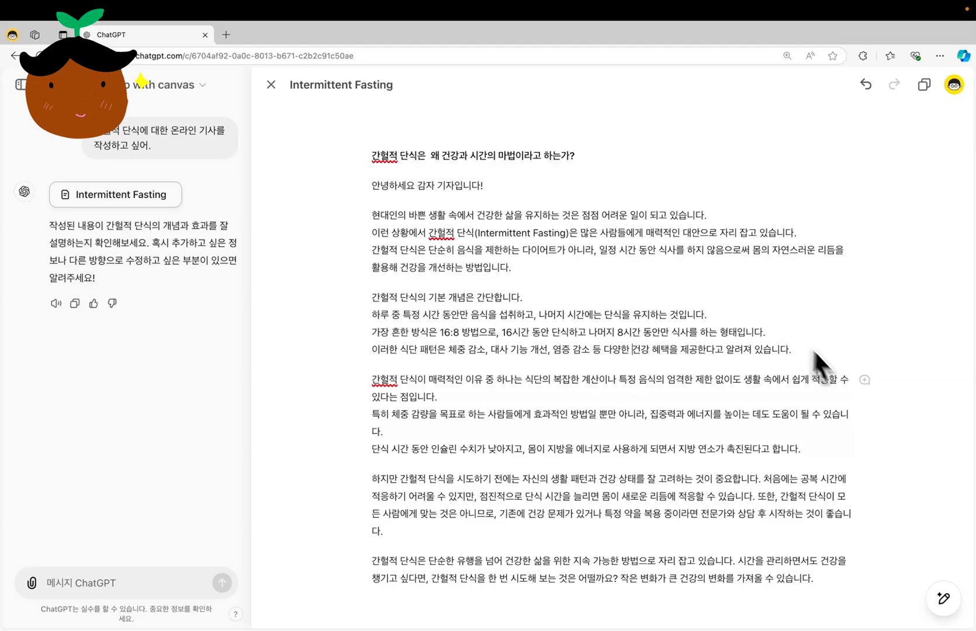
Request inline edit suggestions (편집 제안) for the intermittent-fasting article and look at the first comment
left_click(943, 599)
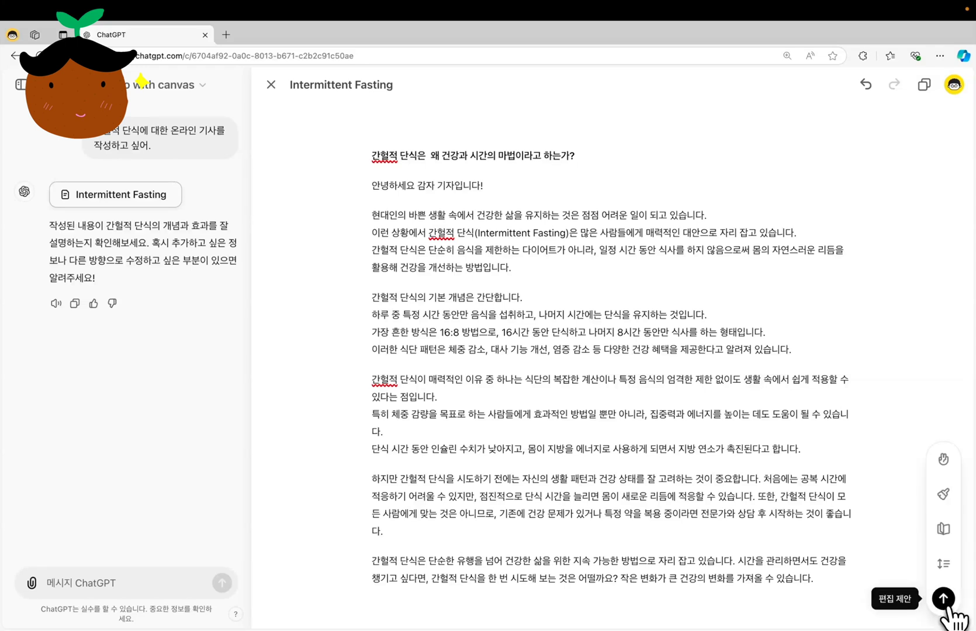
left_click(946, 604)
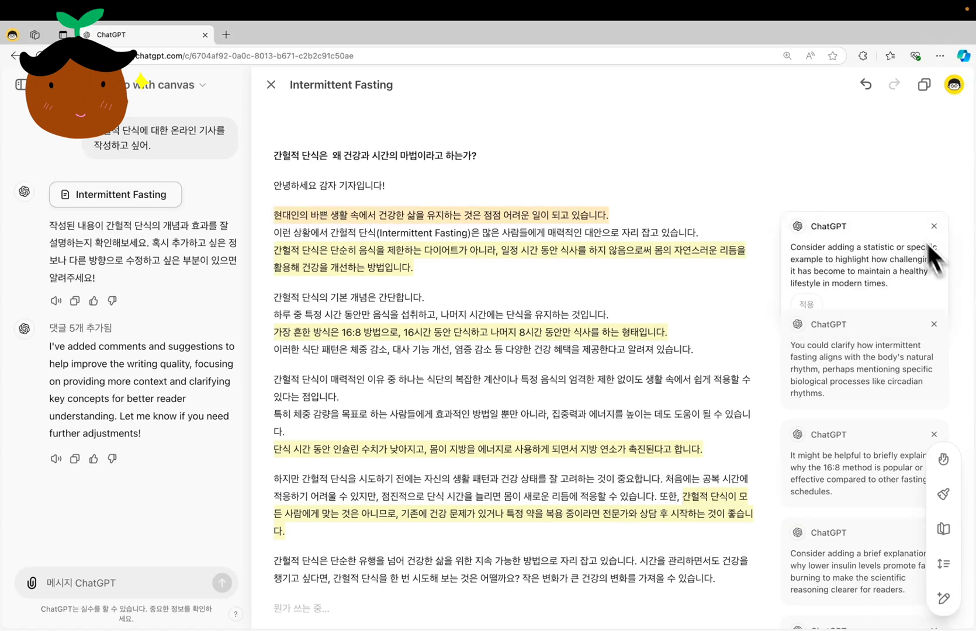
left_click(853, 249)
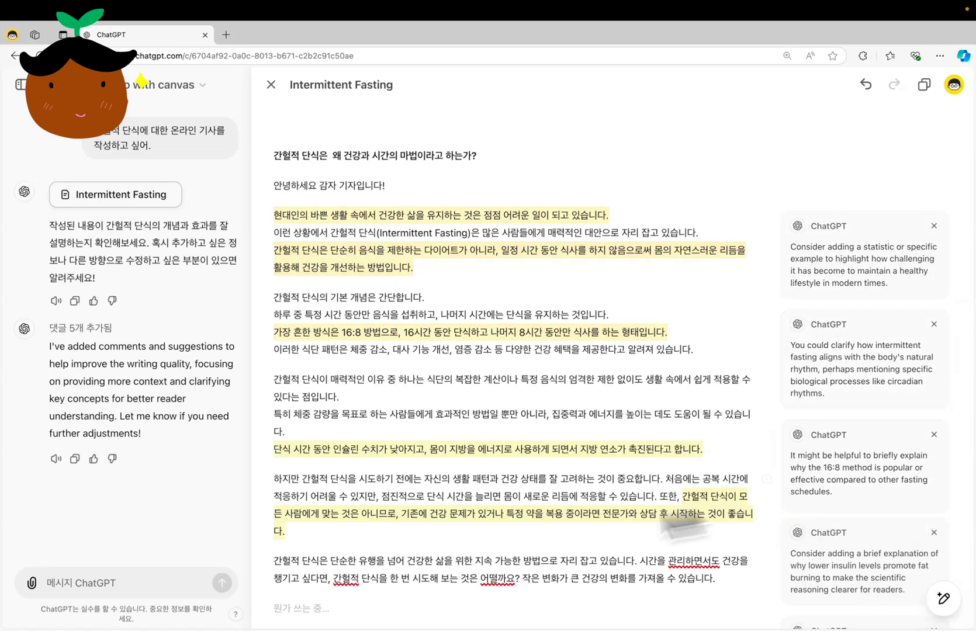
Ask ChatGPT to redo the suggestions in Korean with the prompt "한글로 다시 제안해줘"
left_click(124, 585)
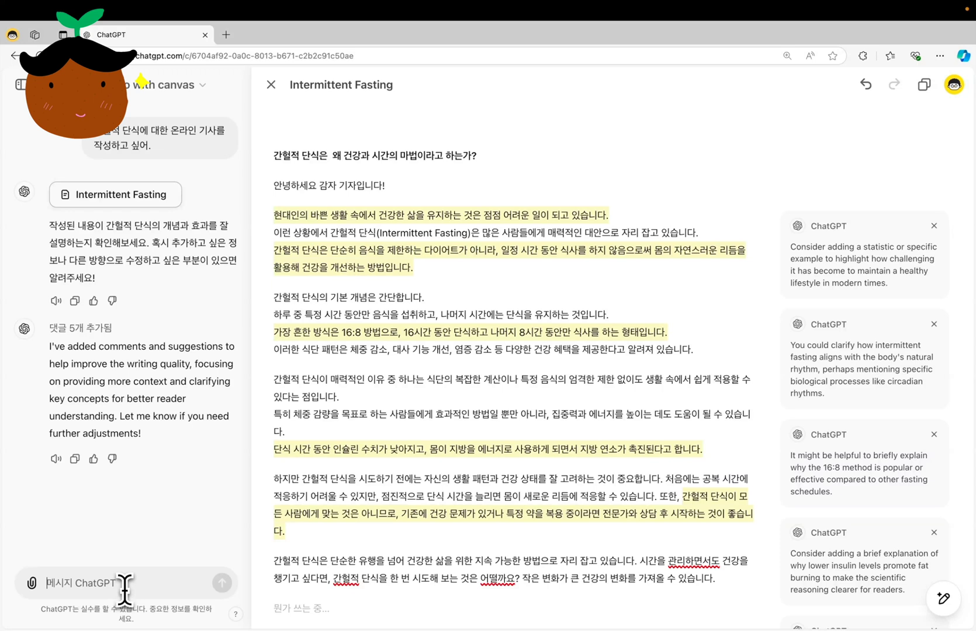
type("한글로 다시 제안해줘")
key("Return")
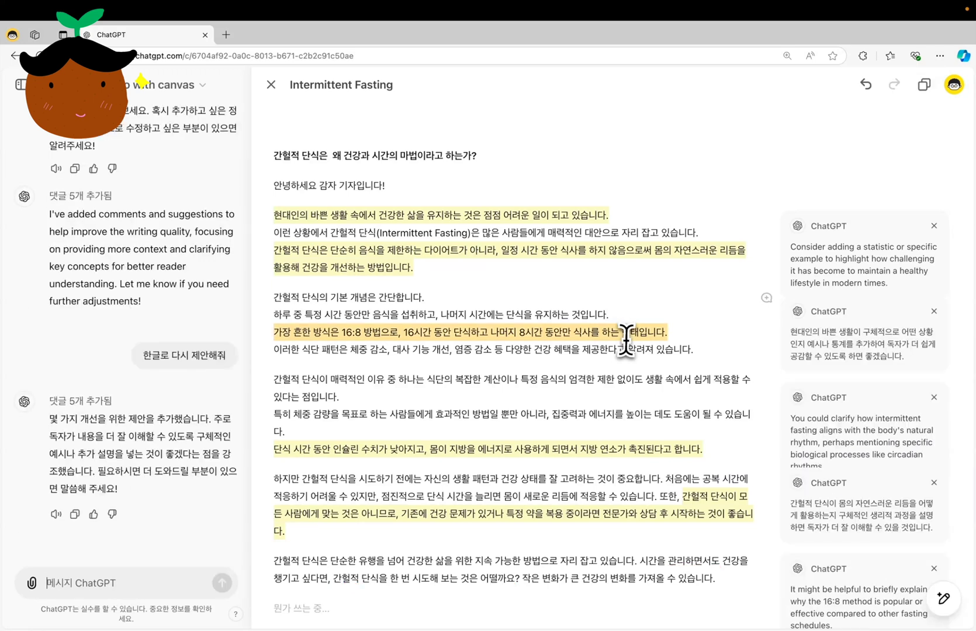
Dismiss the English suggestion comments so that only the Korean ones stay attached to the article
scroll(625, 341, "up", 5)
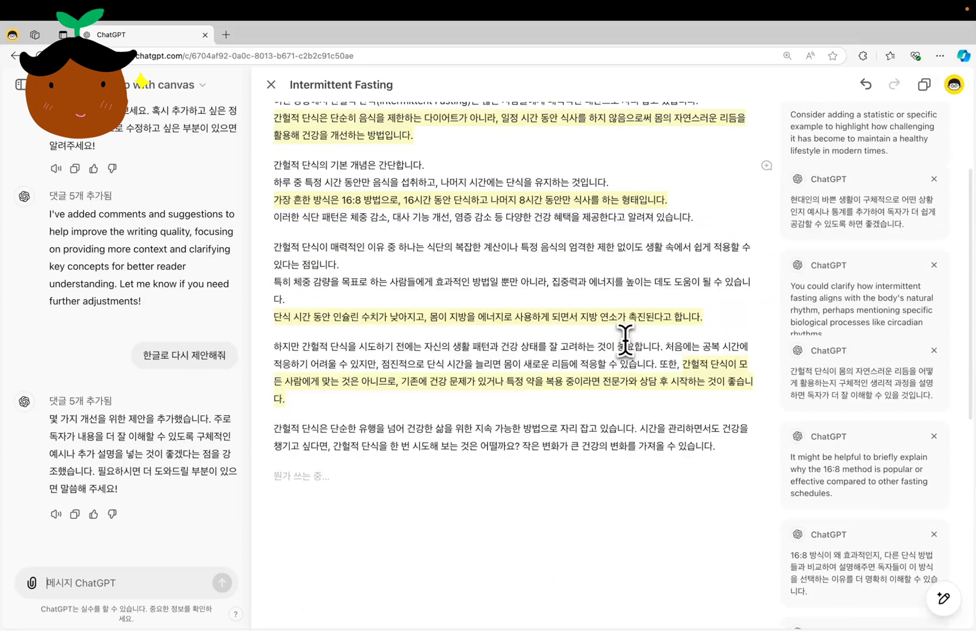
left_click(934, 226)
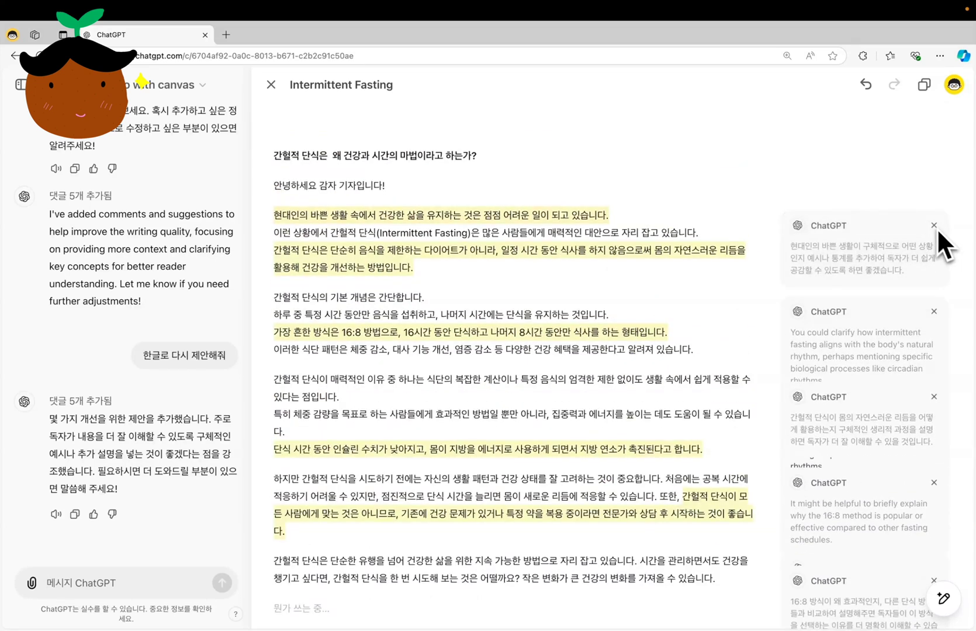
left_click(934, 311)
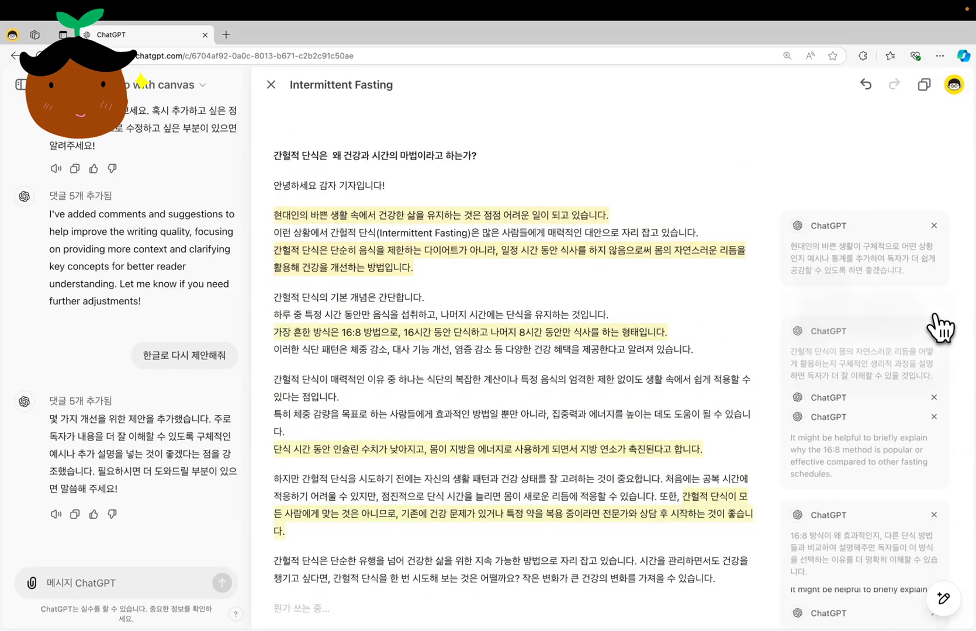
left_click(934, 396)
scroll(935, 430, "down", 3)
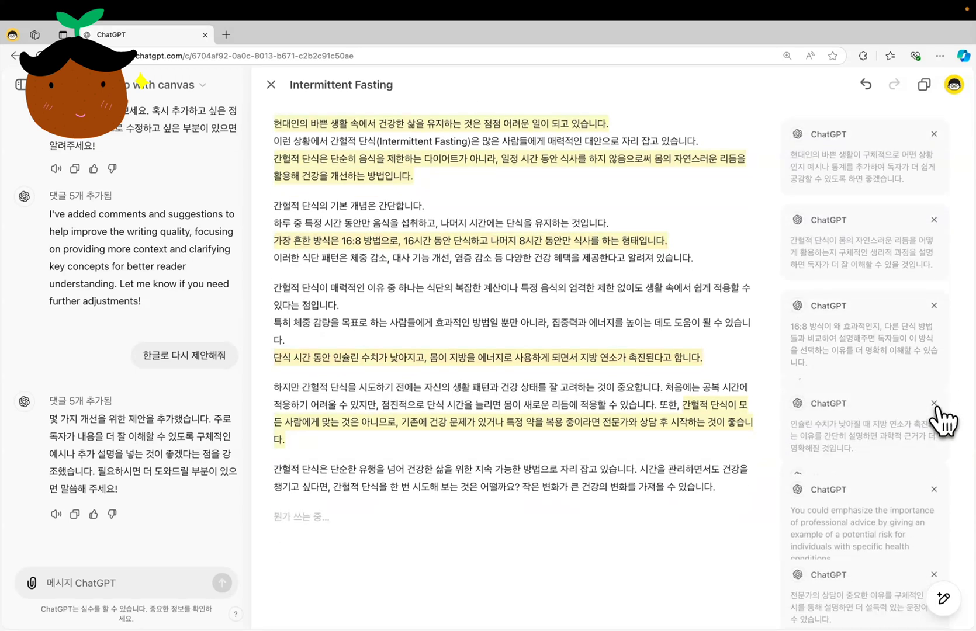
scroll(938, 421, "down", 3)
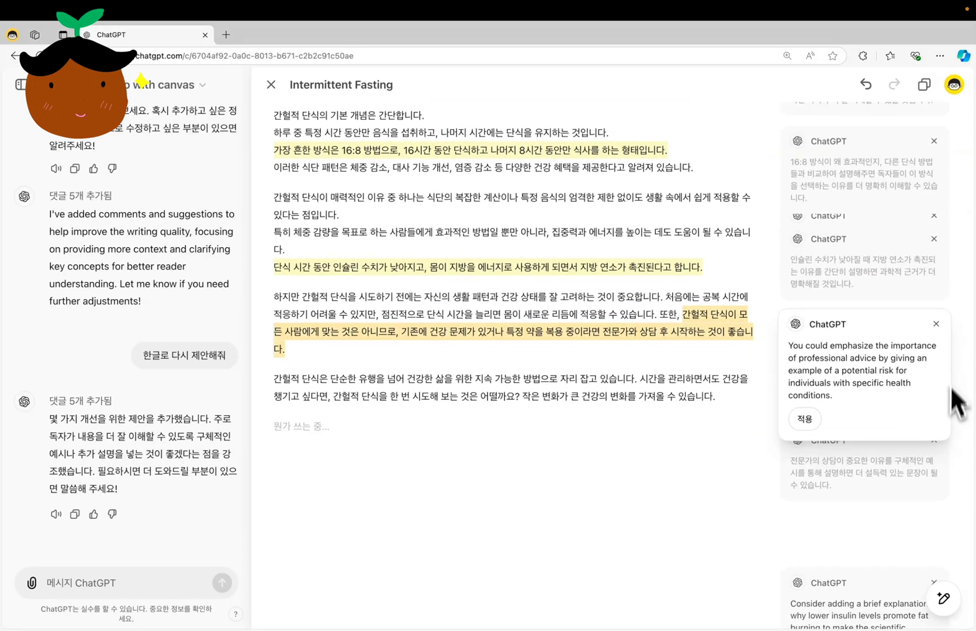
Apply the Korean suggestions about concrete examples of busy modern life and about the physiological process behind the body's natural rhythm
scroll(951, 385, "up", 6)
mouse_move(799, 260)
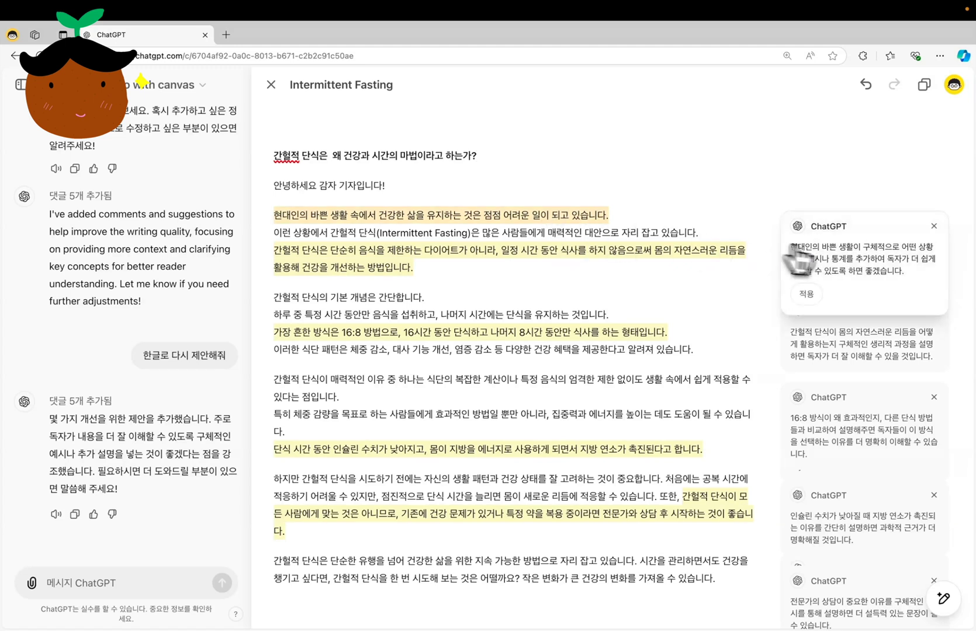
left_click(813, 294)
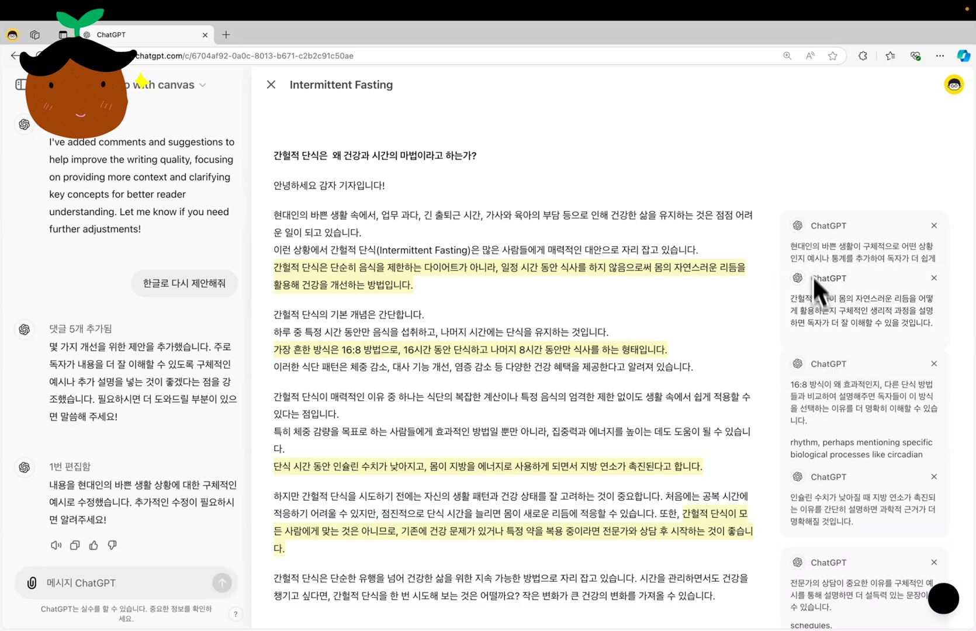
left_click(809, 346)
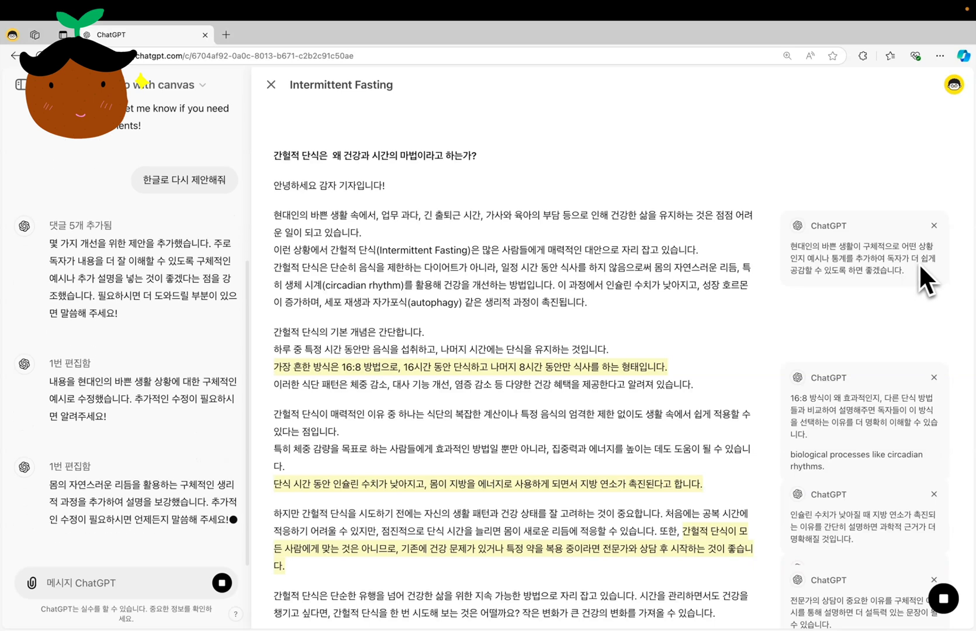
Dismiss the Korean suggestions on the 16:8 method and insulin levels, and apply the one on why expert consultation matters
mouse_move(821, 322)
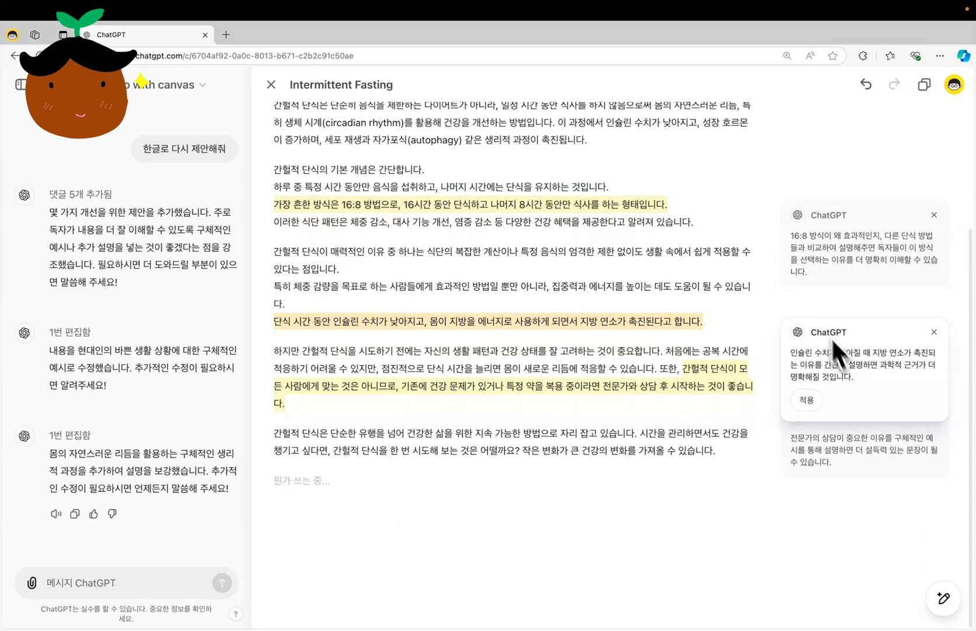
left_click(934, 216)
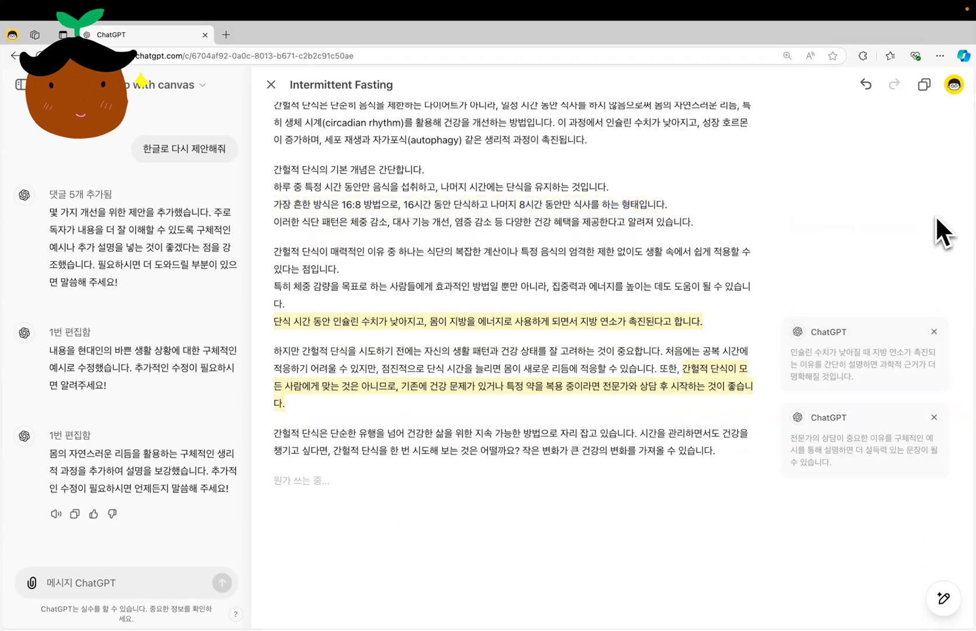
left_click(933, 332)
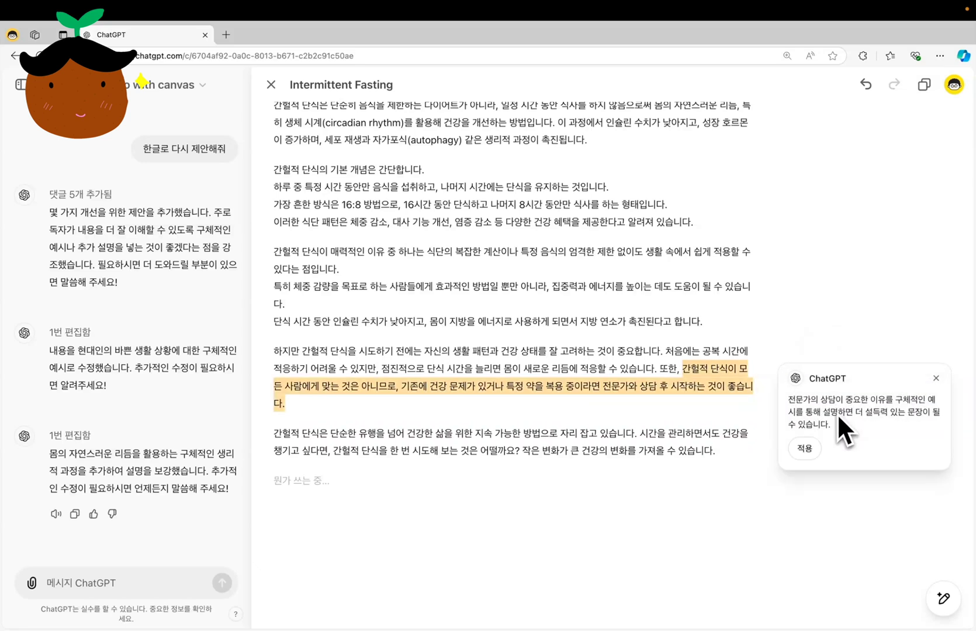
left_click(804, 449)
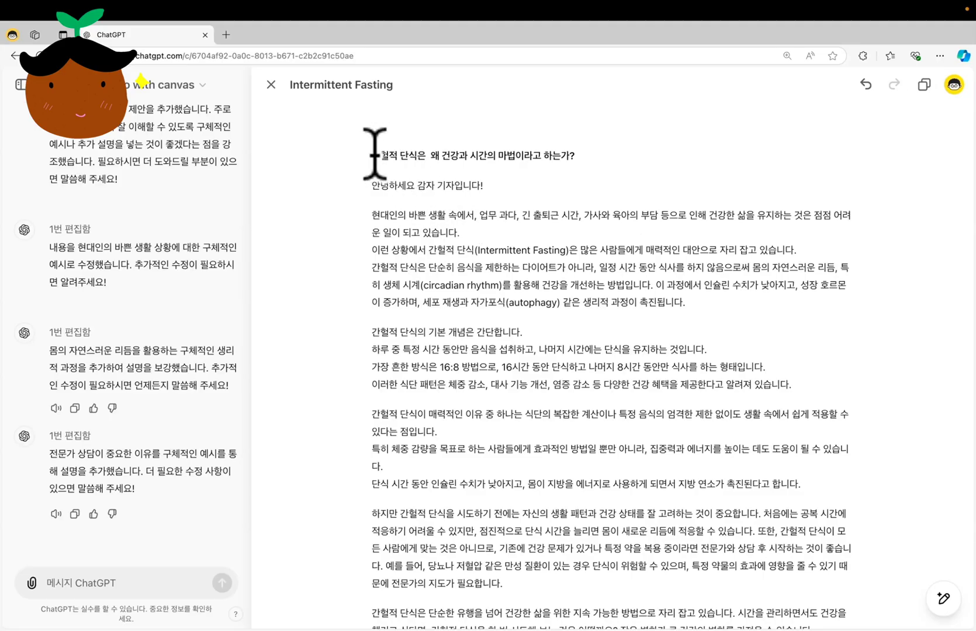
Shorten the whole article to about 50% of its length with the canvas length adjustment
left_click_drag(374, 153, 554, 421)
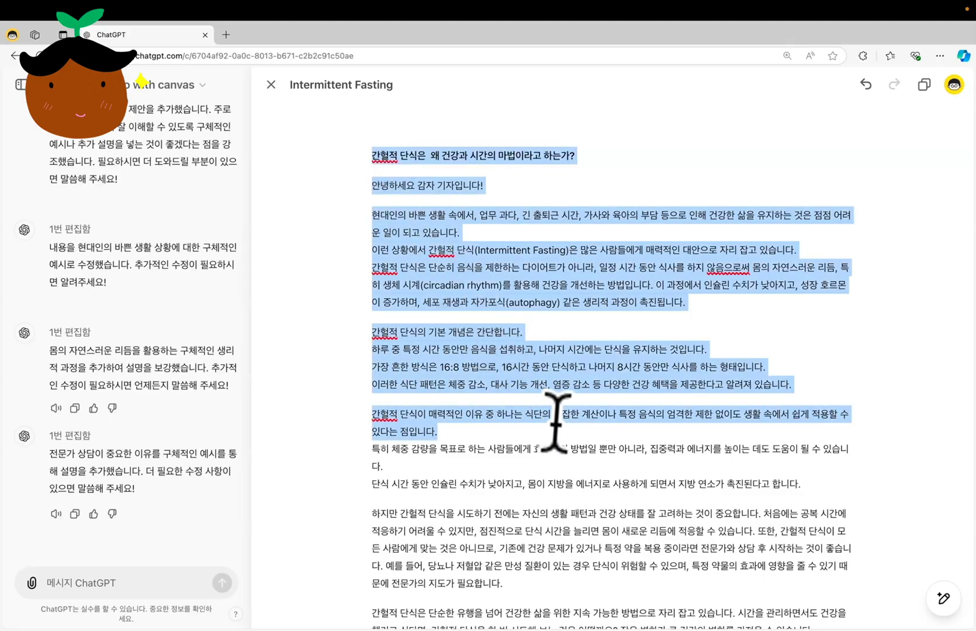
left_click(951, 562)
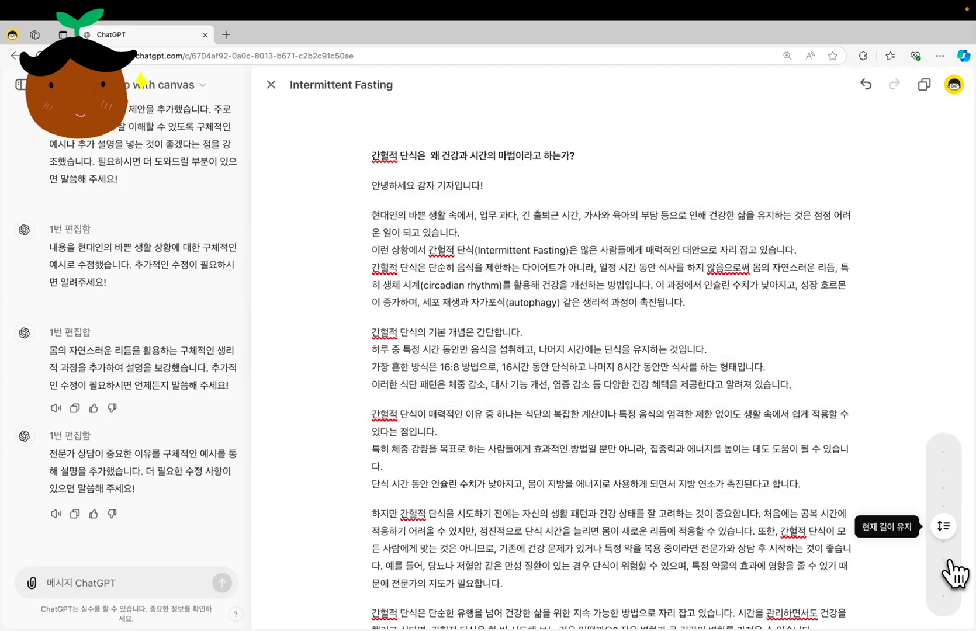
left_click_drag(947, 563, 948, 577)
left_click(945, 569)
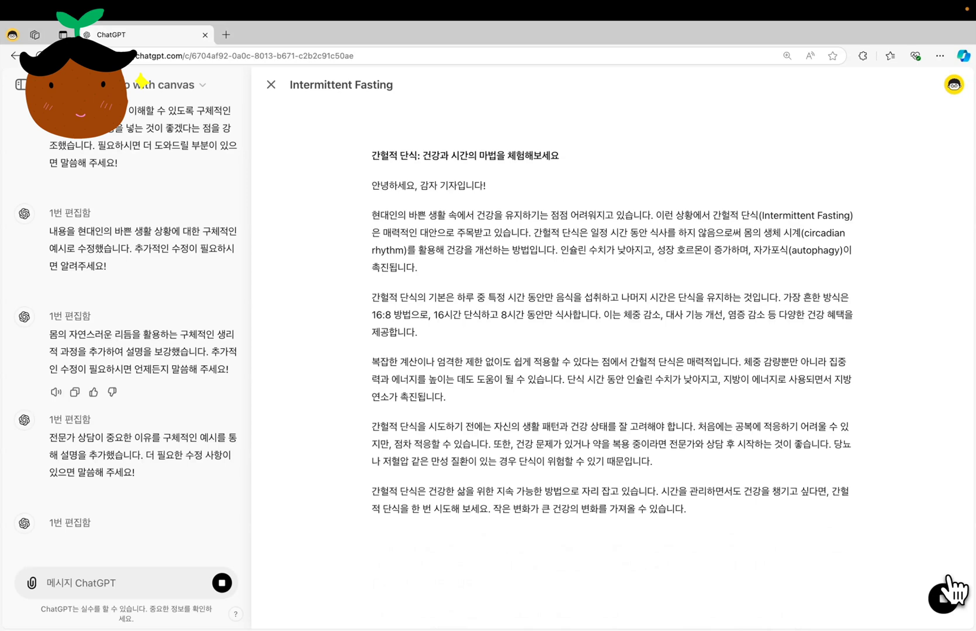
Lengthen only the closing paragraph, starting "간헐적 단식은 건강한 삶을 위한", with the canvas length adjustment
left_click_drag(693, 508, 374, 491)
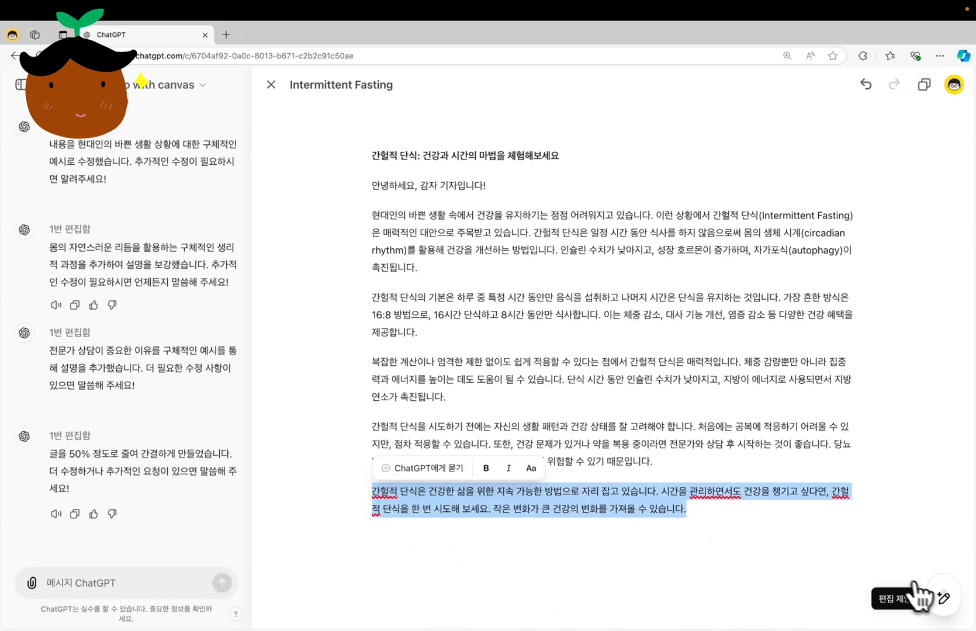
mouse_move(944, 602)
left_click(944, 564)
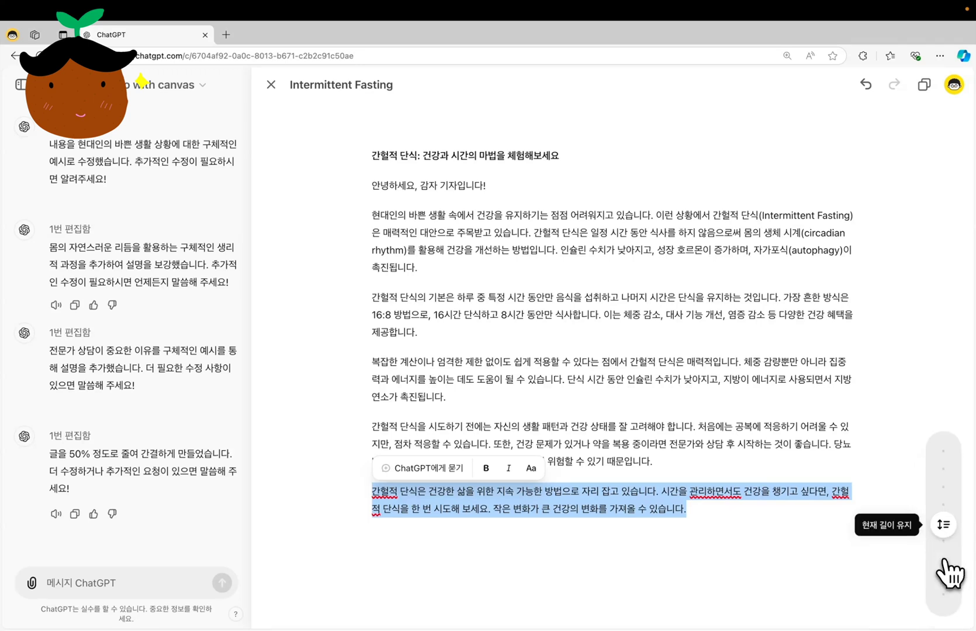
left_click_drag(941, 518, 945, 471)
left_click(943, 465)
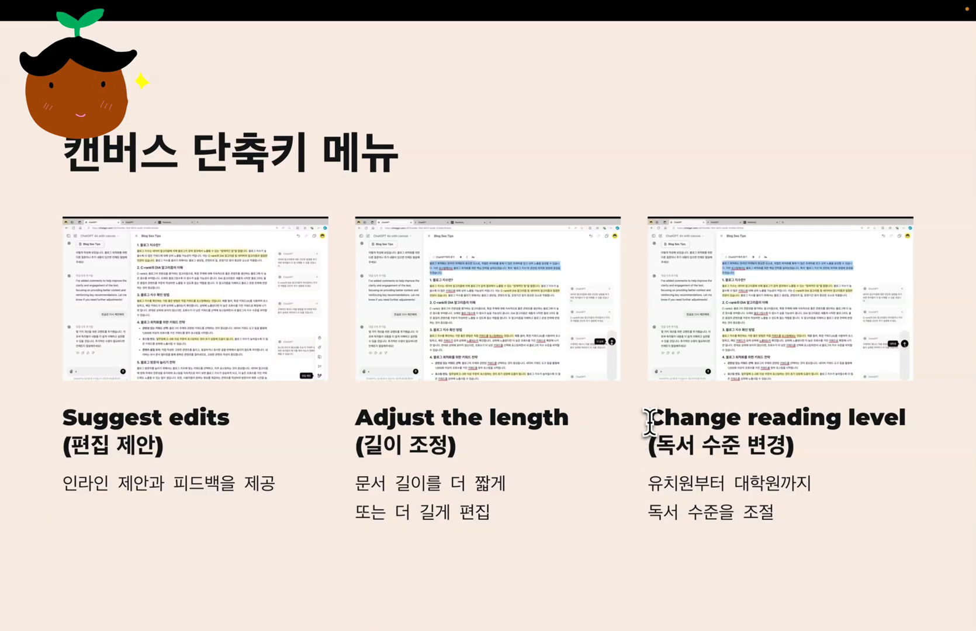
left_click_drag(647, 420, 905, 423)
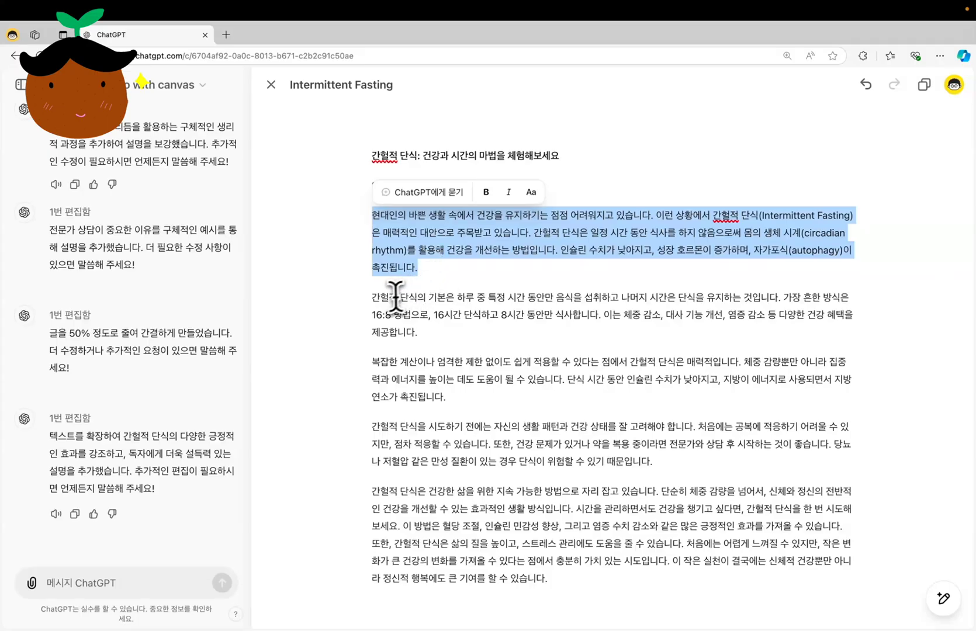
left_click_drag(373, 295, 448, 393)
left_click_drag(372, 490, 579, 576)
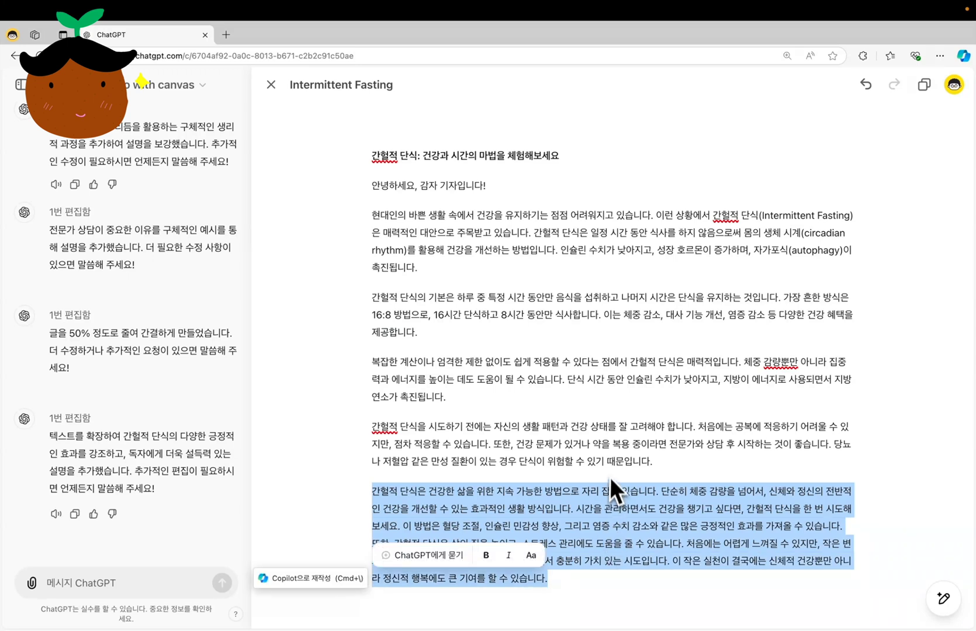
left_click(836, 404)
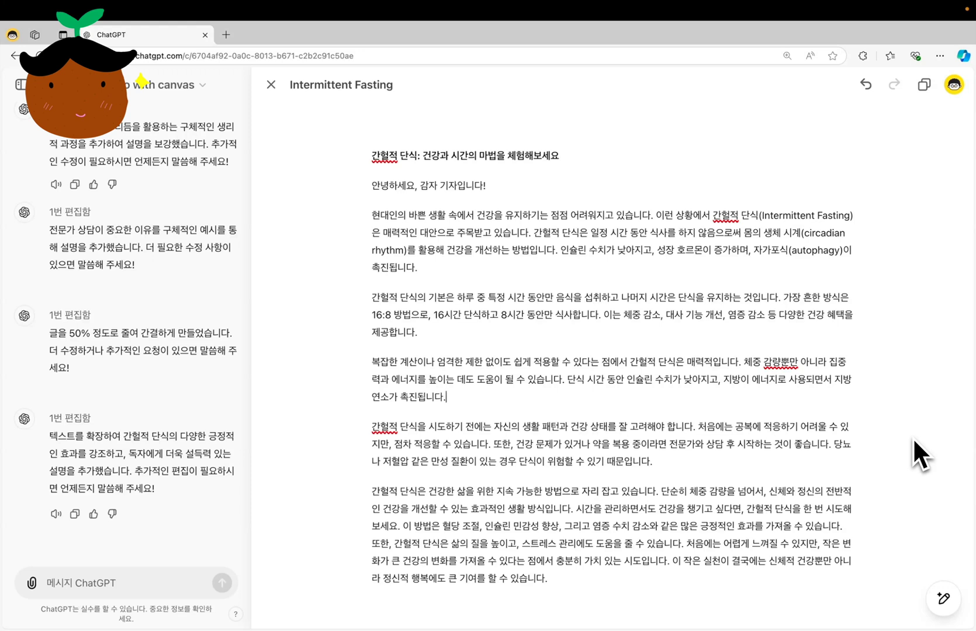
mouse_move(945, 598)
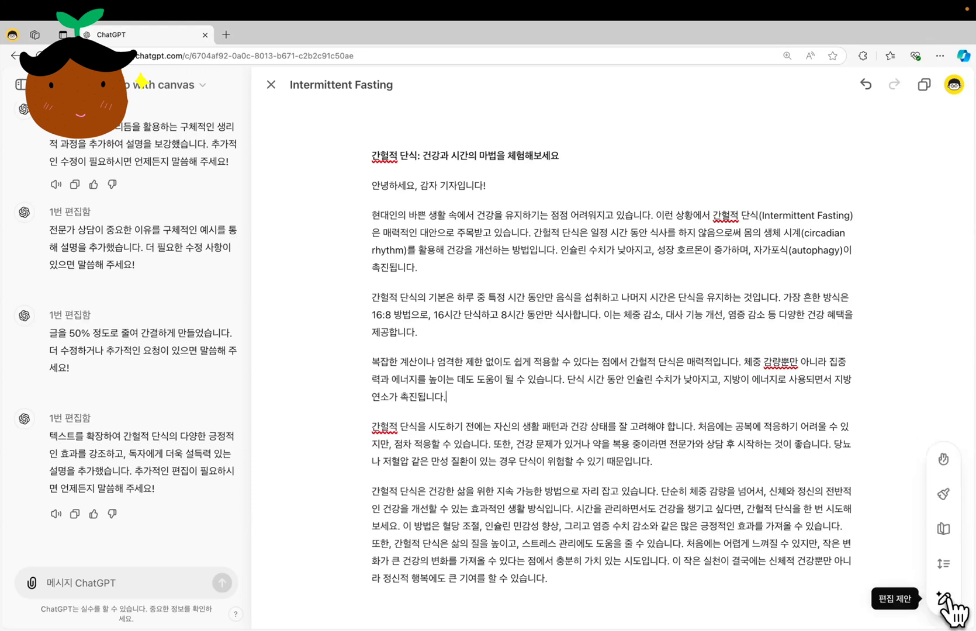
Raise the whole article's reading level to graduate-school level with the canvas reading level adjustment and review the rewritten text
left_click(943, 529)
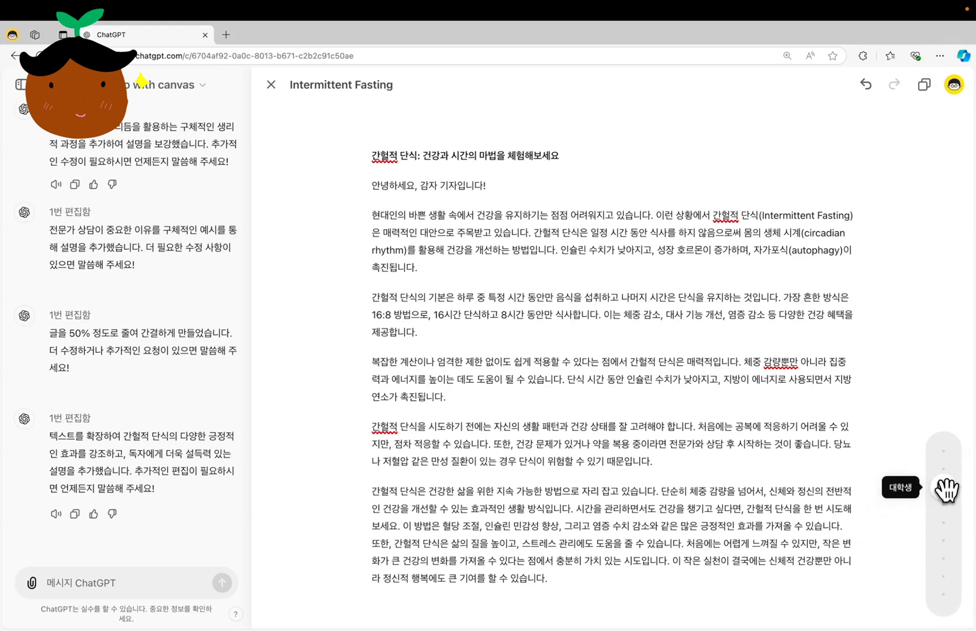
left_click_drag(946, 480, 948, 460)
left_click(943, 459)
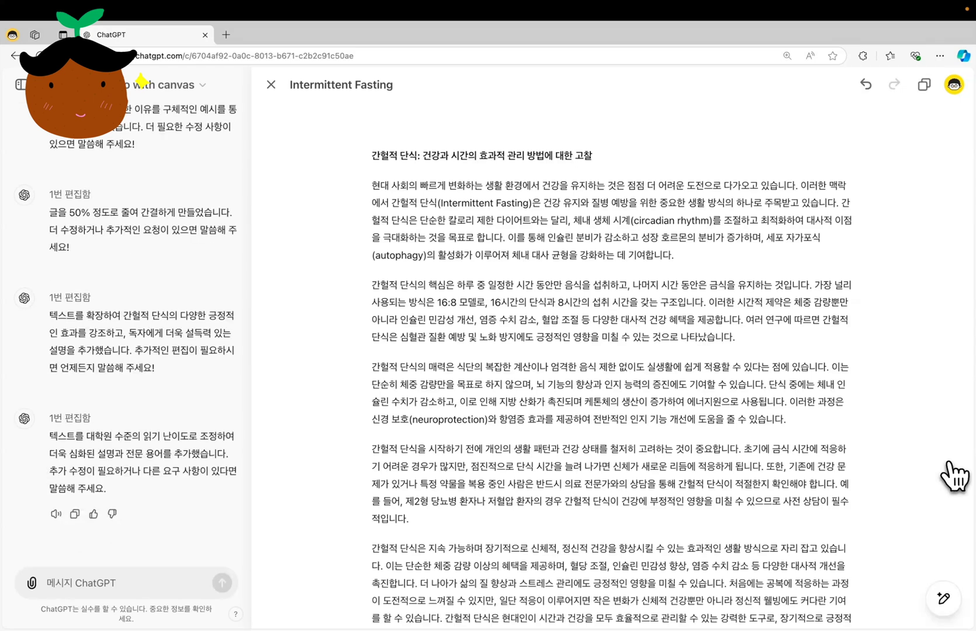
scroll(740, 462, "down", 3)
scroll(701, 461, "up", 3)
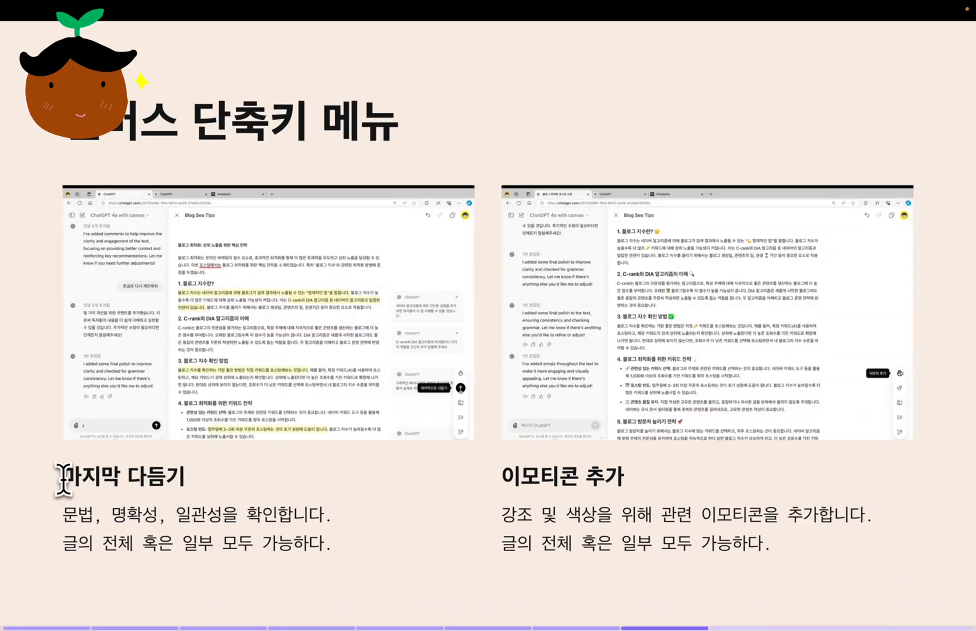
left_click_drag(63, 479, 204, 479)
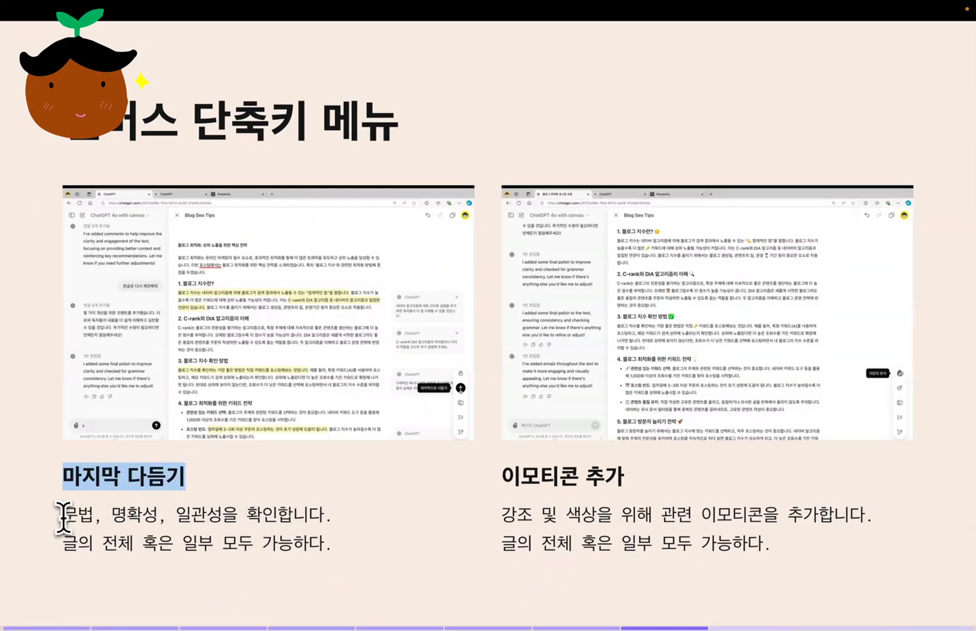
left_click_drag(63, 514, 332, 518)
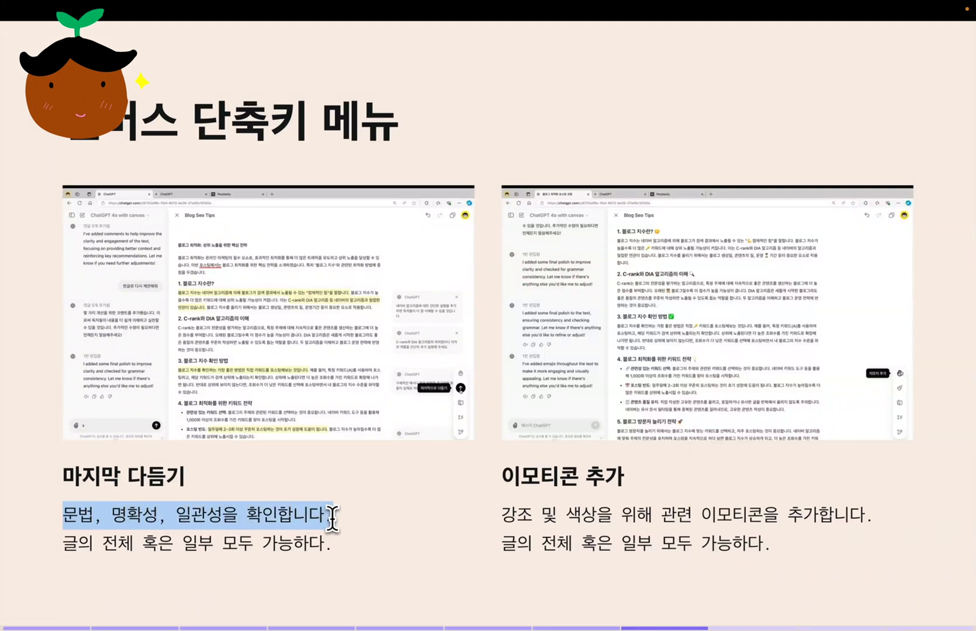
left_click(363, 538)
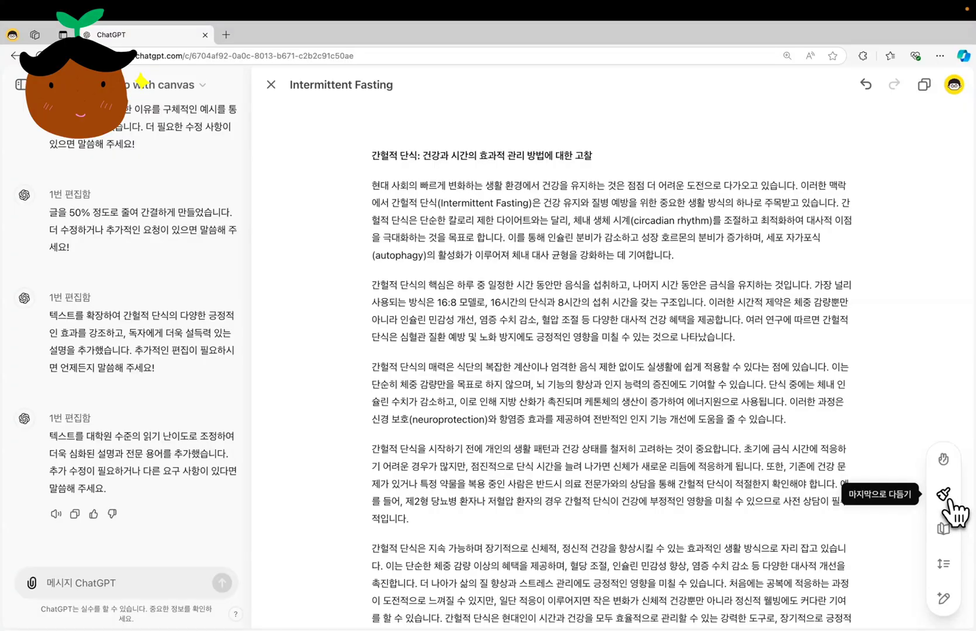
Apply the canvas final polish to the whole article to check grammar, clarity and consistency
left_click(949, 500)
left_click(944, 495)
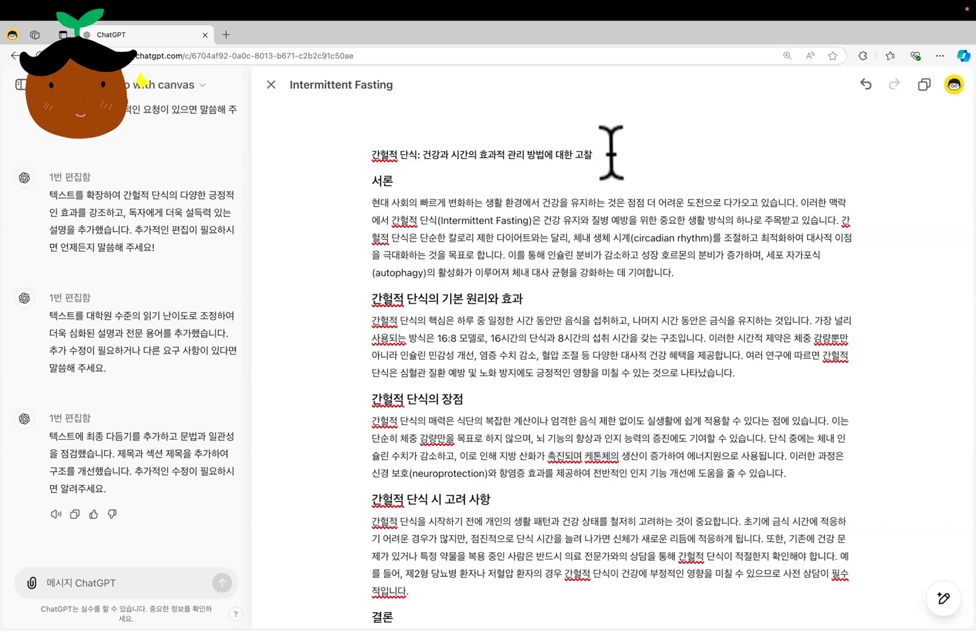
Try to add emojis only to the title line "간헐적 단식: 건강과 시간의 효과적 관리 방법에 대한 고찰"
left_click_drag(610, 153, 445, 146)
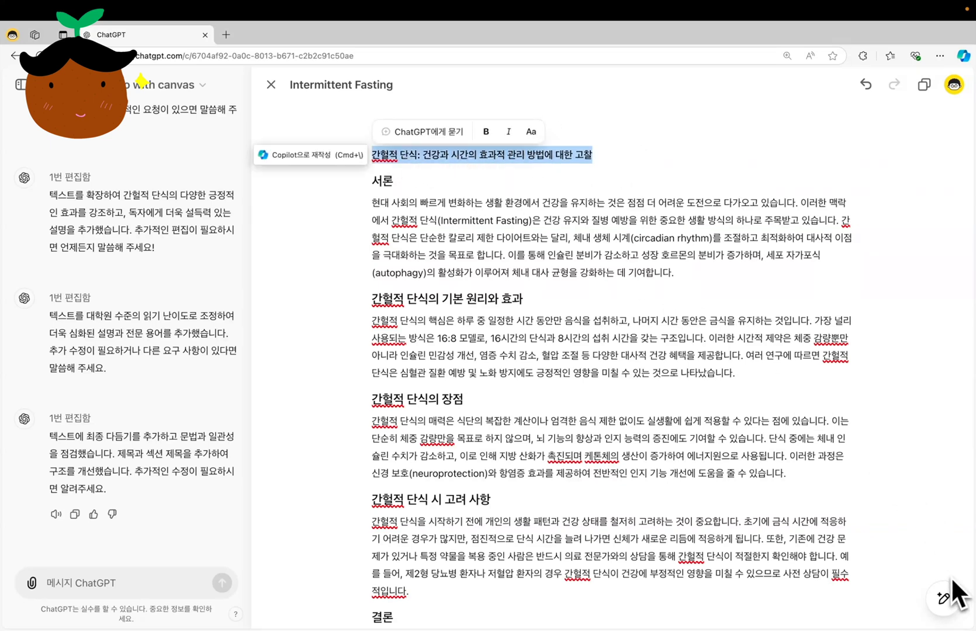
mouse_move(947, 592)
left_click(943, 457)
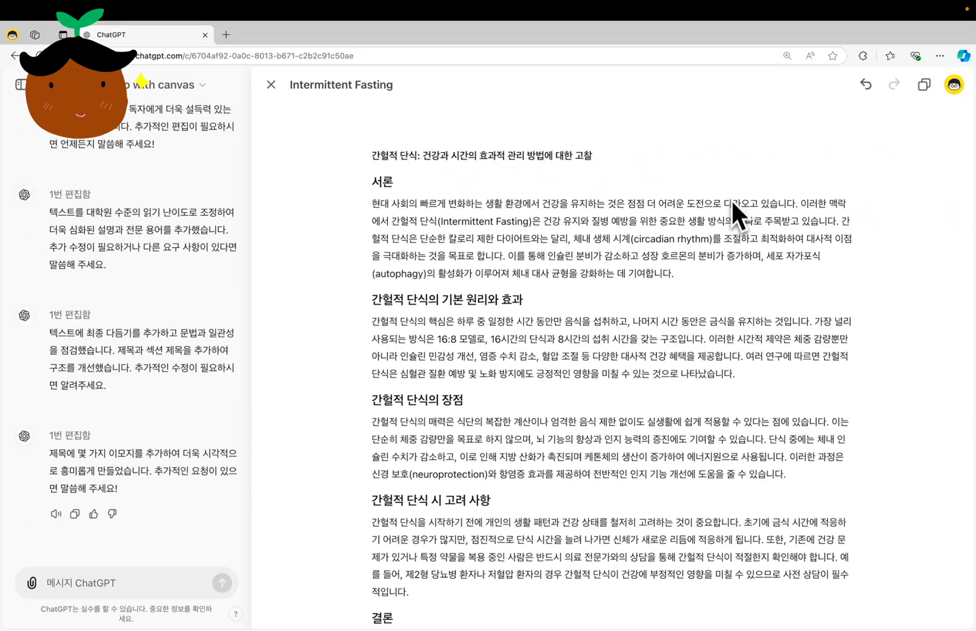
Add emojis throughout the whole article with the canvas emoji shortcut
mouse_move(943, 584)
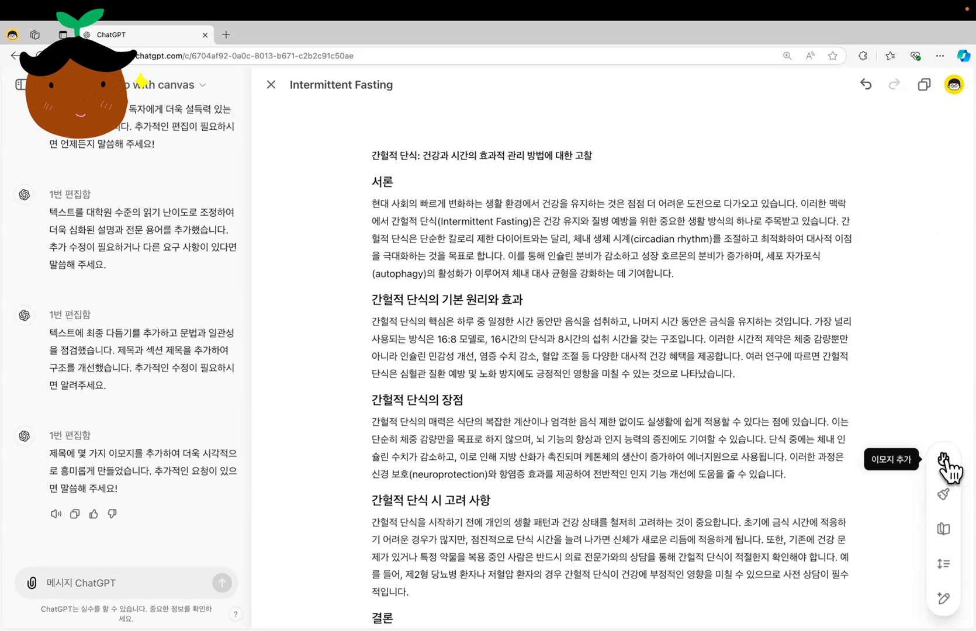
left_click(946, 458)
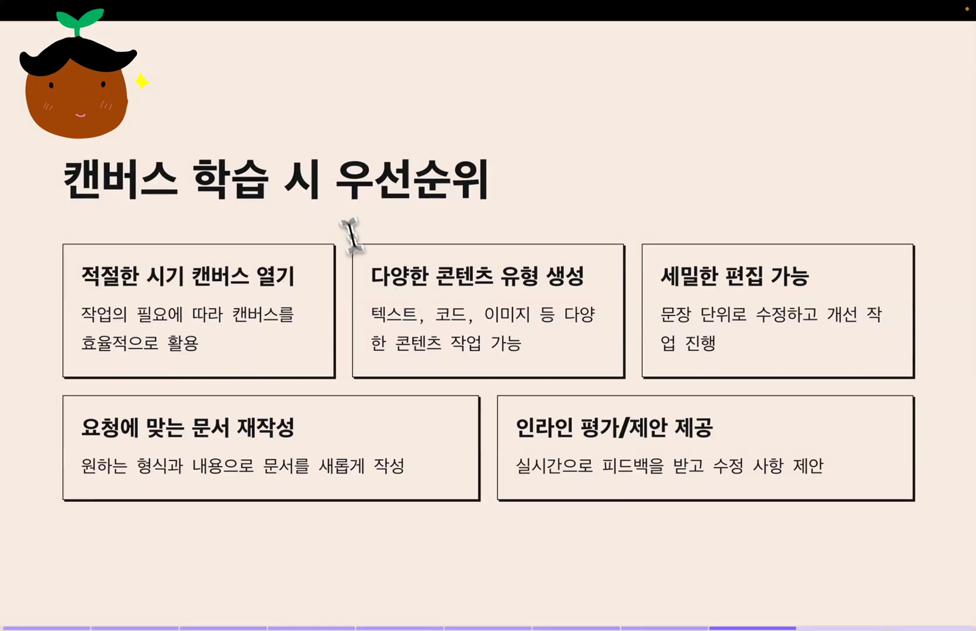
left_click_drag(66, 180, 271, 177)
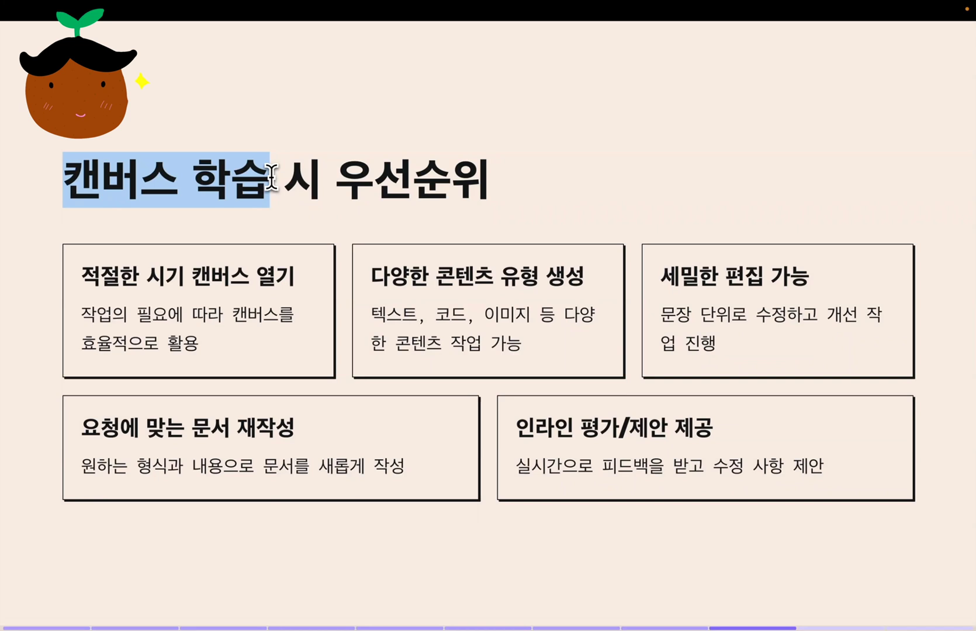
left_click_drag(335, 178, 484, 176)
left_click(83, 277)
left_click_drag(83, 277, 290, 274)
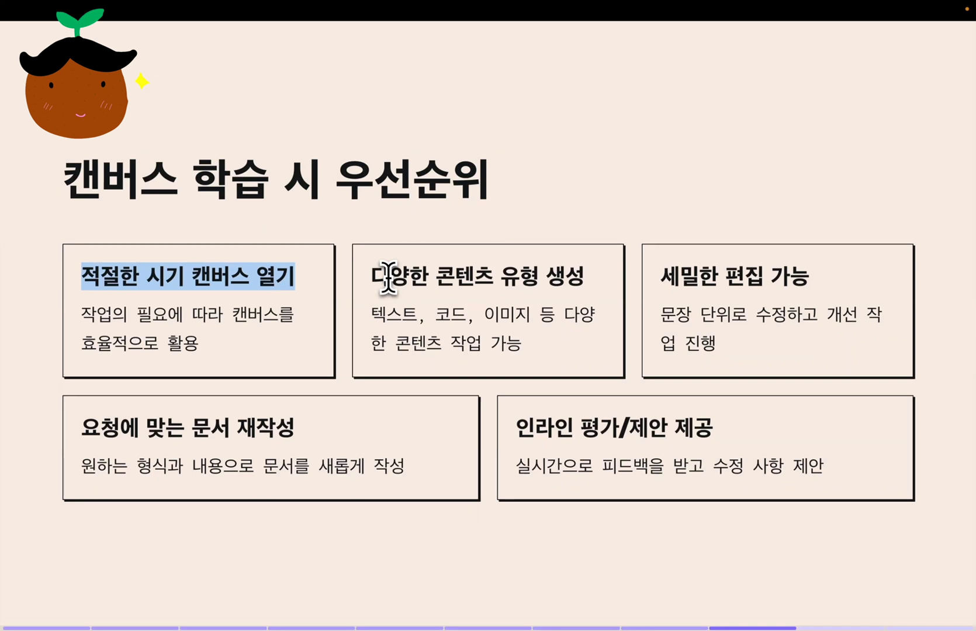
left_click_drag(374, 276, 584, 287)
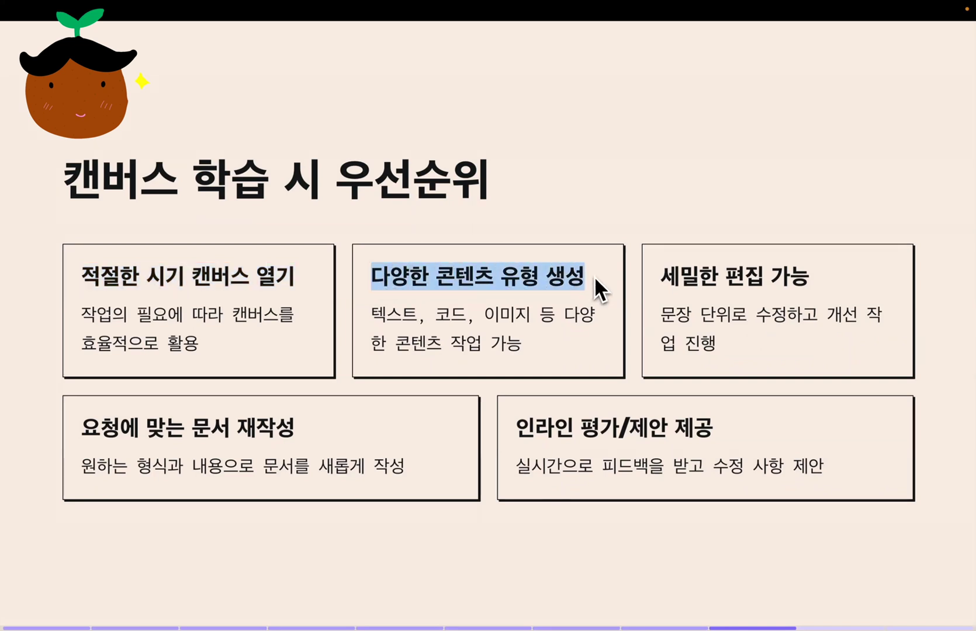
left_click_drag(484, 315, 532, 316)
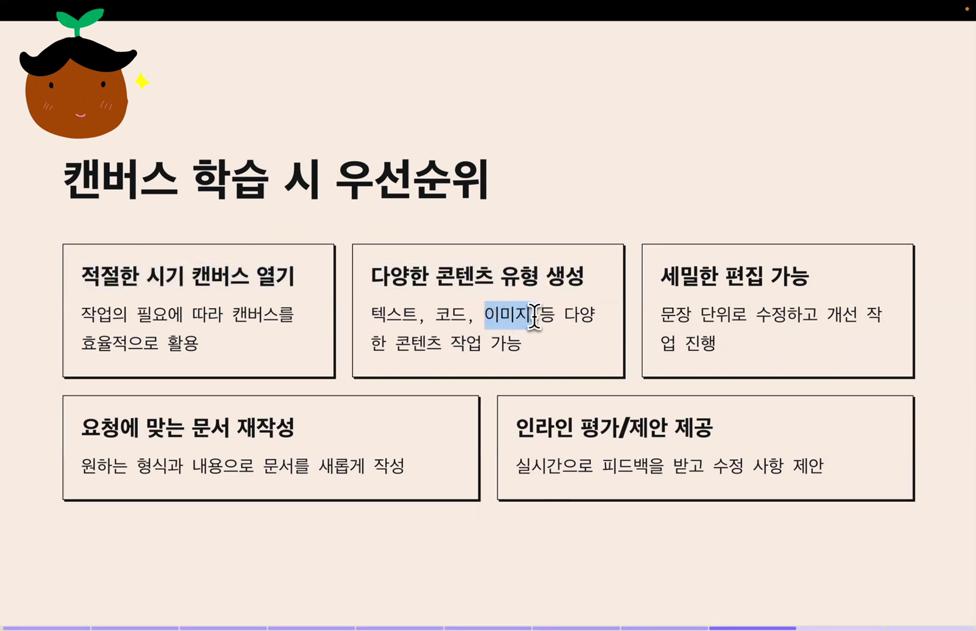
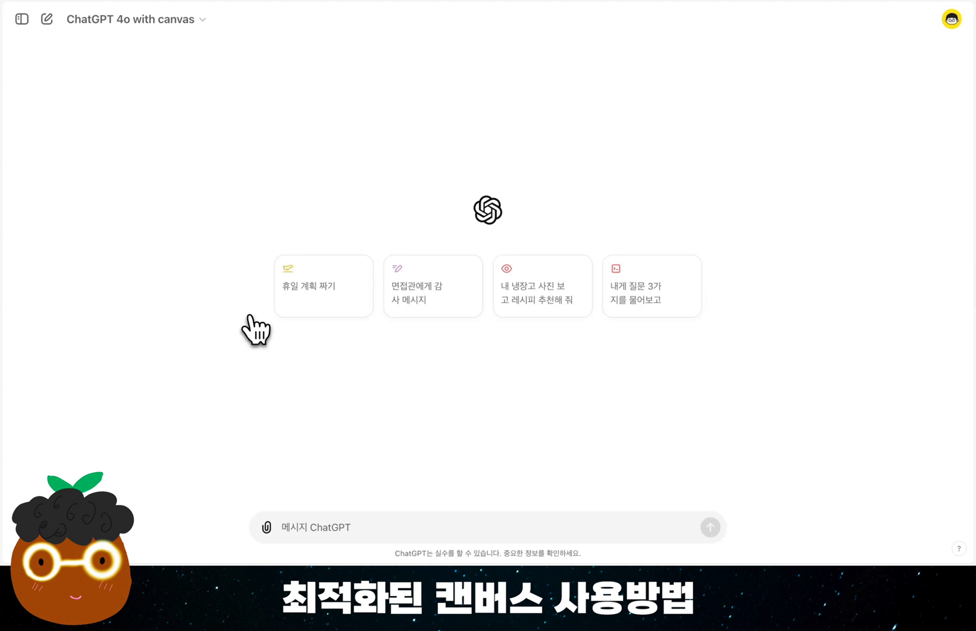
Attach the three blog source documents to a new chat and send the prompt ""블로그 운영 팁"에 대해서 블로그글을 작성하고 싶어."
left_click(268, 529)
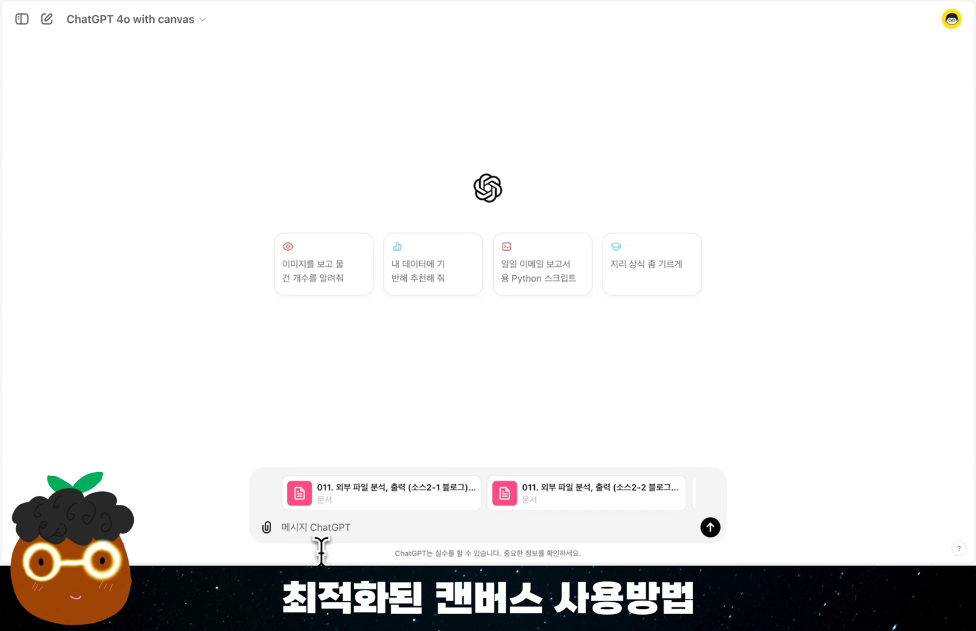
type("\"블로그 운영 팁\"에 대해서 블로그글을 작성하고 싶어.")
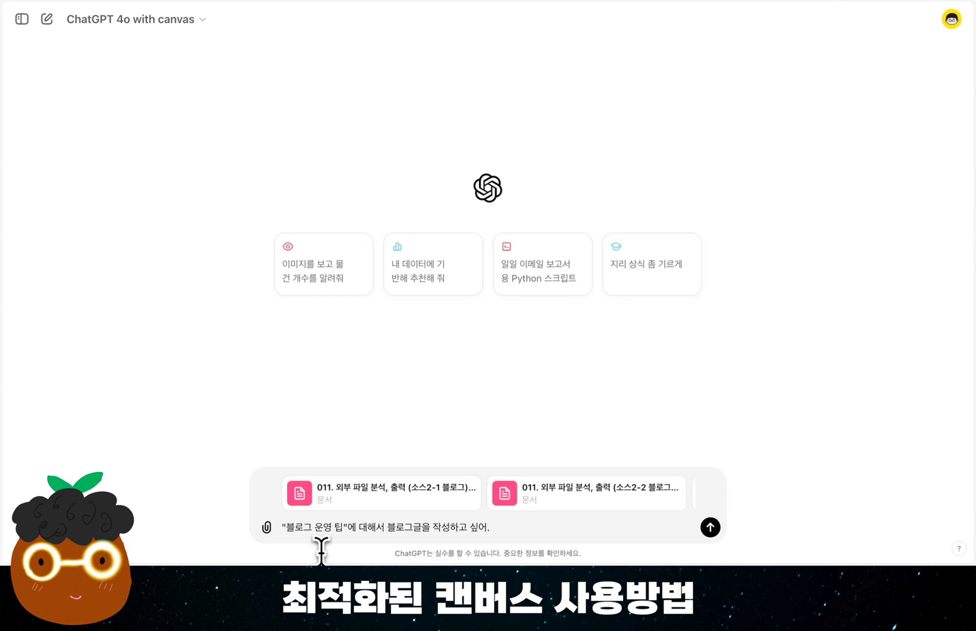
key("Return")
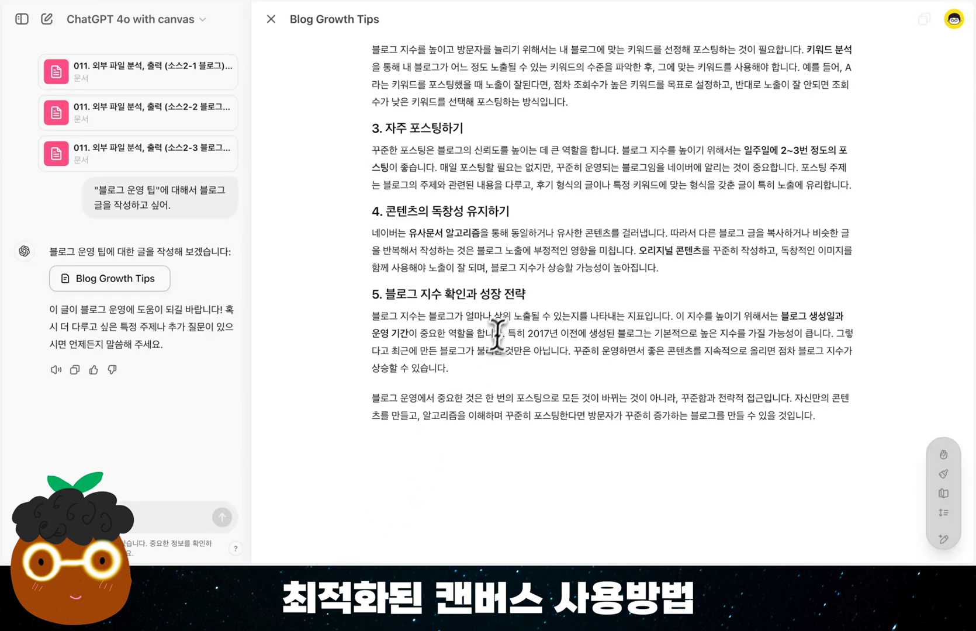
Review the generated blog article from the introduction through the five numbered sections and the closing paragraph
scroll(499, 329, "up", 5)
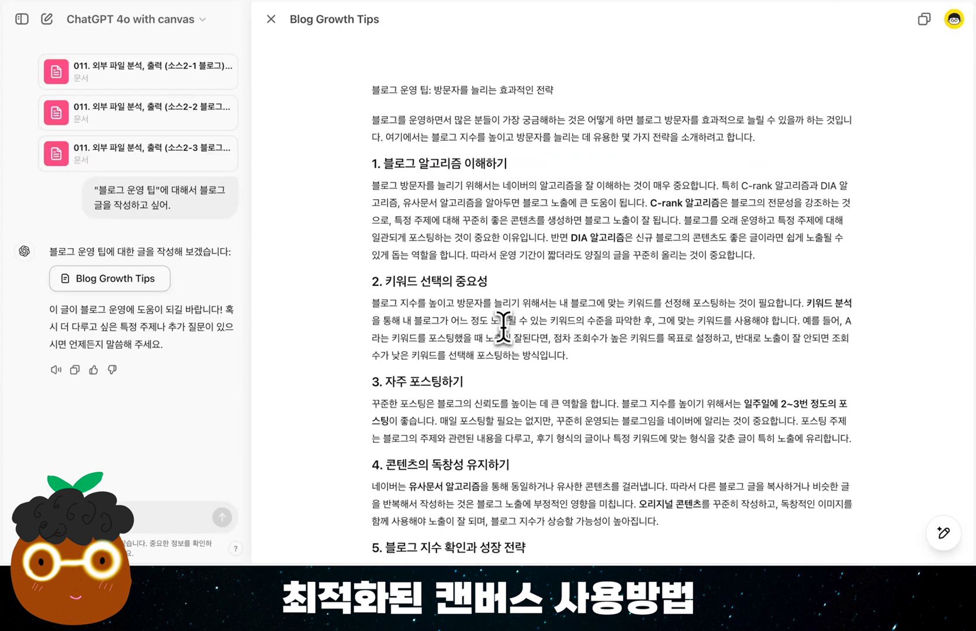
left_click(568, 203)
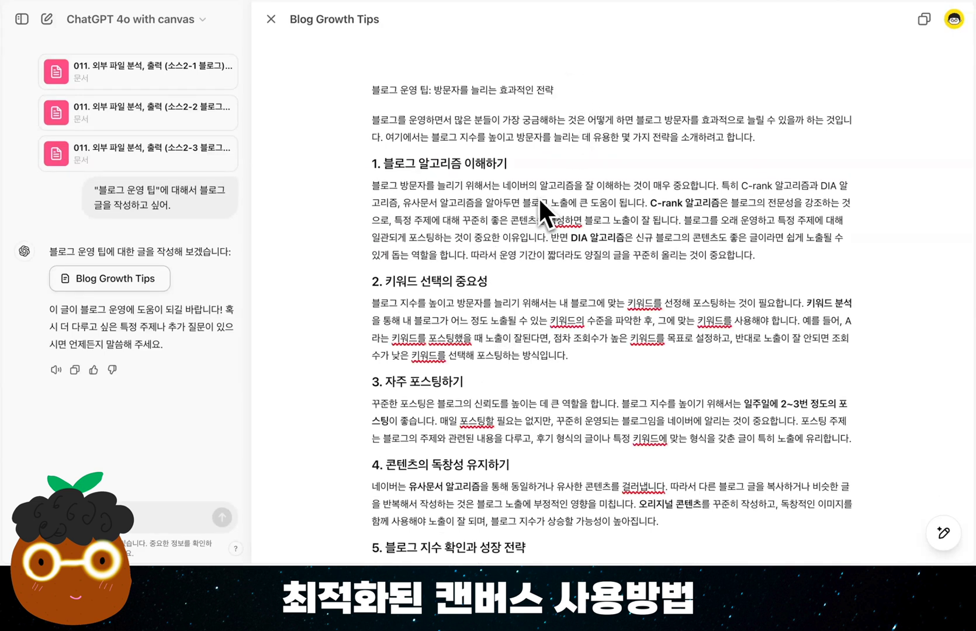
scroll(538, 199, "down", 2)
scroll(539, 198, "down", 2)
scroll(538, 198, "up", 3)
scroll(546, 199, "down", 2)
scroll(547, 199, "down", 2)
scroll(548, 199, "up", 4)
Lengthen the whole article with the canvas length adjustment set to "더 길게"
key("ctrl+a")
mouse_move(953, 509)
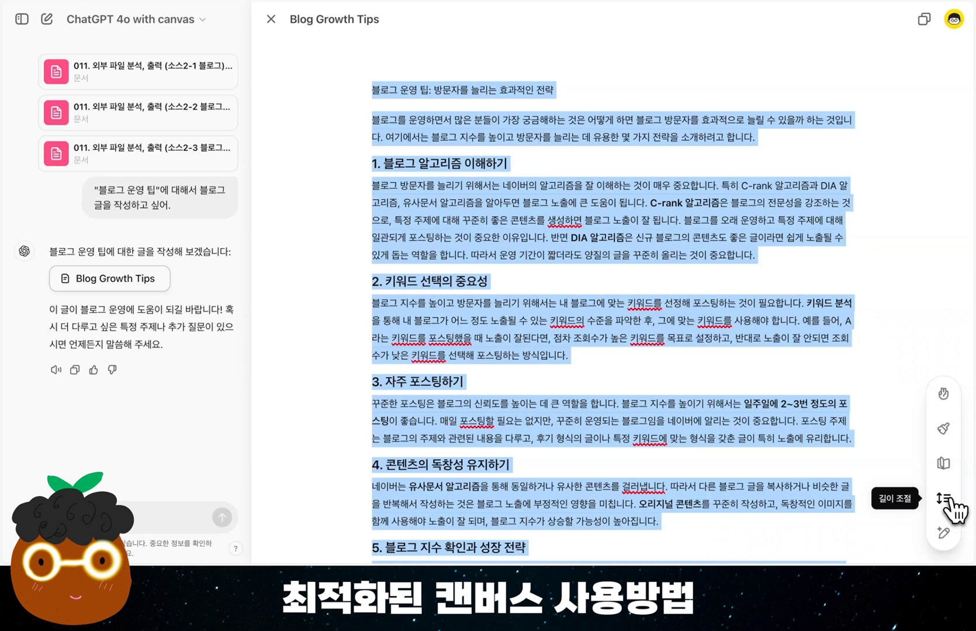
left_click(948, 501)
left_click_drag(947, 462, 951, 418)
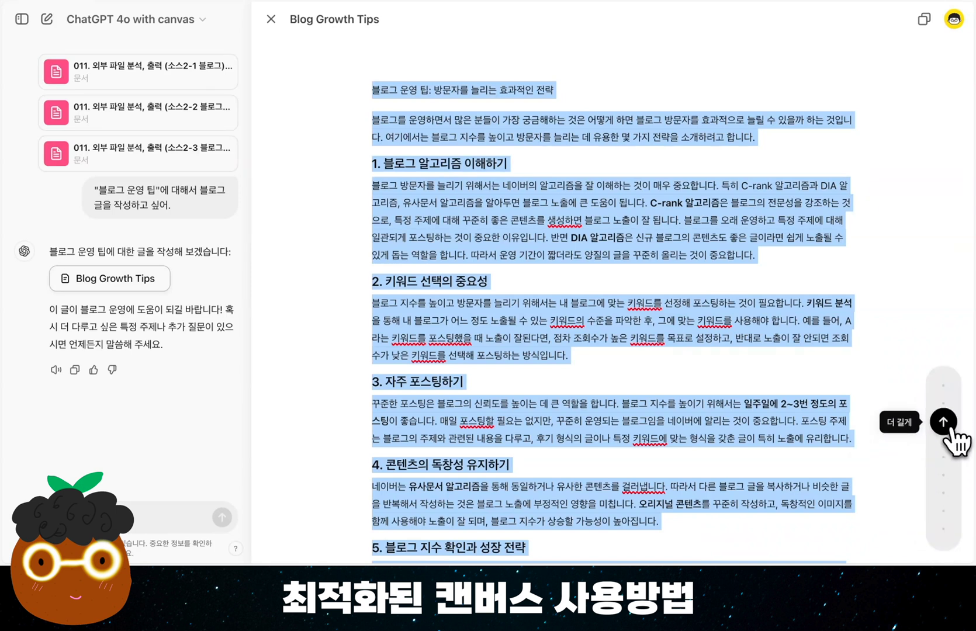
left_click(944, 423)
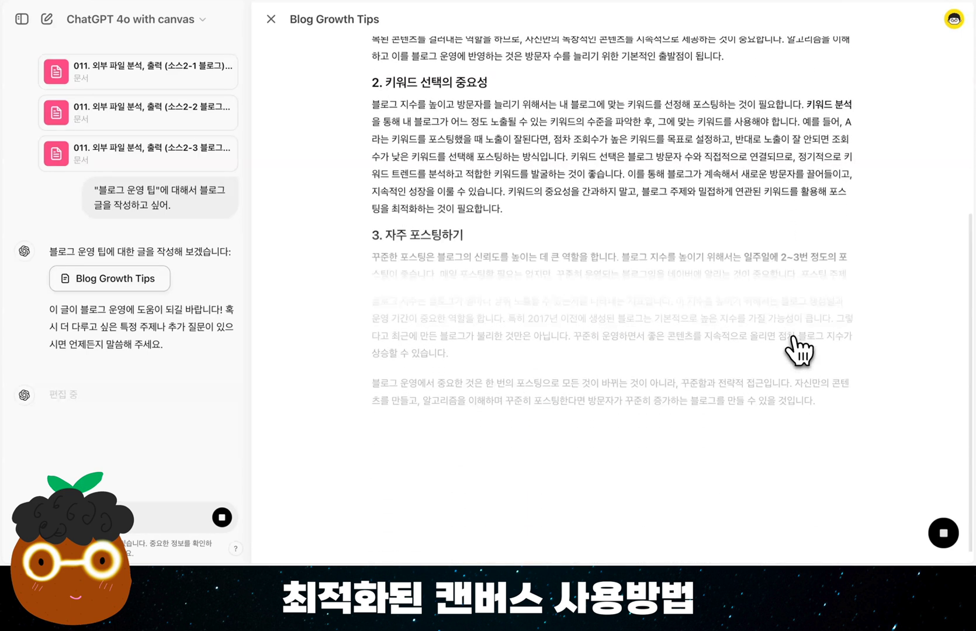
Rewrite the article at the "중학생" reading level with the canvas reading level adjustment
left_click(943, 463)
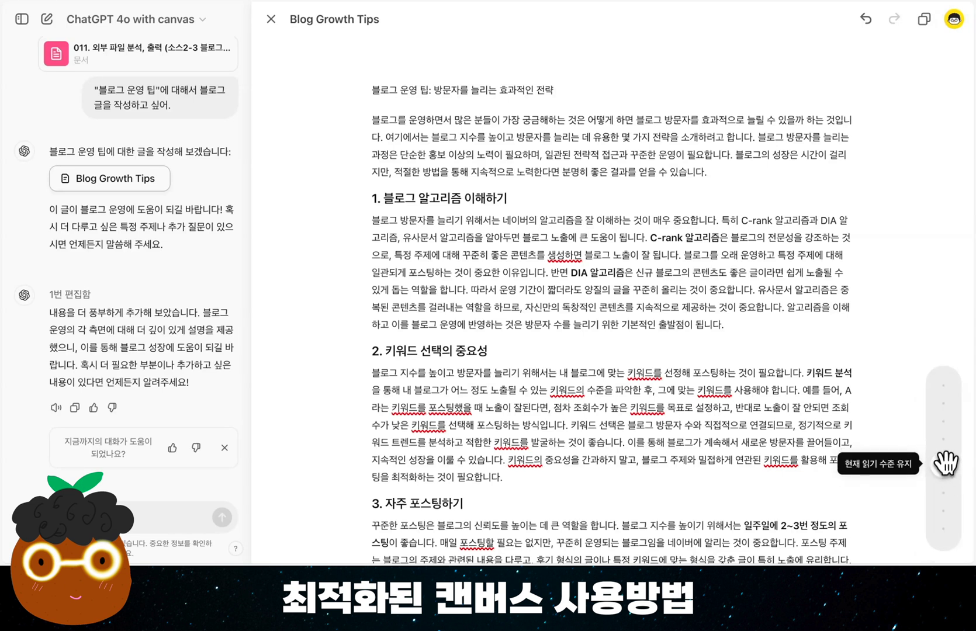
left_click_drag(943, 460, 942, 494)
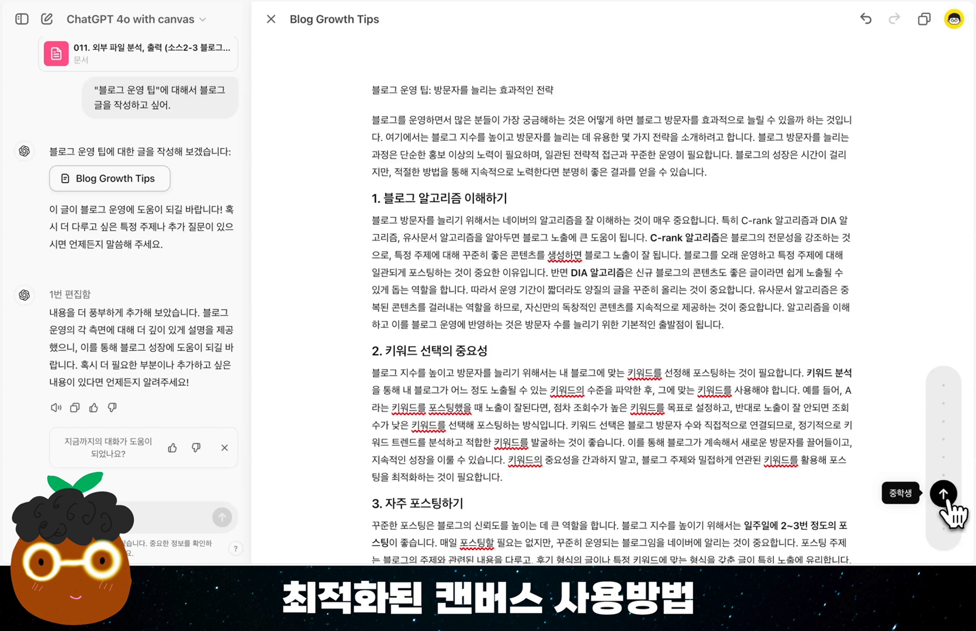
left_click(942, 494)
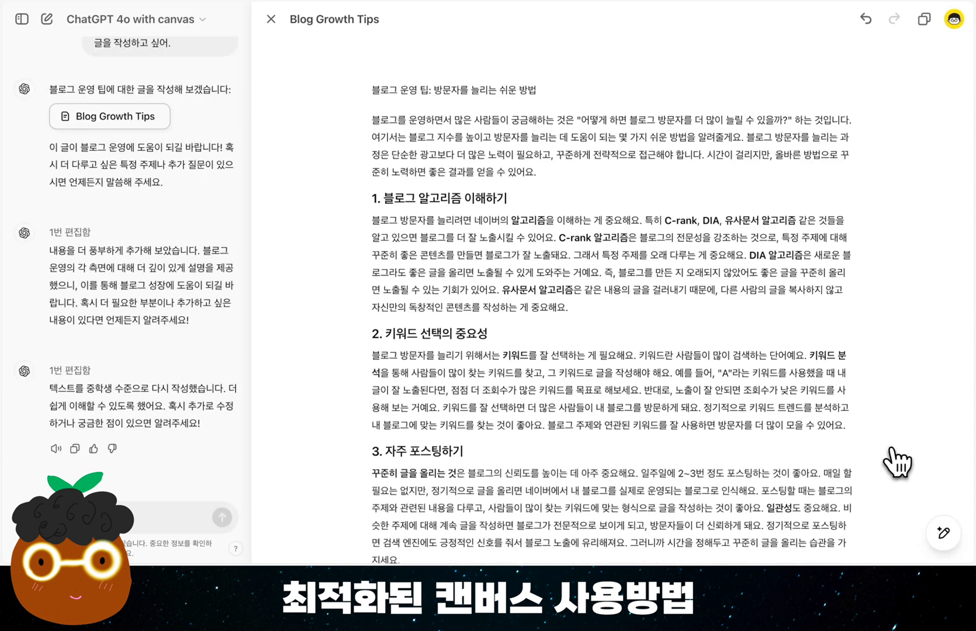
Lengthen only the introductory paragraph under the title with the canvas length adjustment
mouse_move(937, 531)
left_click_drag(535, 172, 367, 119)
left_click_drag(568, 307, 372, 225)
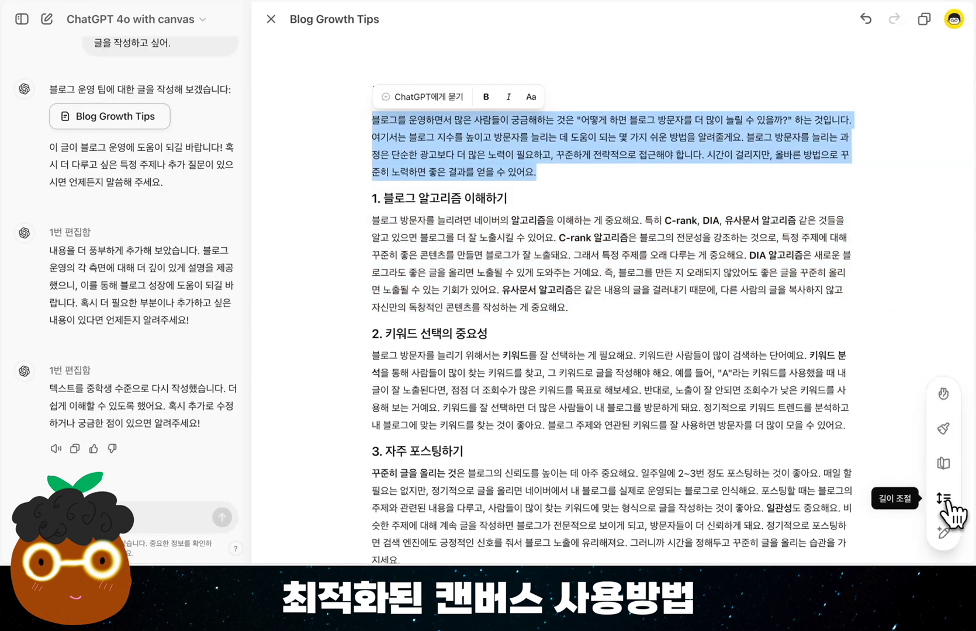
left_click(948, 510)
left_click_drag(945, 462, 948, 426)
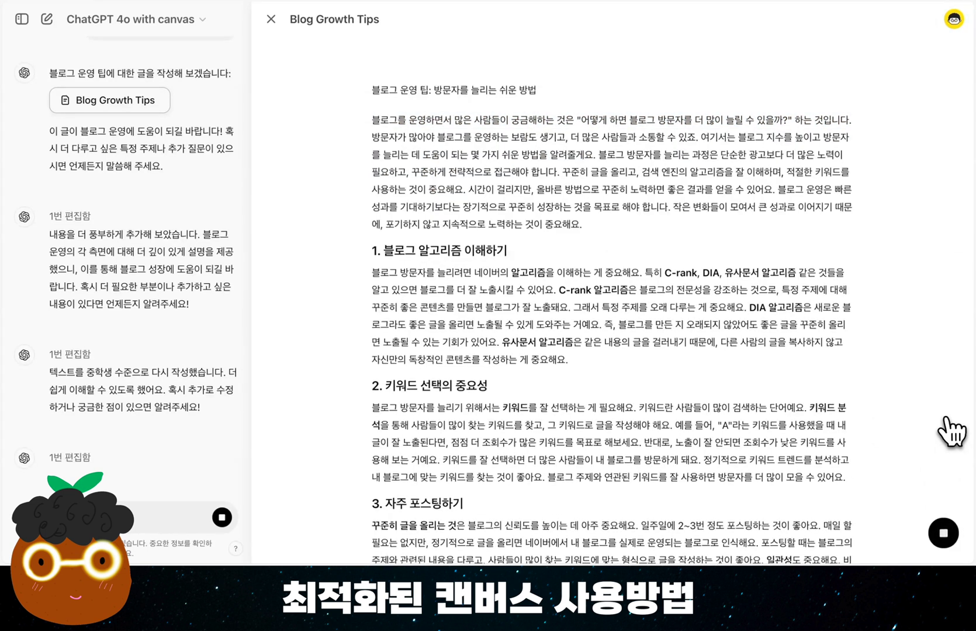
Request canvas edit suggestions for the article and review the comments added beside the highlighted sentences
mouse_move(948, 535)
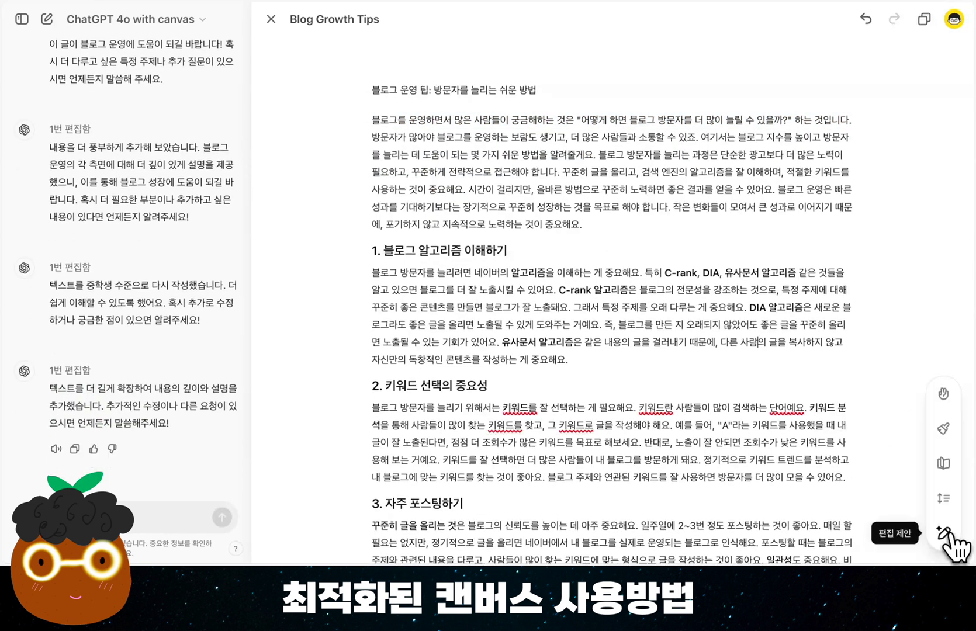
left_click(948, 533)
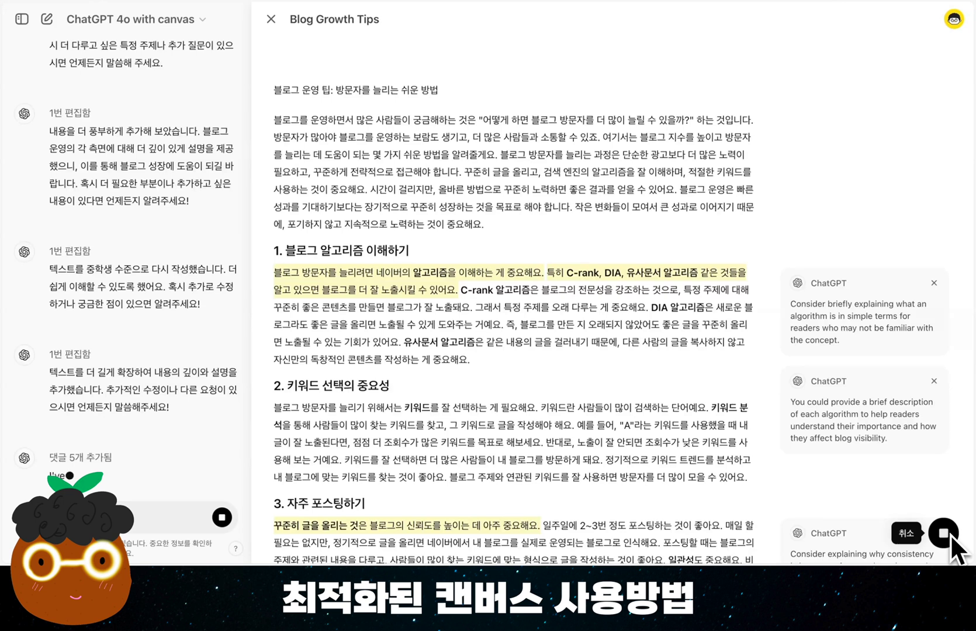
scroll(869, 340, "down", 5)
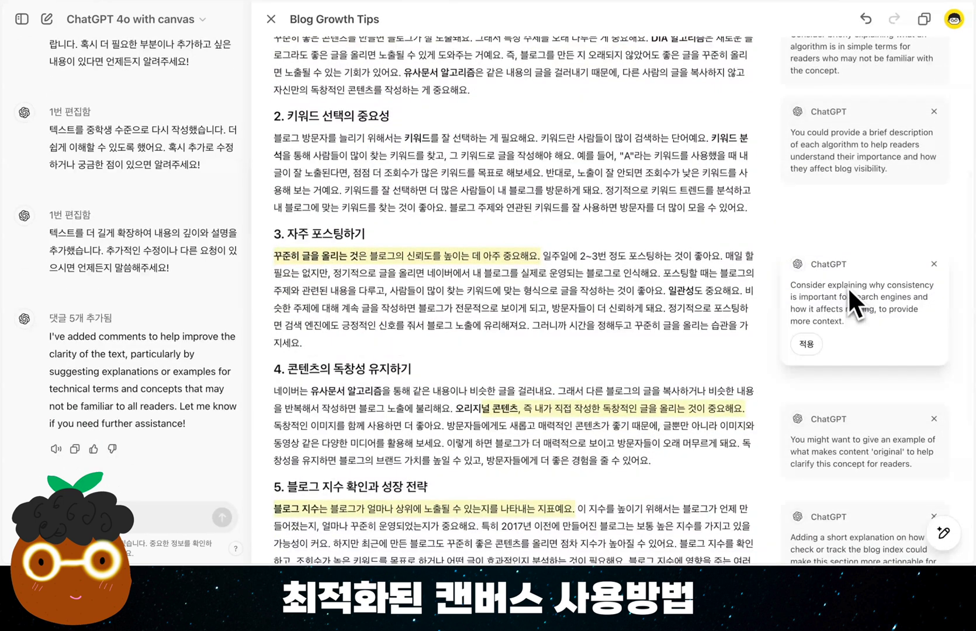
scroll(847, 287, "down", 3)
scroll(847, 285, "up", 10)
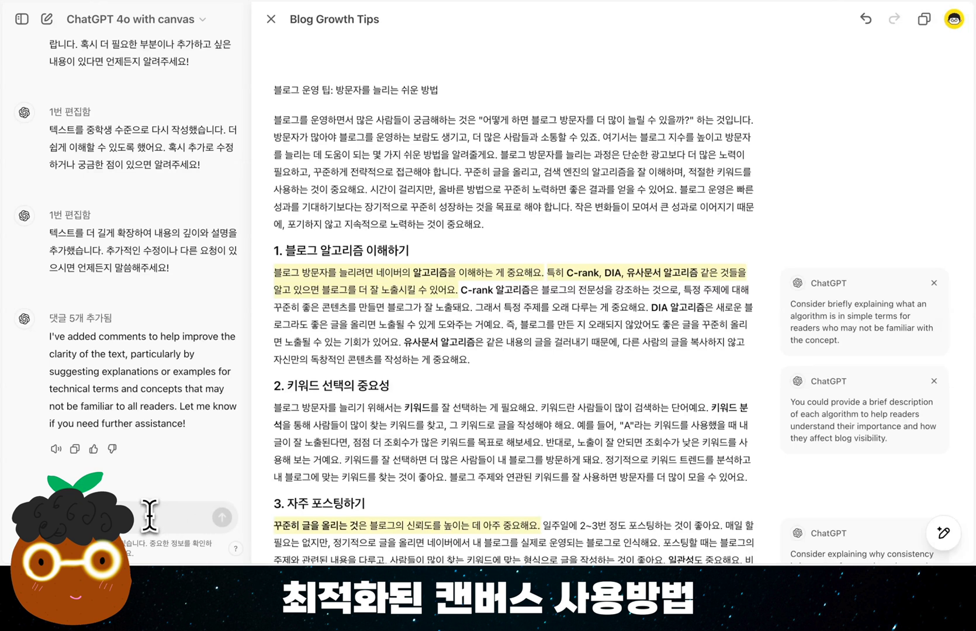
Ask for the suggestions again in Korean with "한글로 다시 제안해줘" and dismiss the English comments
key("Return")
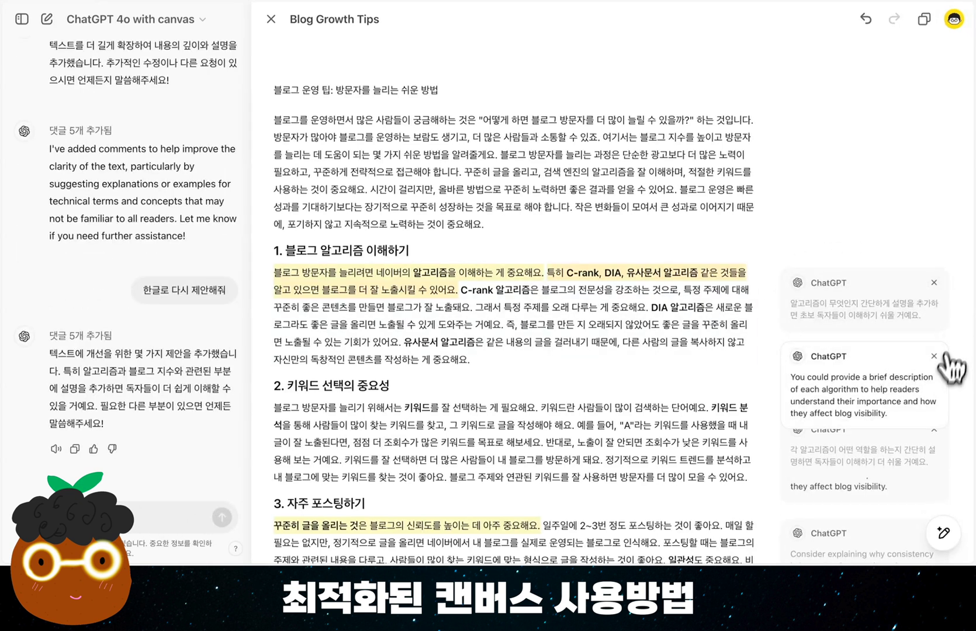
scroll(940, 360, "down", 4)
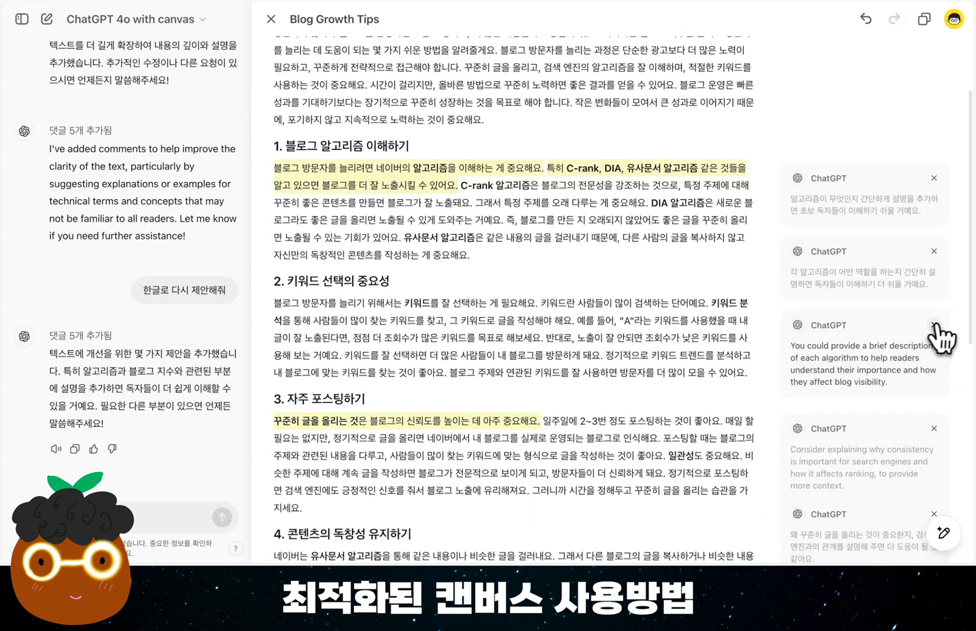
scroll(941, 336, "up", 4)
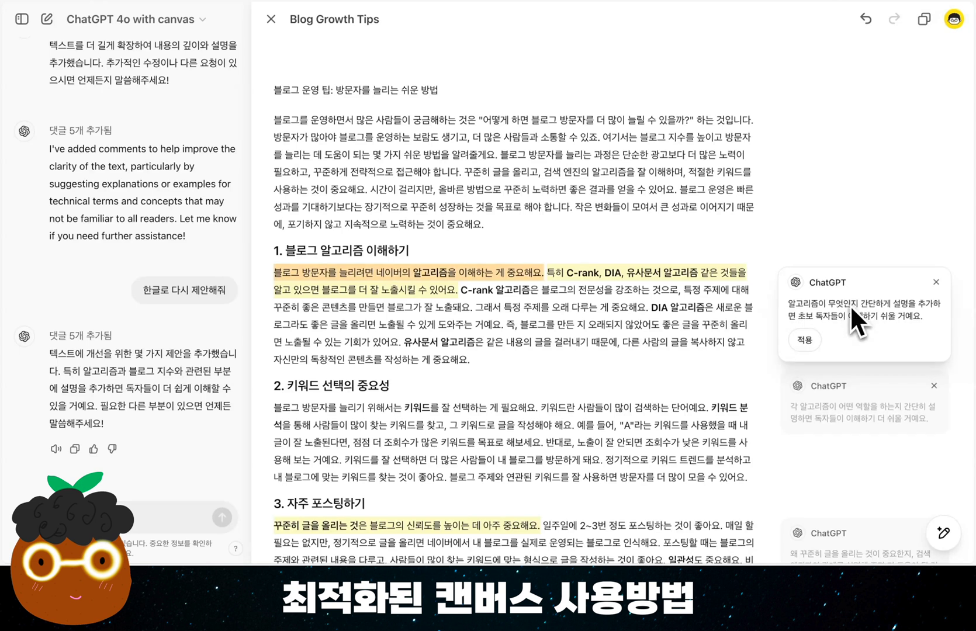
Apply the Korean suggestions on algorithms, each algorithm's role, consistent posting, original content examples and checking the blog index
left_click(811, 342)
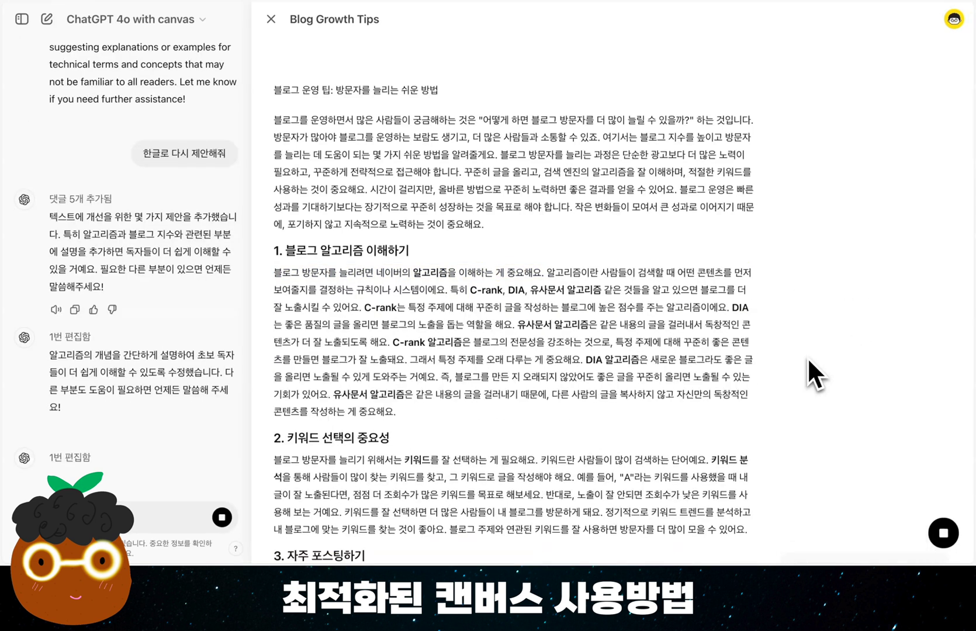
left_click(810, 278)
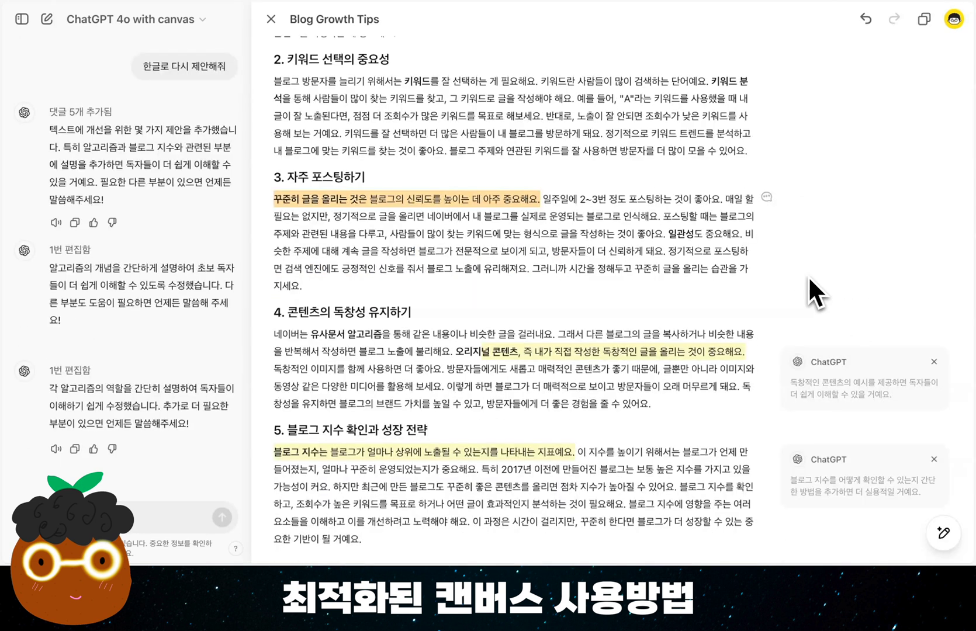
left_click(809, 442)
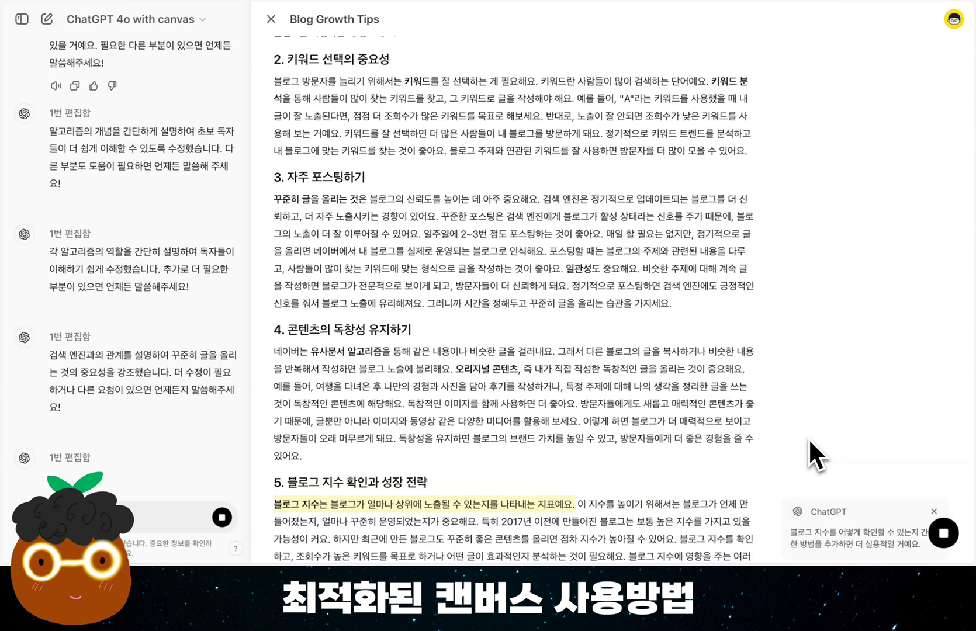
scroll(783, 422, "down", 2)
mouse_move(806, 445)
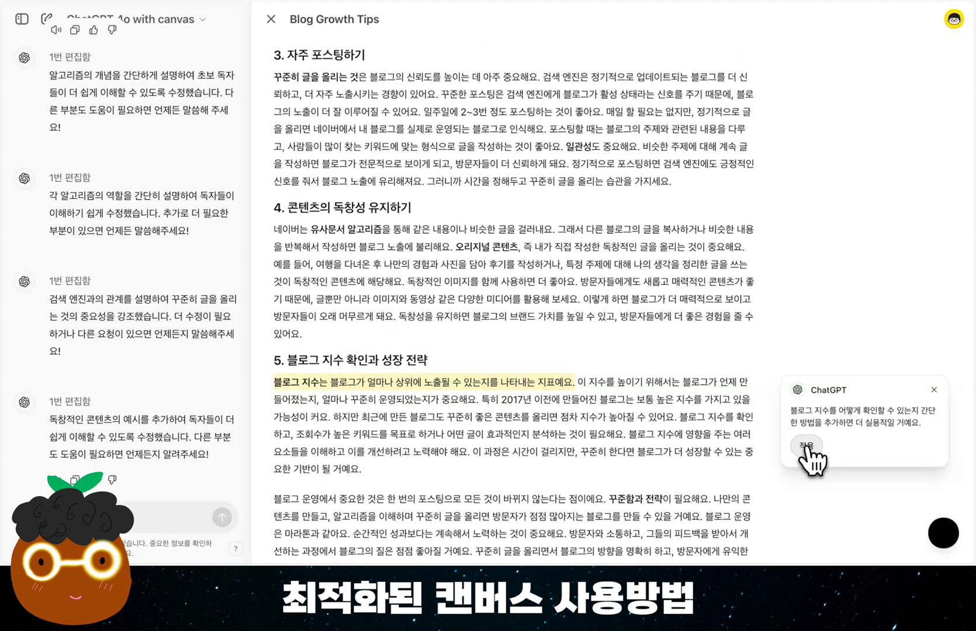
left_click(814, 449)
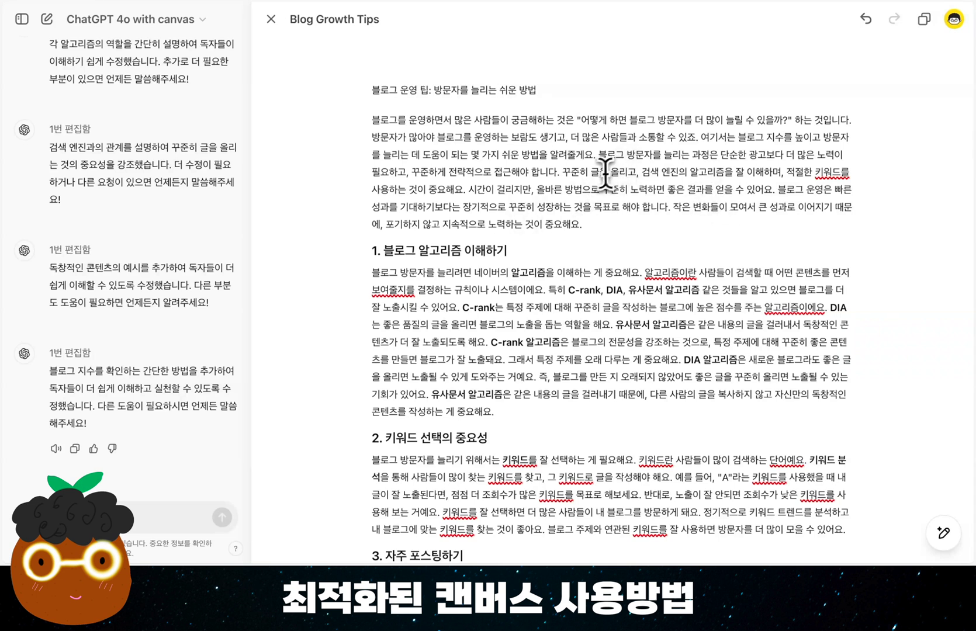
Add emojis throughout the whole article with the canvas emoji shortcut
mouse_move(947, 534)
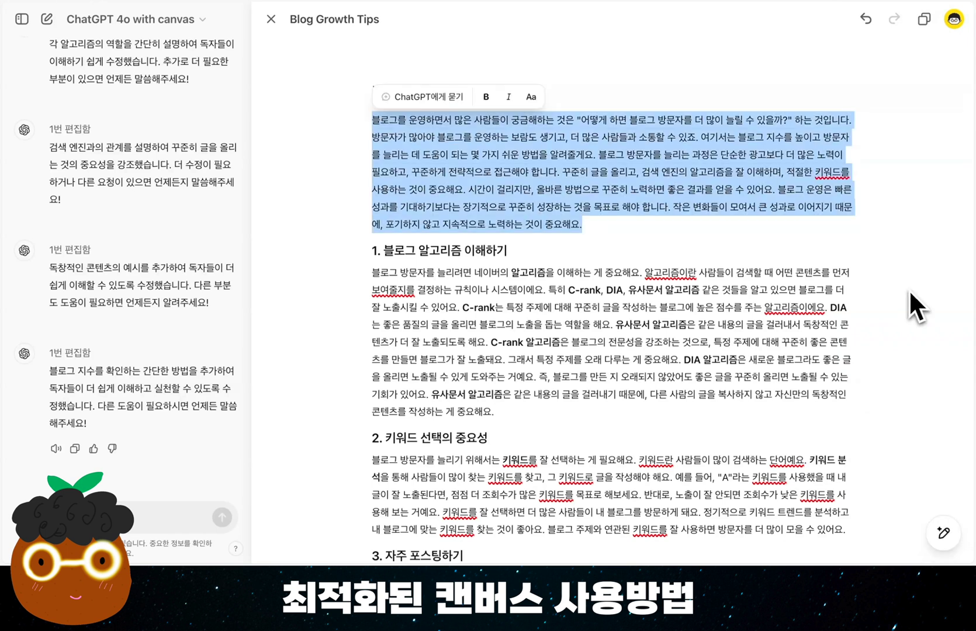
mouse_move(943, 532)
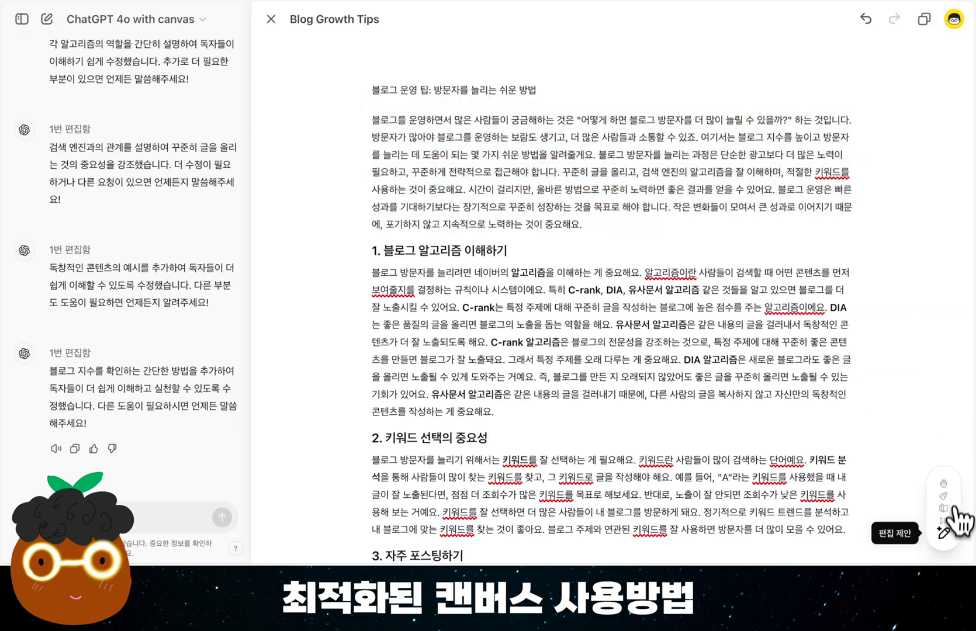
mouse_move(952, 528)
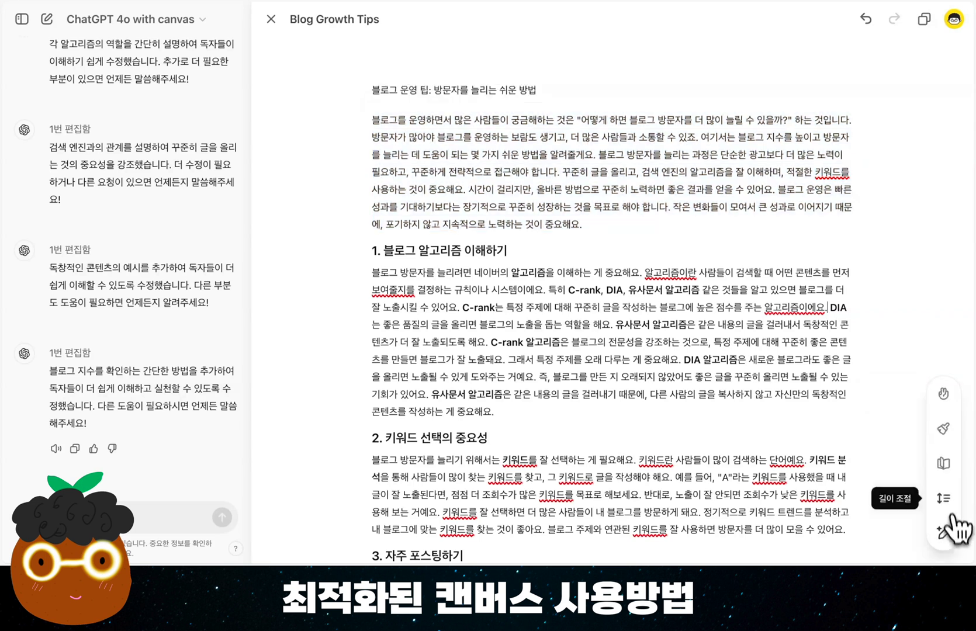
left_click(944, 394)
left_click(943, 394)
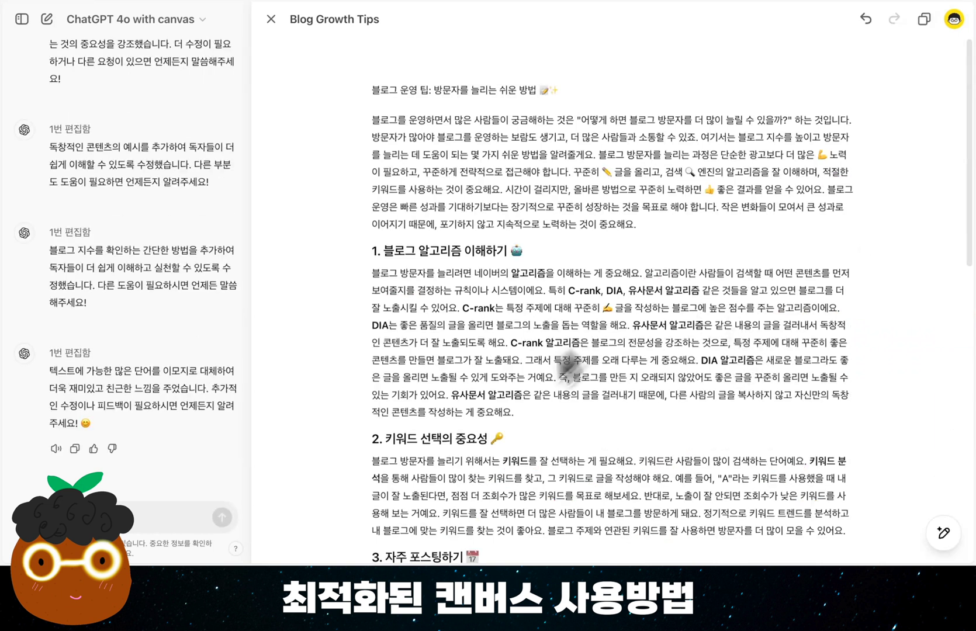
Try replacing the title text directly with "왜 아직도 이걸 모르면서 블로그를 하시나요?" and undo the replacement
left_click(339, 86)
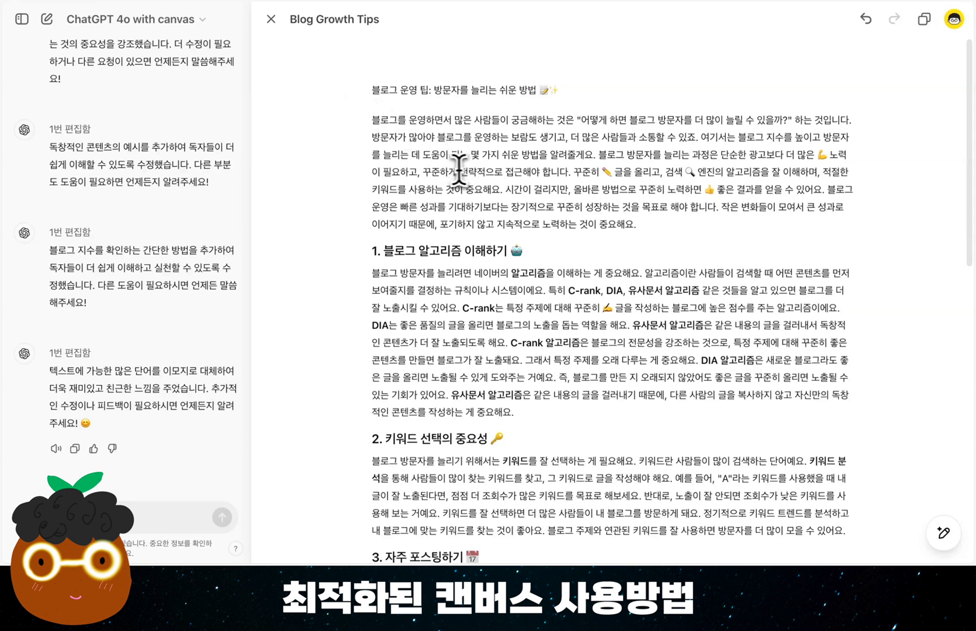
left_click_drag(372, 90, 536, 91)
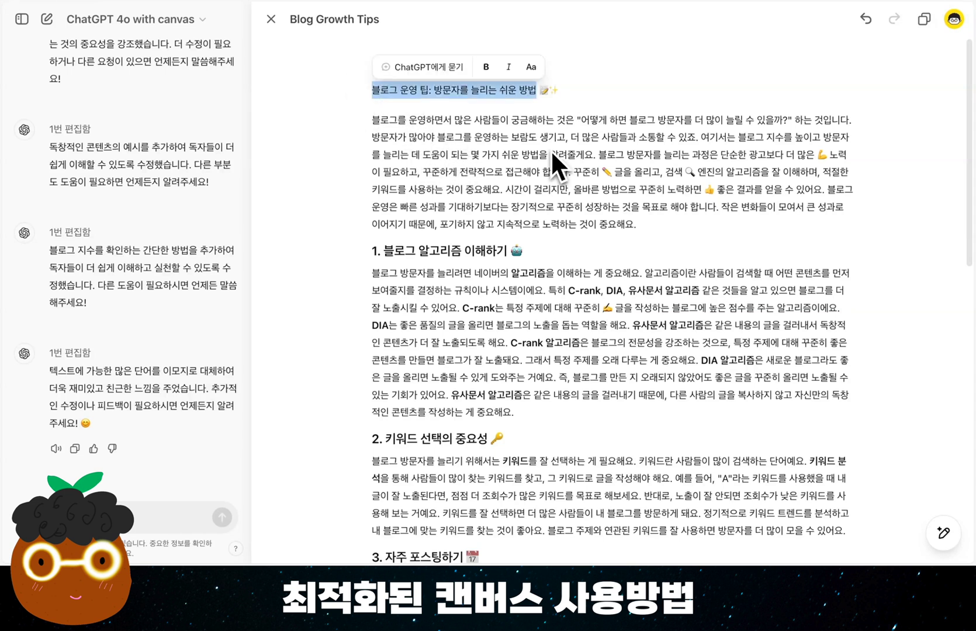
type("왜 아직도 이걸 모르면서 블로그를 하시나요?")
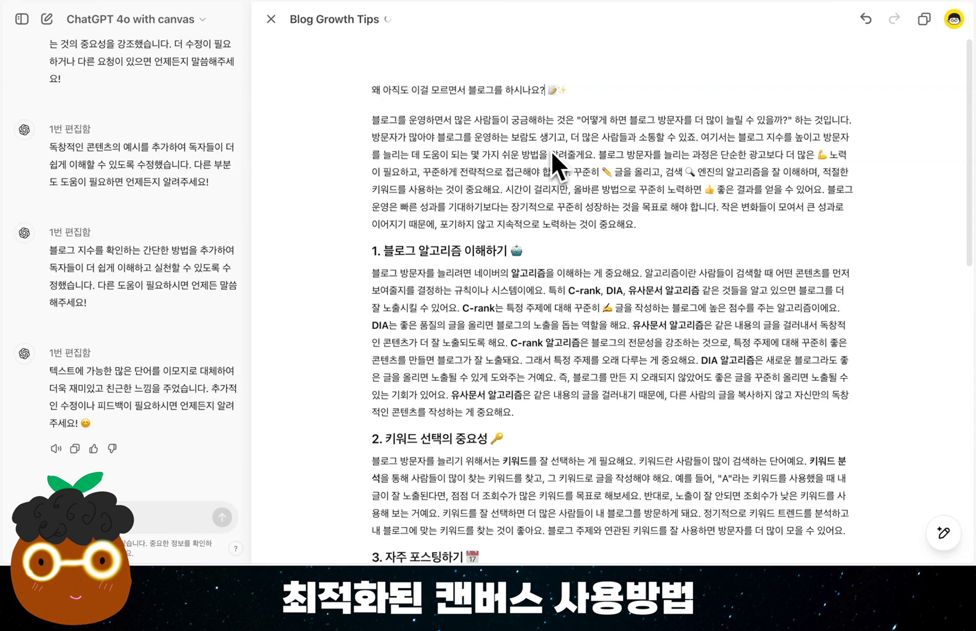
key("ctrl+z")
Ask ChatGPT to rewrite the selected title with the request "강력할 질문형 제목을 만들어줘"
left_click(442, 69)
type("강력할 질문형 제목을 만들어줘")
key("Return")
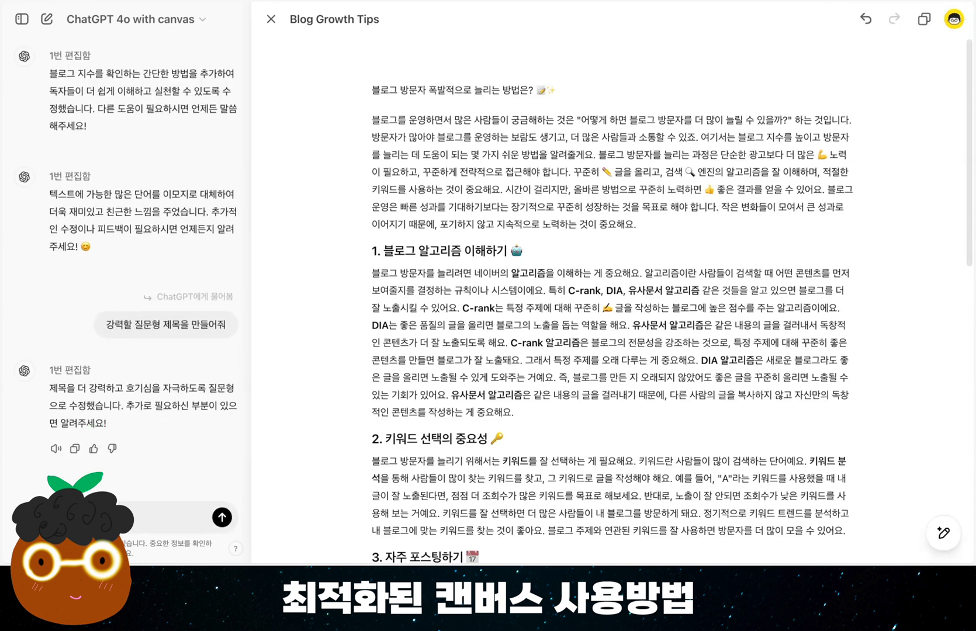
Ask ChatGPT for more titles with "5가지 더 추천해줘." and replace the title text with "블로그 조회수를 급상승시키는 비결은?", keeping its emojis
key("Return")
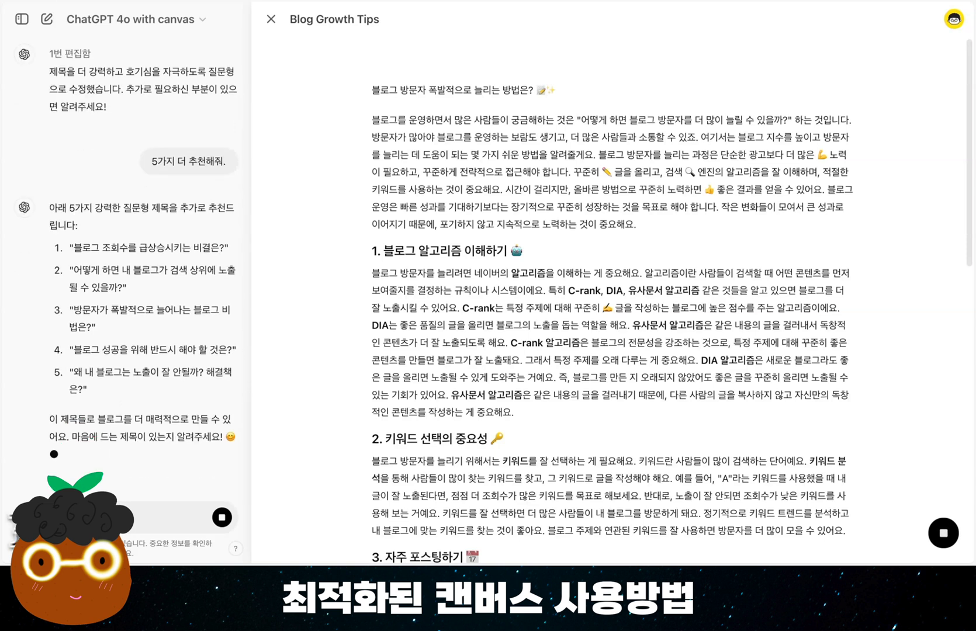
left_click_drag(534, 90, 372, 95)
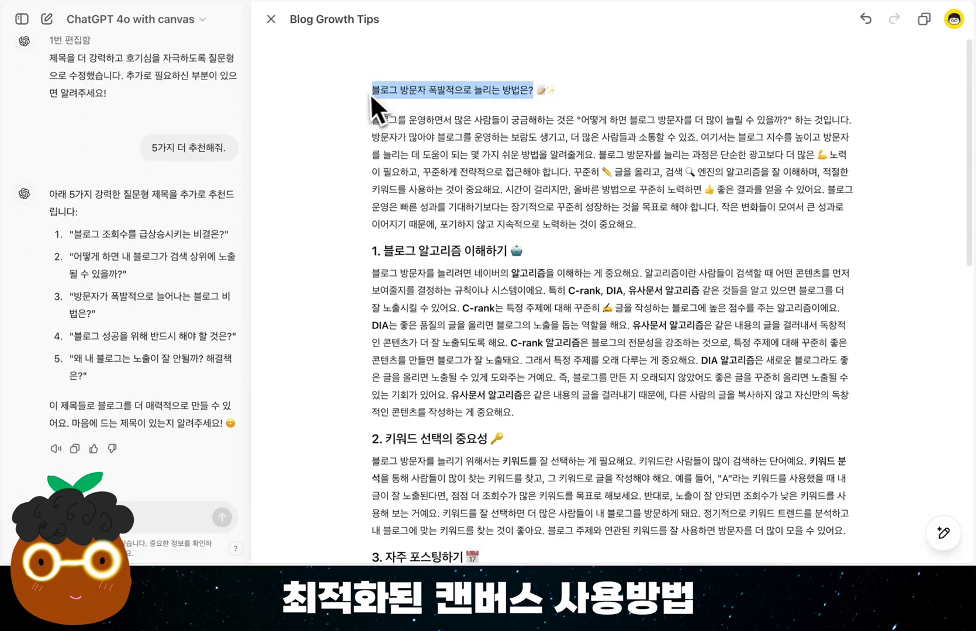
left_click_drag(74, 234, 229, 245)
key("super+c")
left_click_drag(533, 90, 372, 90)
key("super+v")
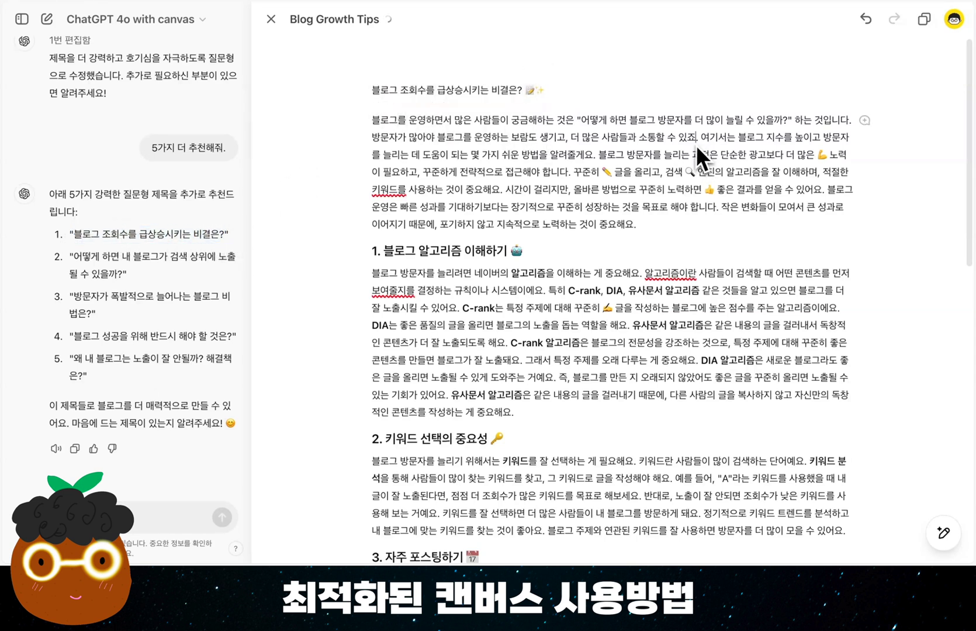
Ask ChatGPT to revise the whole introductory paragraph with the request "실제 사용자의 후기를 넣어줘."
left_click(648, 225)
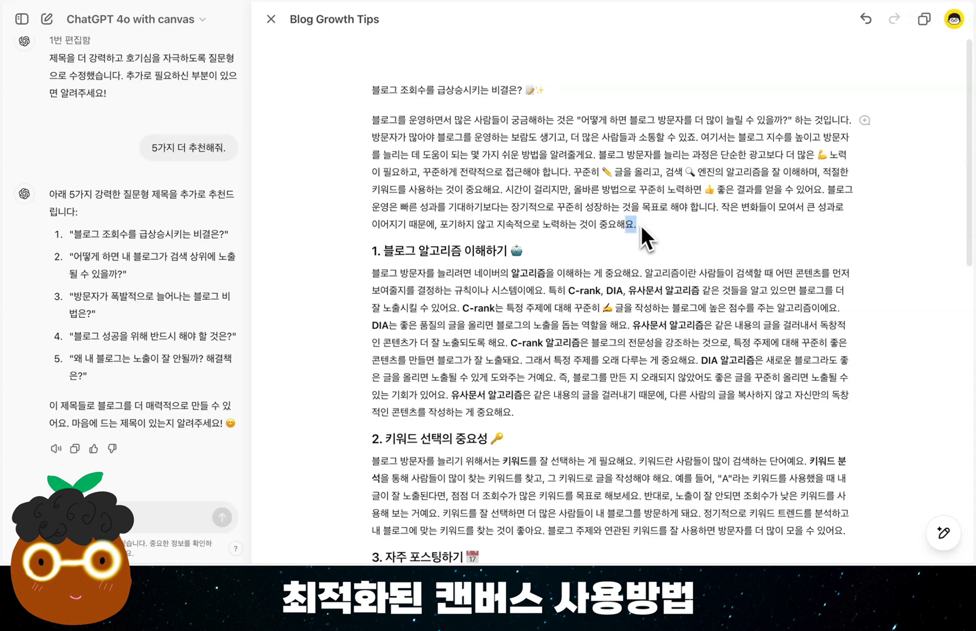
triple_click(641, 224)
left_click(864, 121)
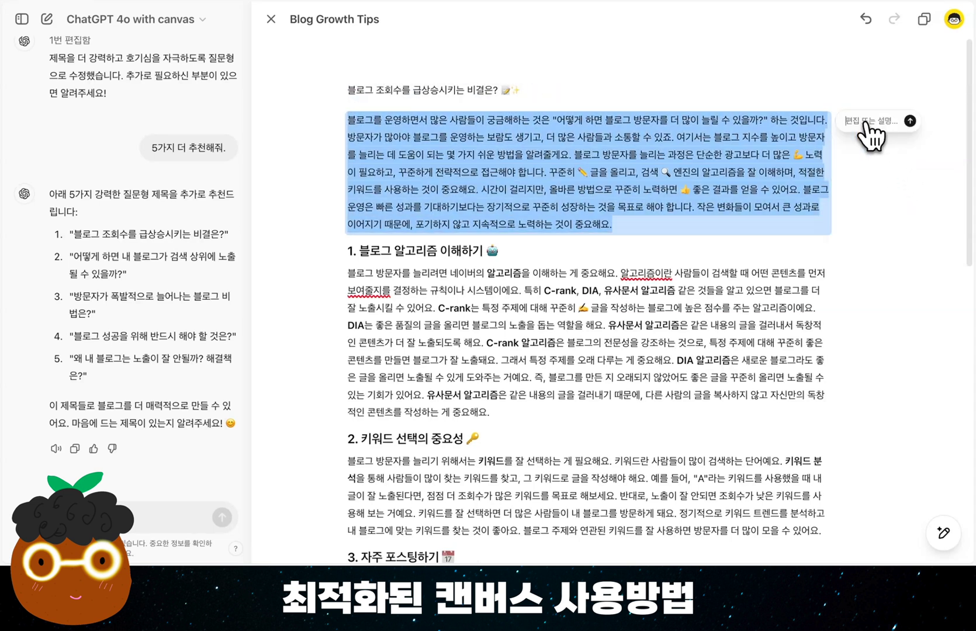
type("실제 사용자의 후기를 넣어줘.")
key("Return")
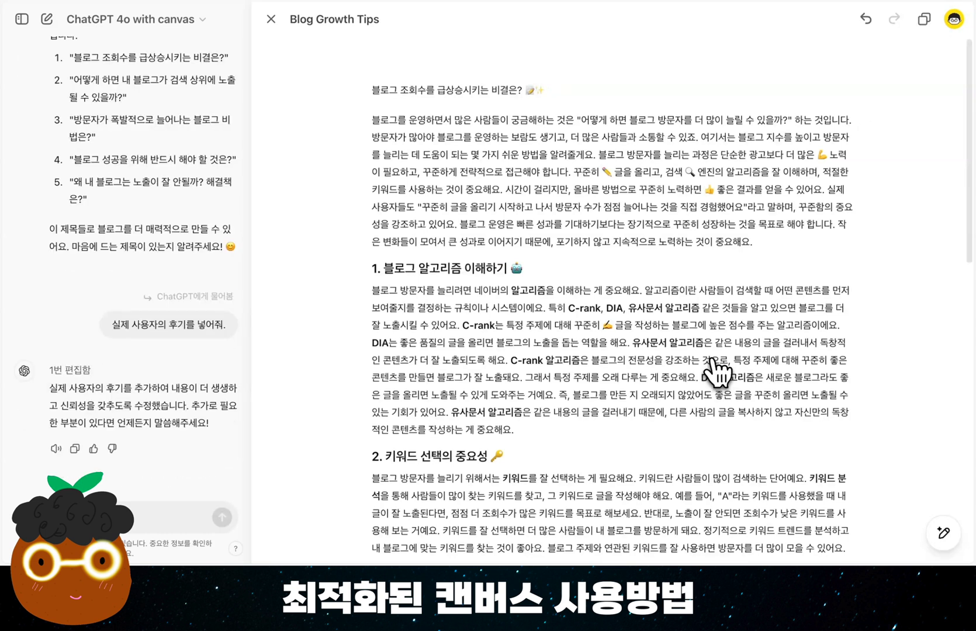
Apply the final polish "마지막으로 다듬기" to the whole article and review it through to the conclusion
mouse_move(942, 533)
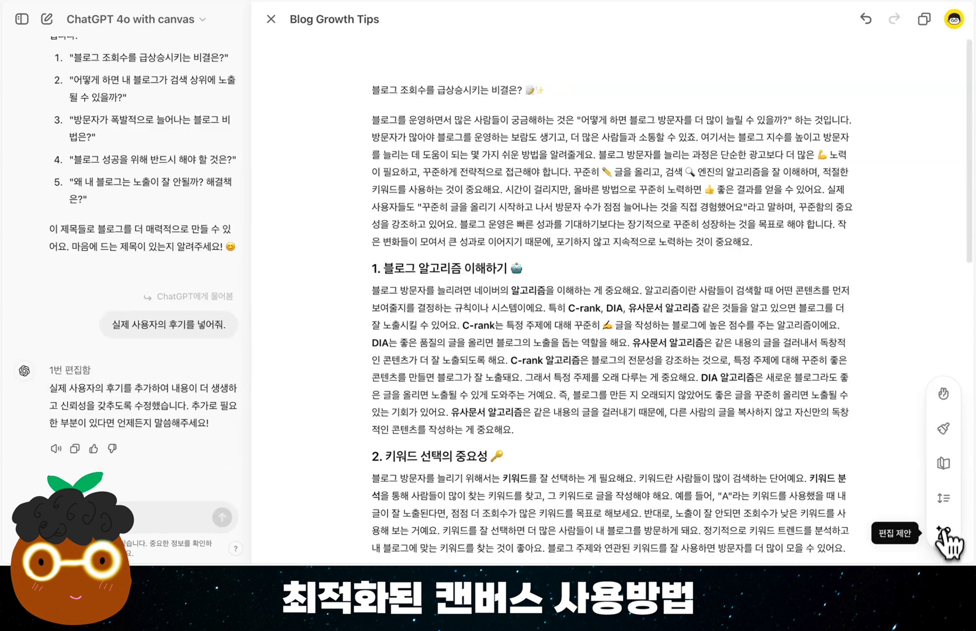
left_click(944, 430)
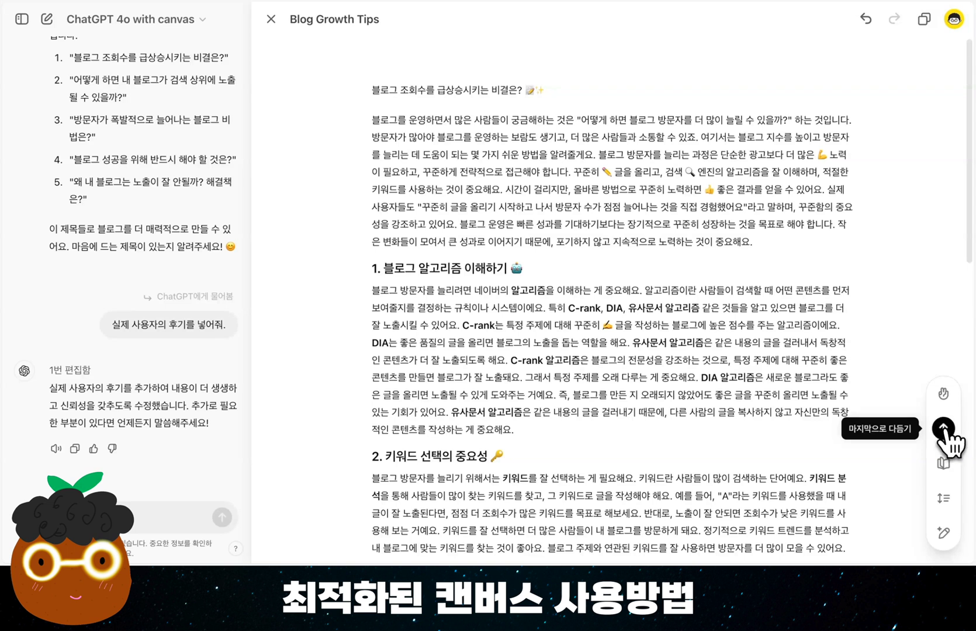
left_click(944, 430)
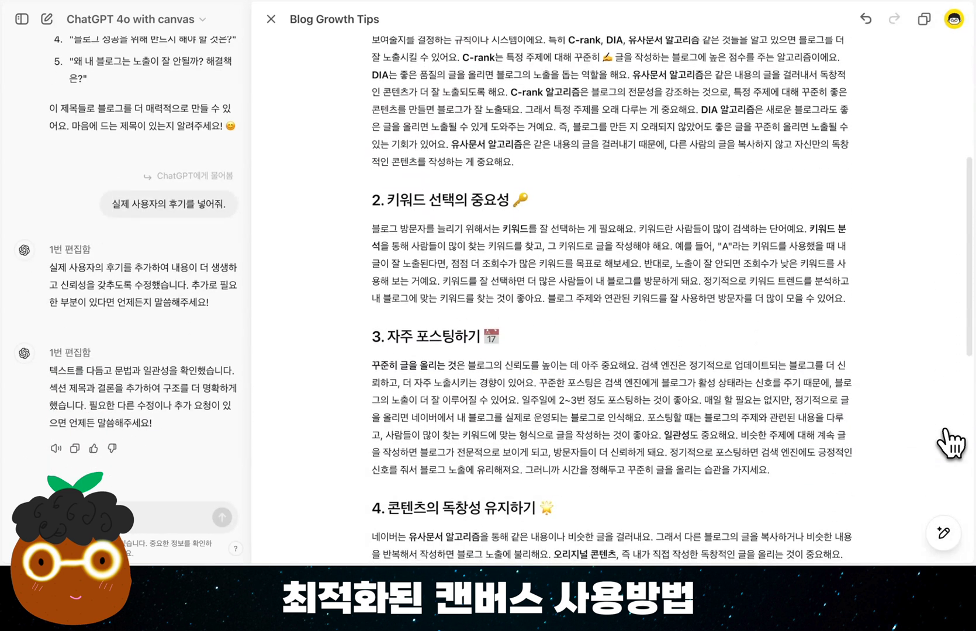
scroll(950, 444, "down", 10)
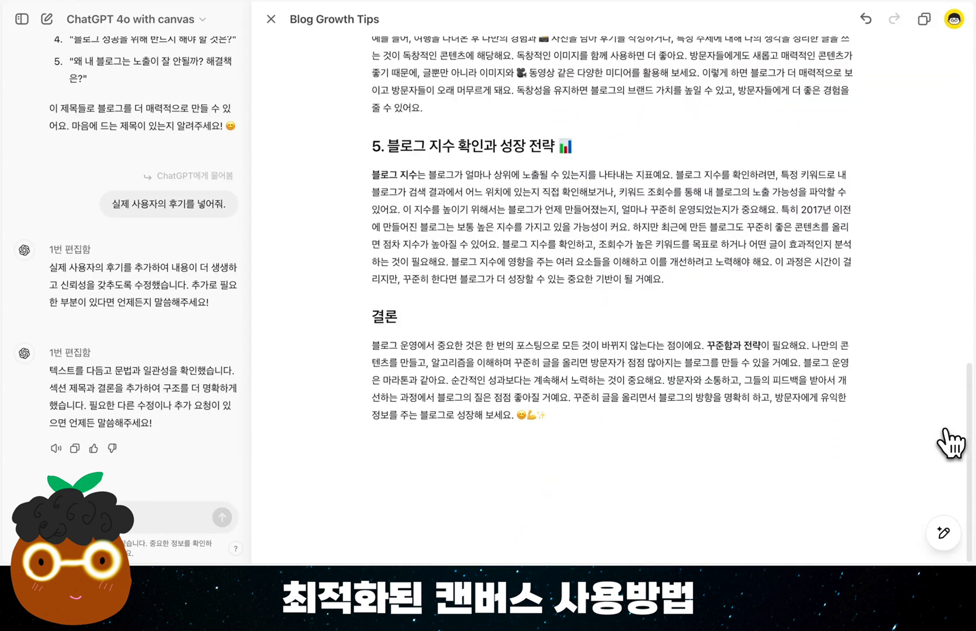
scroll(951, 444, "up", 15)
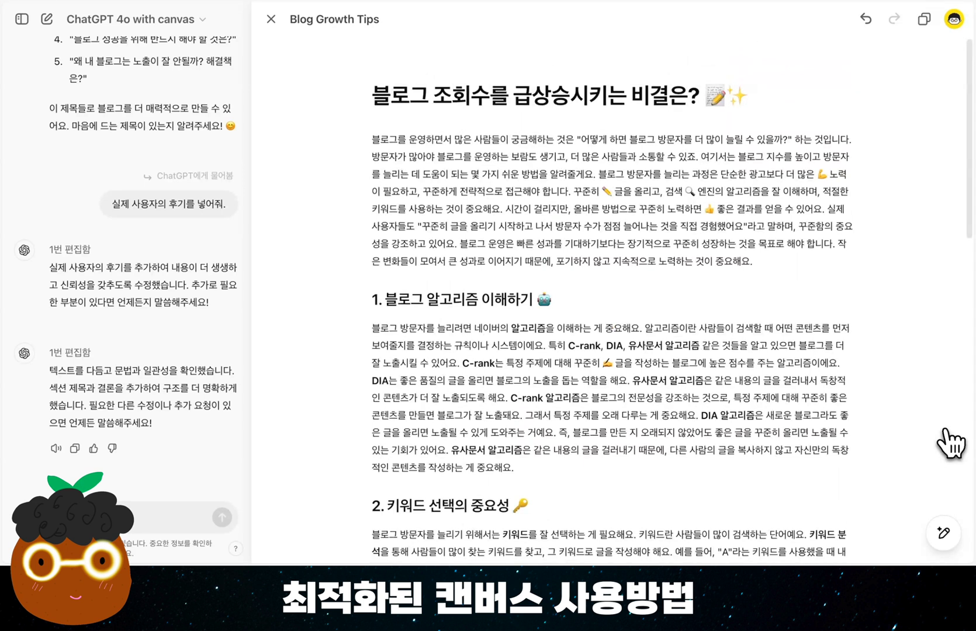
mouse_move(943, 533)
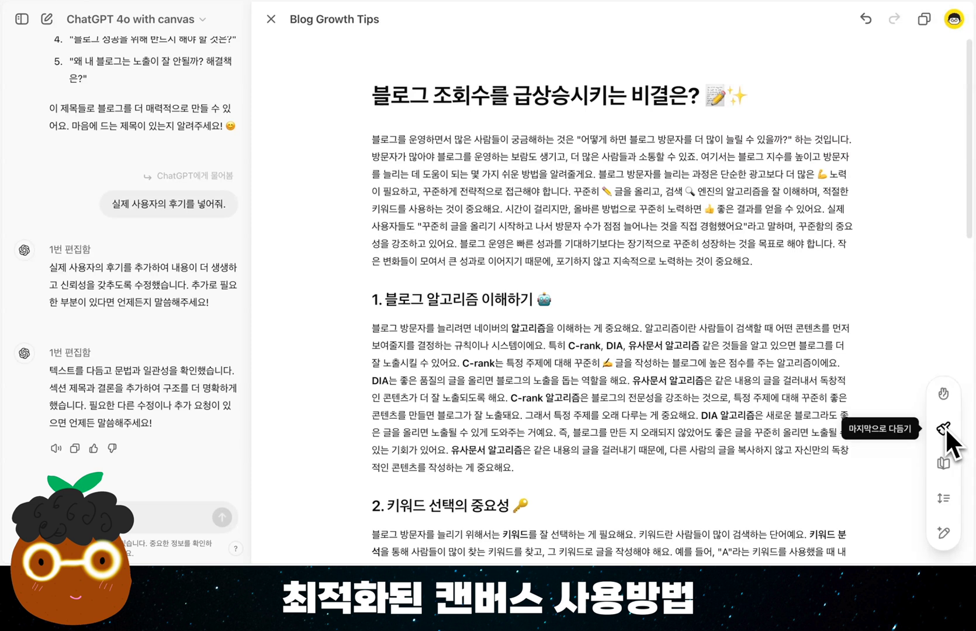